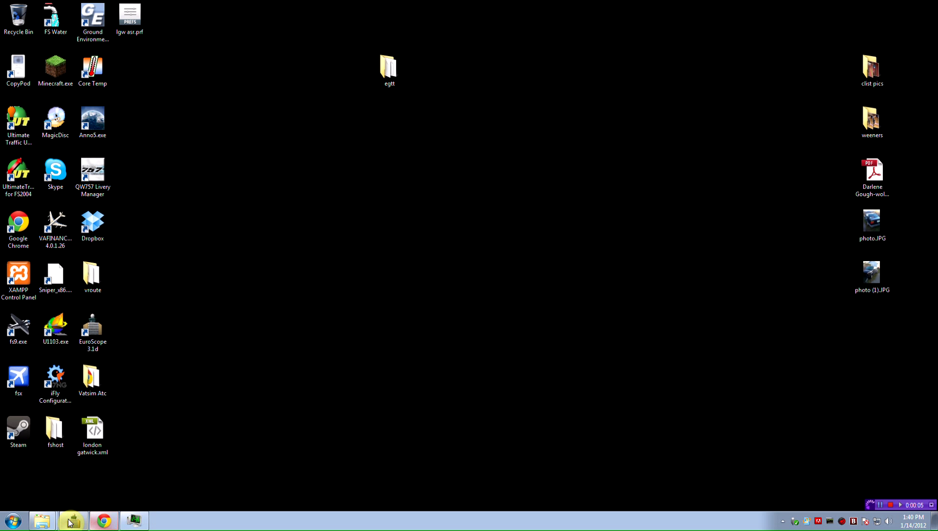
Step: Search the web for 'euroscope' in a new Chrome tab and open euroscope.hu
{"action": "left_click", "coordinate": [104, 521]}
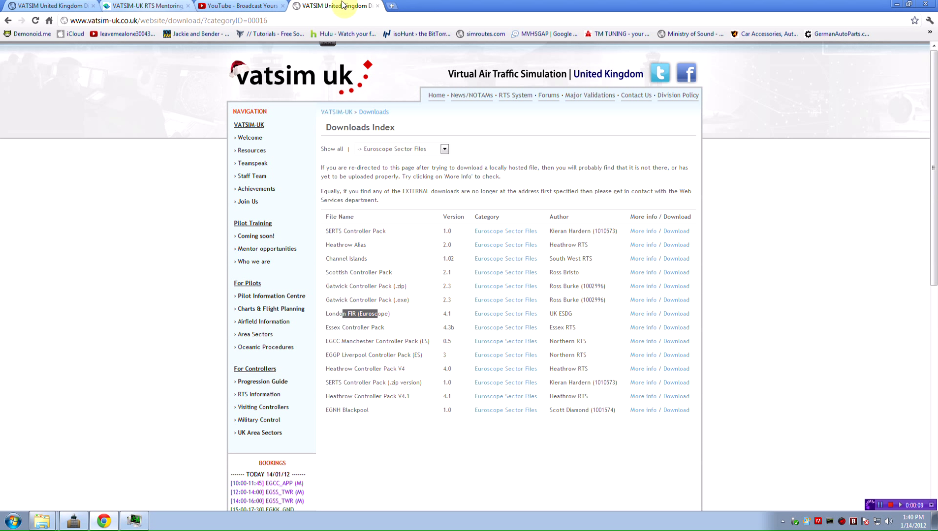
{"action": "left_click", "coordinate": [391, 6]}
{"action": "type", "text": "euroscope"}
{"action": "key", "text": "Return"}
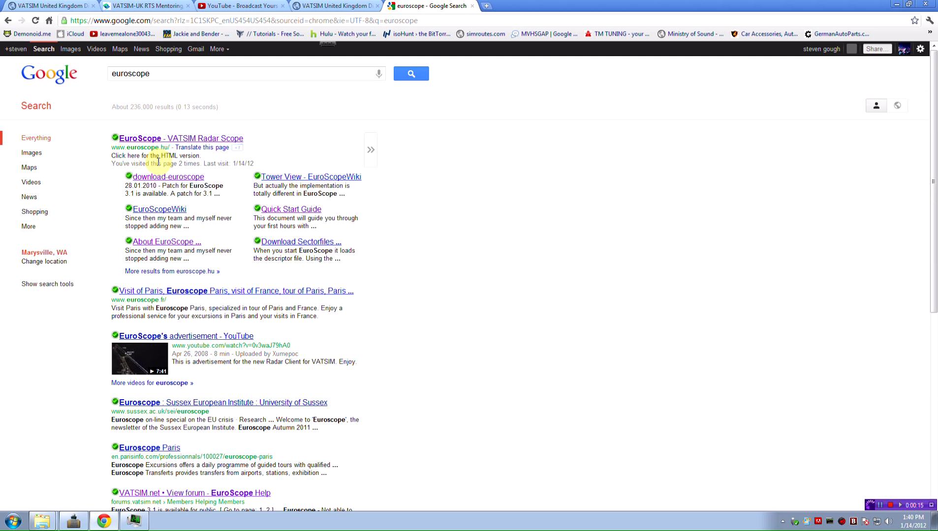
{"action": "left_click", "coordinate": [168, 178]}
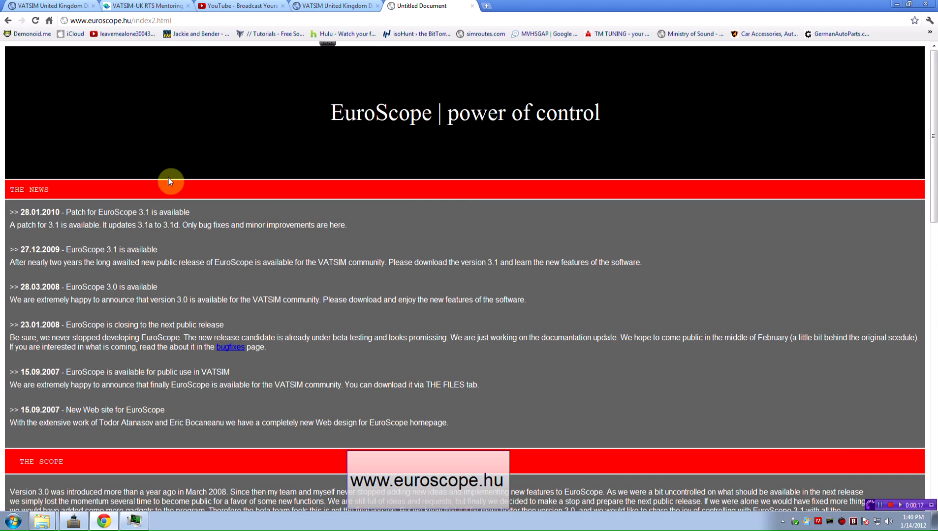
Step: Scroll to THE FILES section on the EuroScope site, then close that tab
{"action": "scroll", "coordinate": [195, 310], "scroll_direction": "down", "scroll_amount": 15}
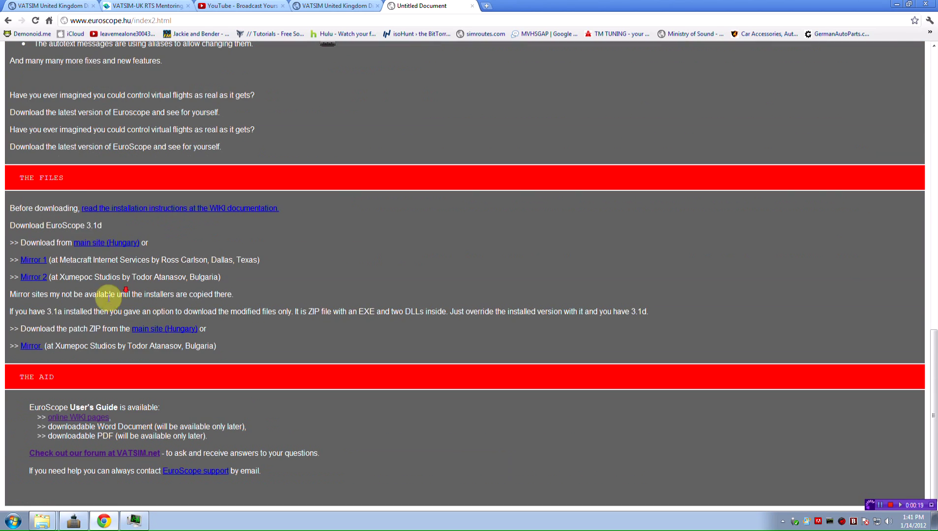
{"action": "left_click_drag", "start_coordinate": [11, 178], "coordinate": [69, 178]}
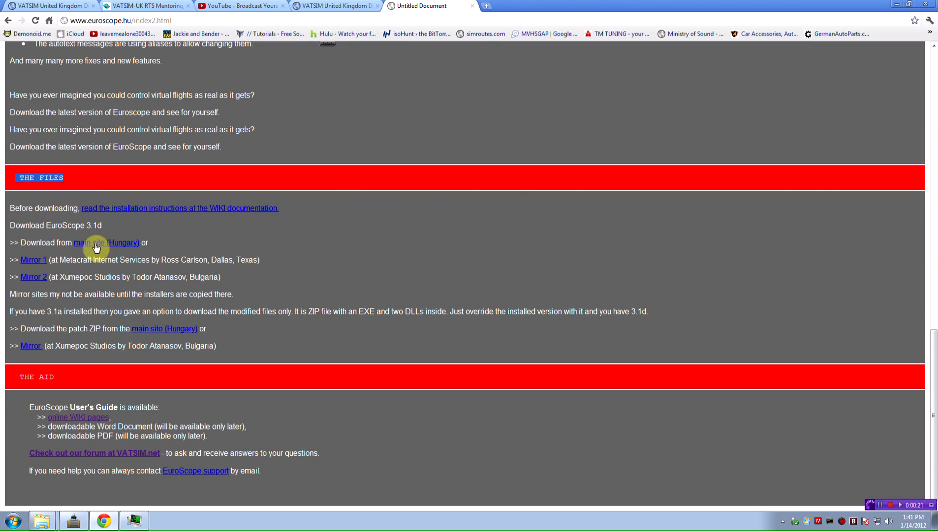
{"action": "left_click", "coordinate": [472, 6]}
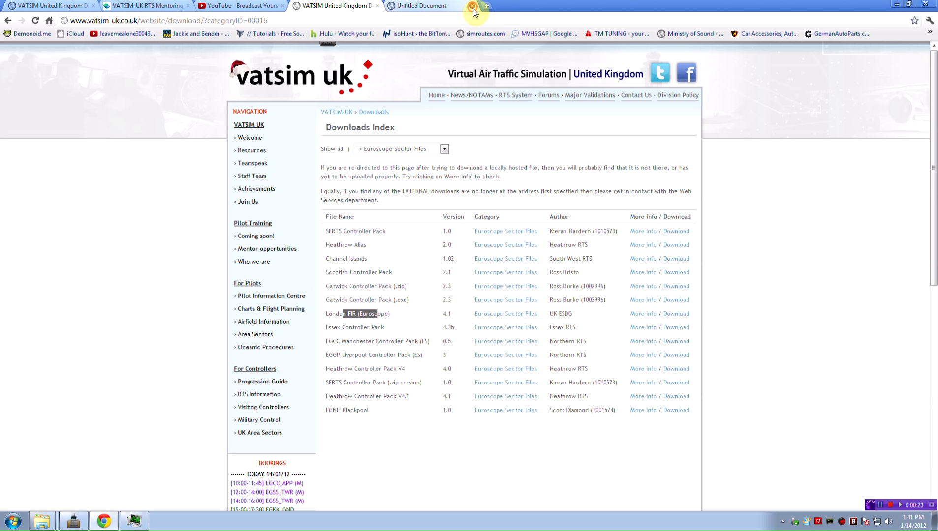
Step: Minimise Chrome and switch to the running EuroScope 3.1d window
{"action": "left_click", "coordinate": [897, 4]}
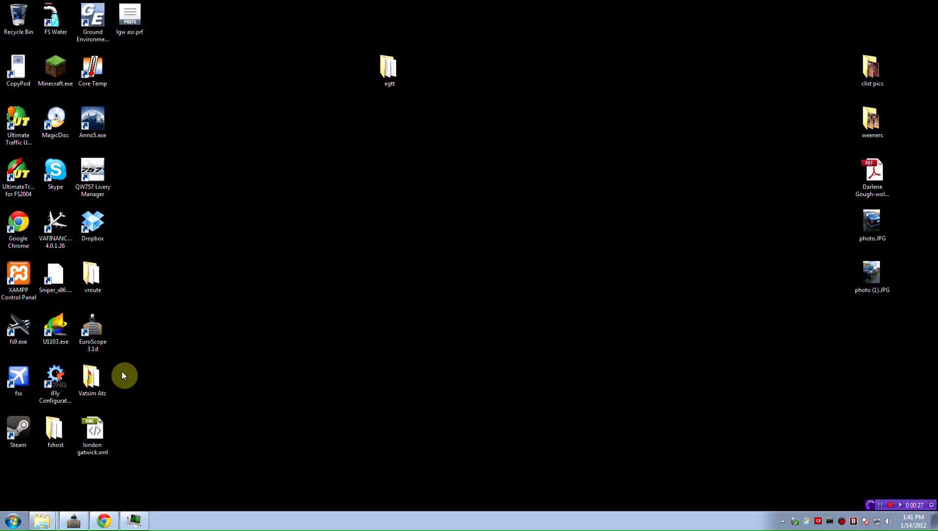
{"action": "left_click", "coordinate": [94, 322]}
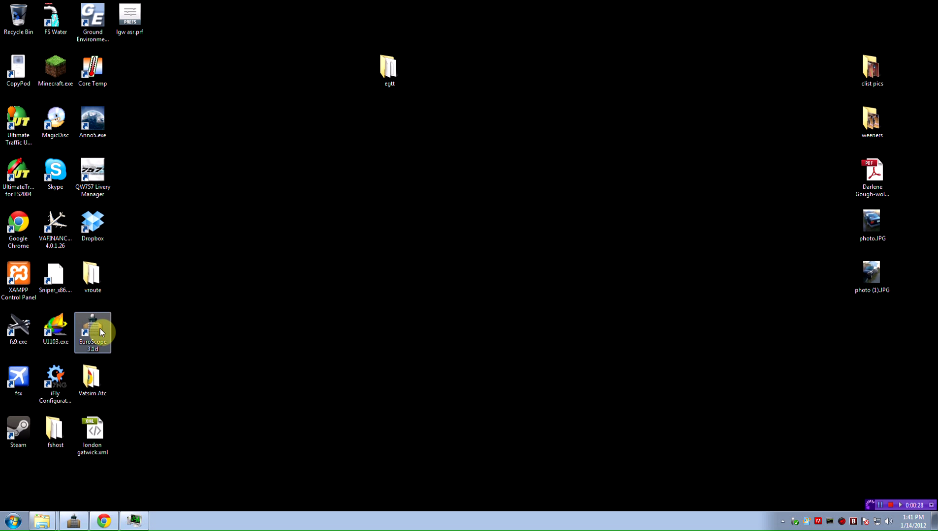
{"action": "left_click", "coordinate": [76, 520]}
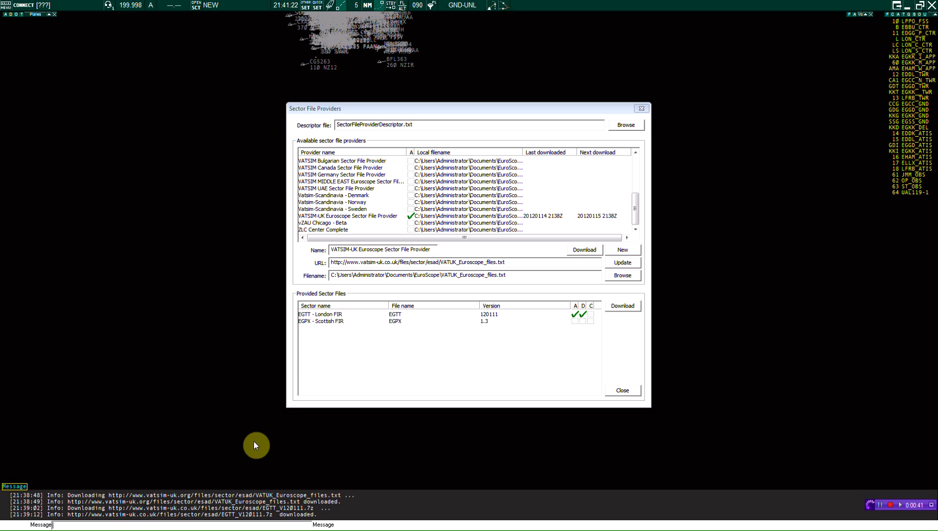
Step: Dismiss the start menu and close the Sector File Providers window
{"action": "key", "text": "super"}
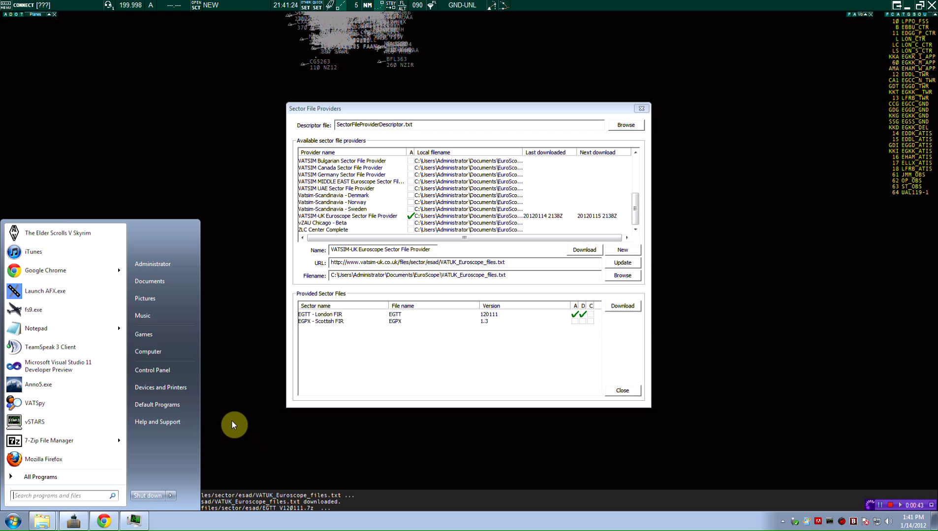
{"action": "left_click", "coordinate": [233, 417]}
{"action": "left_click", "coordinate": [641, 109]}
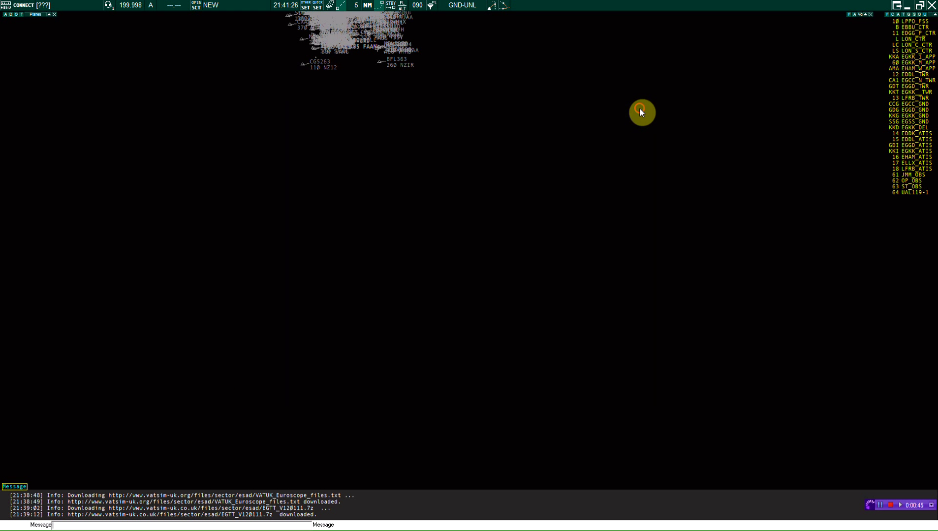
Step: Centre and zoom in on the radar traffic, then show the Title Menu display options
{"action": "left_click_drag", "start_coordinate": [225, 38], "coordinate": [331, 314]}
{"action": "scroll", "coordinate": [391, 259], "scroll_direction": "up", "scroll_amount": 8}
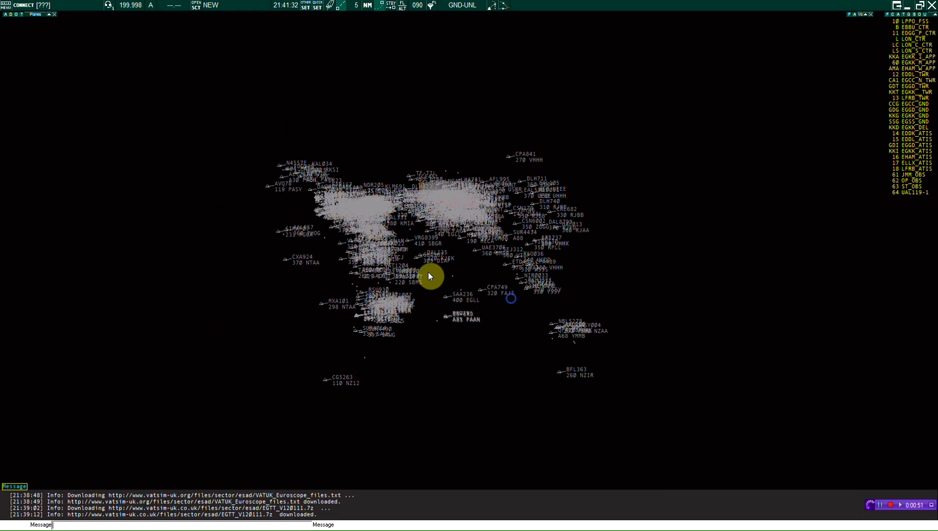
{"action": "scroll", "coordinate": [429, 276], "scroll_direction": "up", "scroll_amount": 4}
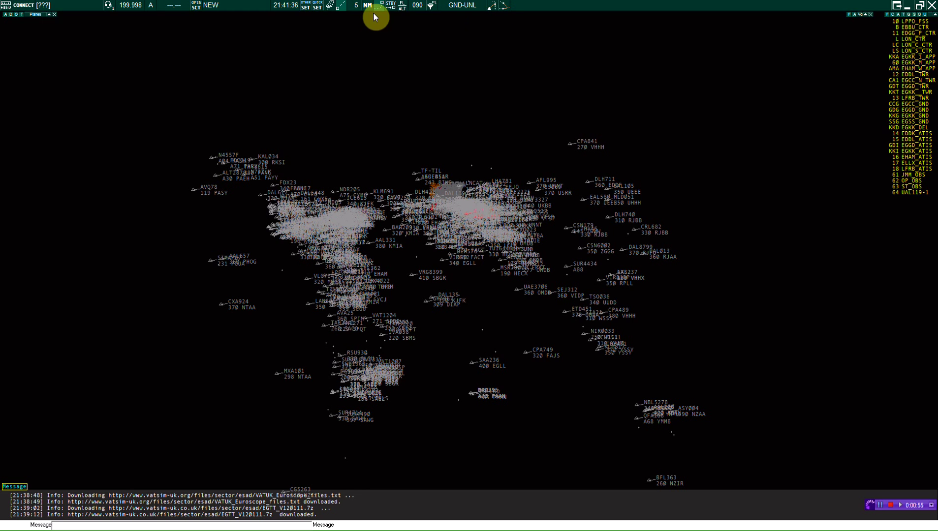
{"action": "left_click", "coordinate": [4, 5]}
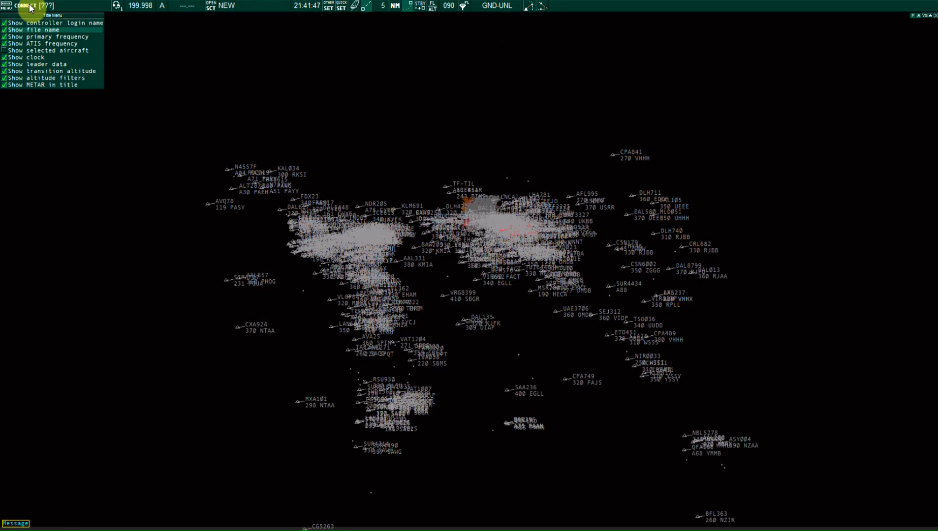
Step: Set the connection to Direct to VATSIM as Observer with callsign SG_OBS
{"action": "left_click", "coordinate": [117, 28]}
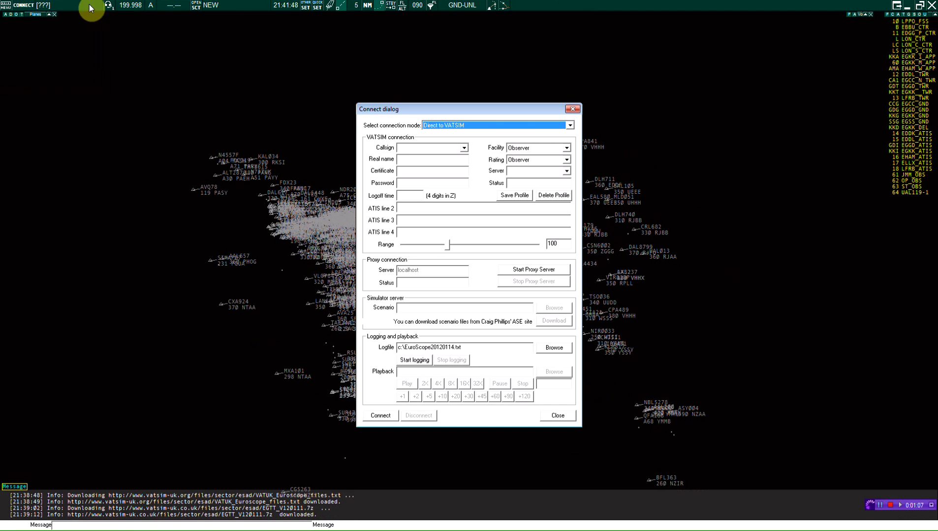
{"action": "left_click", "coordinate": [511, 127]}
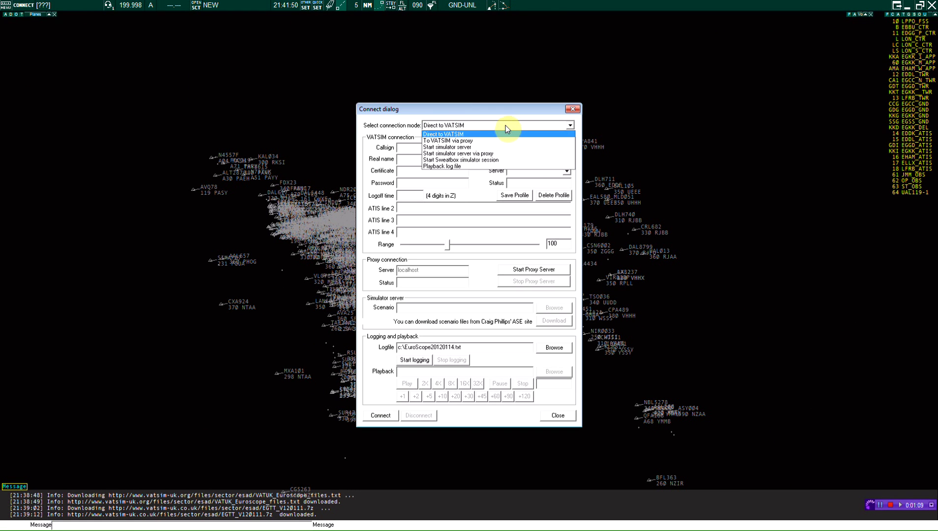
{"action": "left_click", "coordinate": [473, 135]}
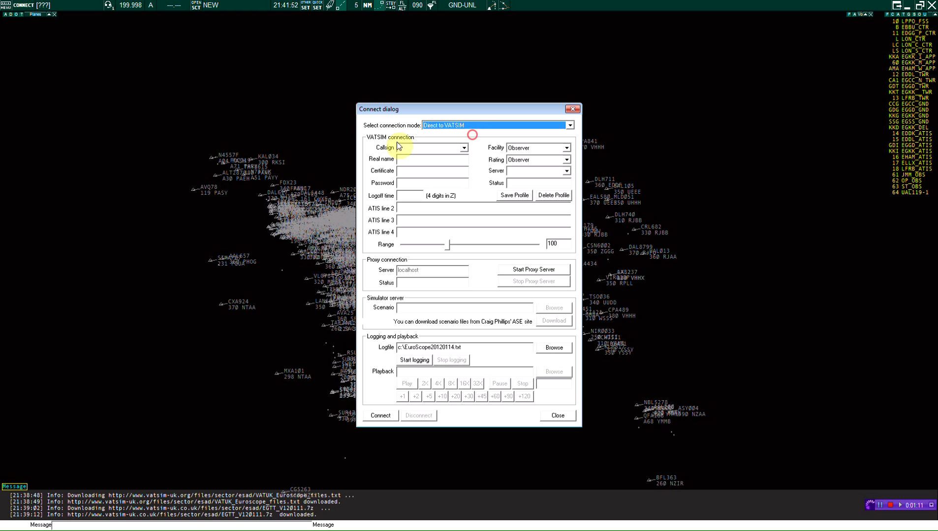
{"action": "left_click", "coordinate": [429, 145]}
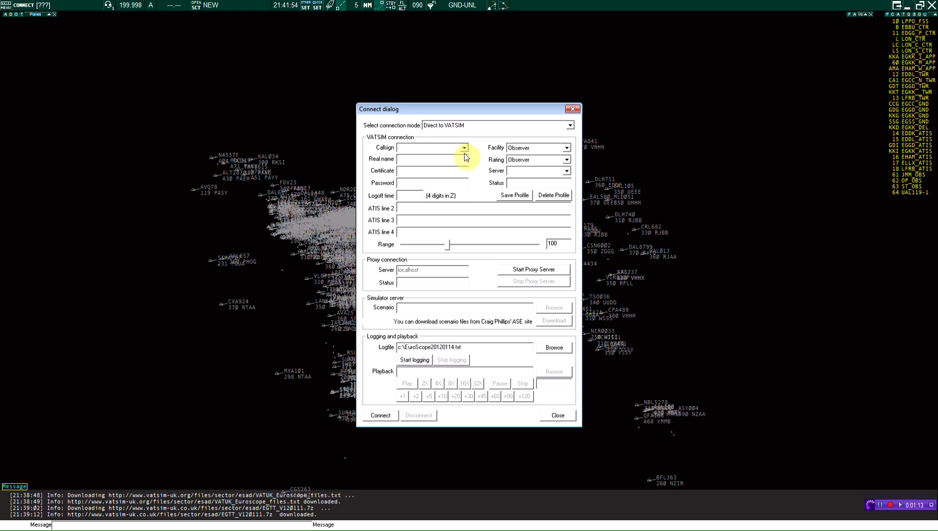
{"action": "left_click", "coordinate": [451, 149]}
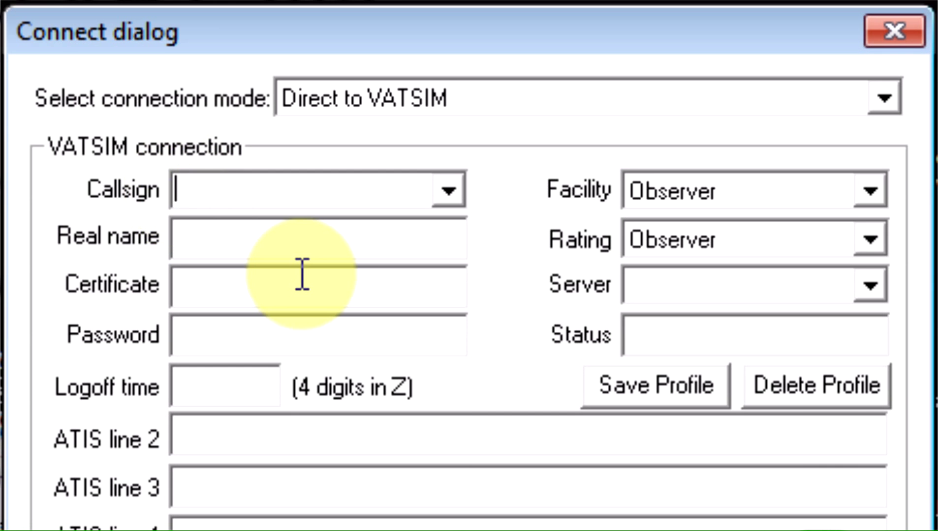
{"action": "type", "text": "SG"}
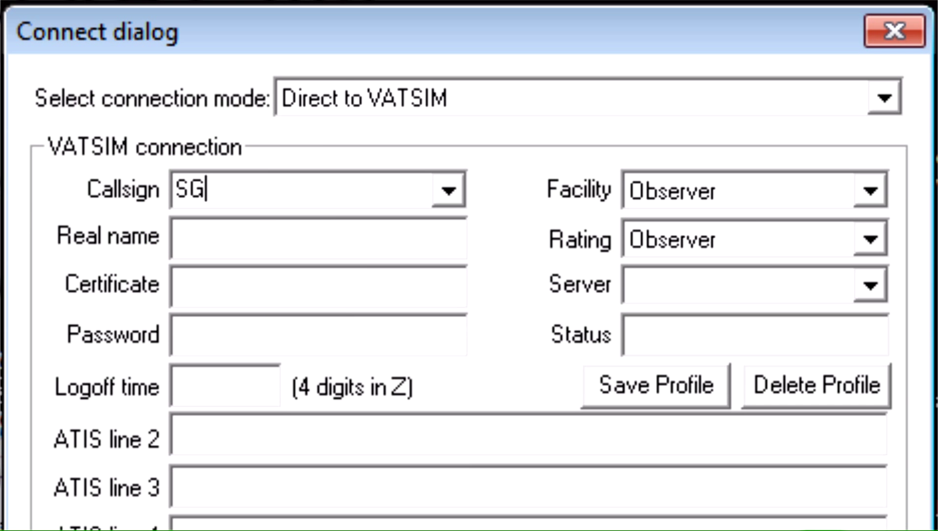
{"action": "type", "text": "_"}
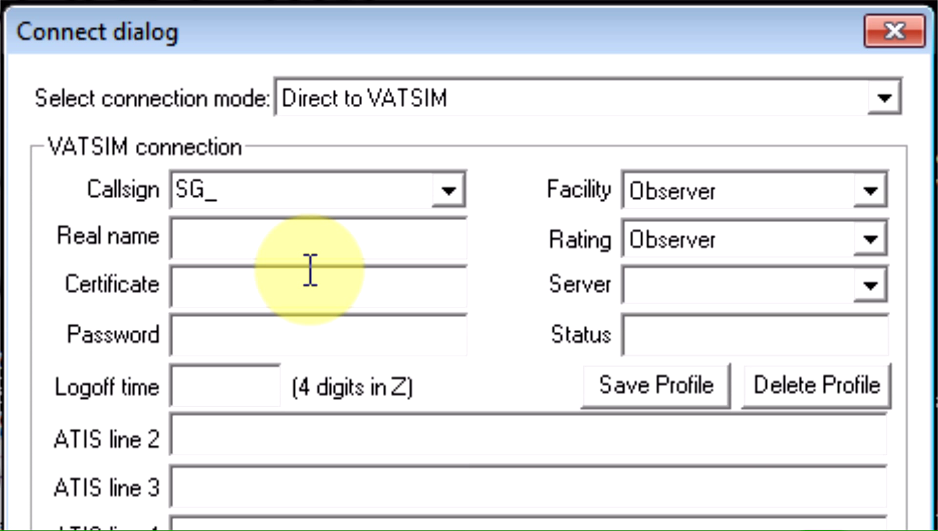
{"action": "type", "text": "OBS"}
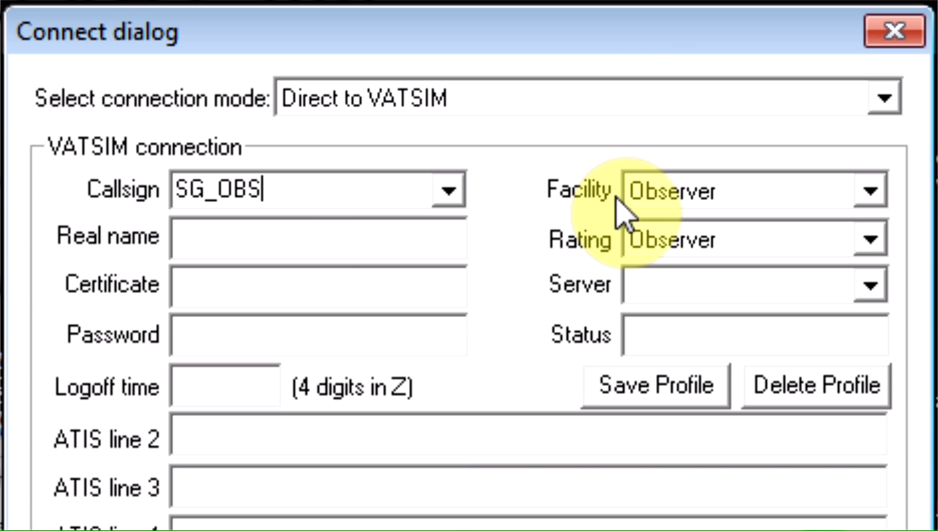
Step: Choose the UK server and enter the real name, VATSIM certificate ID and password
{"action": "left_click", "coordinate": [734, 293]}
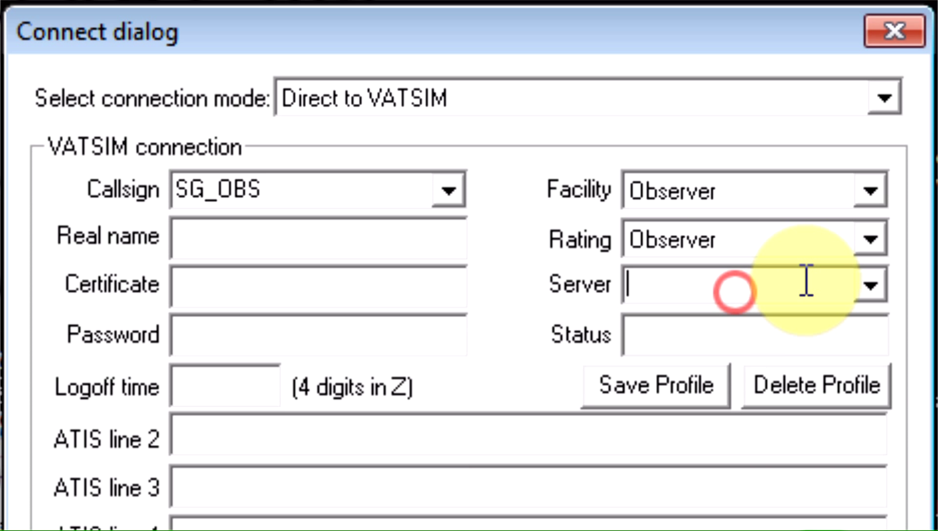
{"action": "left_click", "coordinate": [868, 283]}
{"action": "left_click", "coordinate": [783, 445]}
{"action": "left_click", "coordinate": [291, 230]}
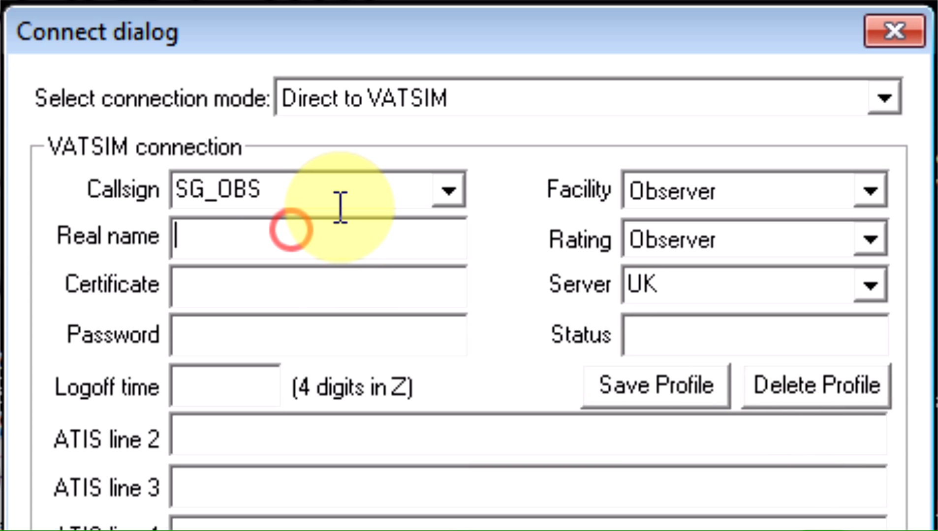
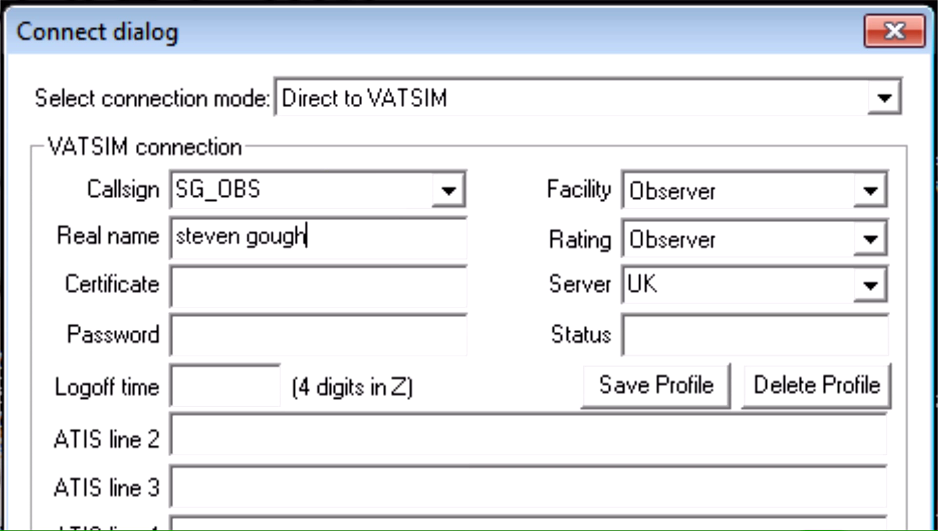
{"action": "key", "text": "Tab"}
{"action": "key", "text": "Tab"}
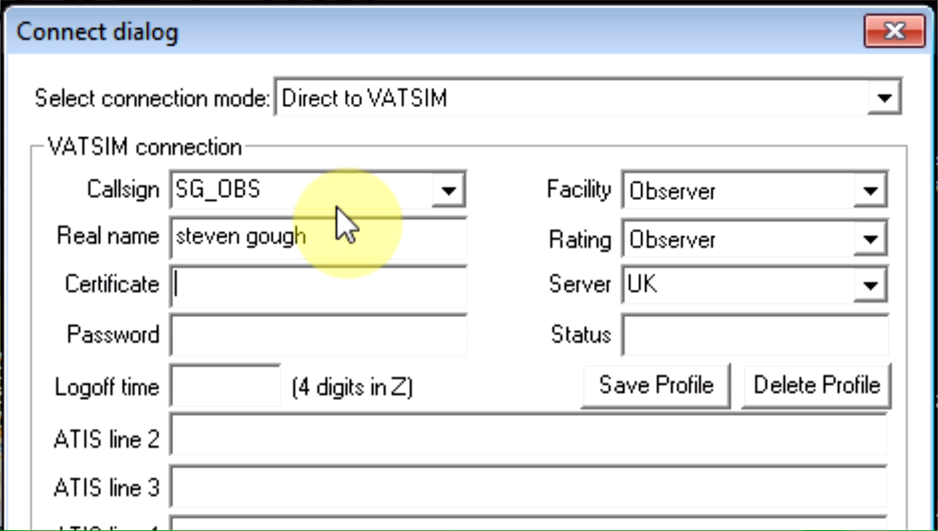
{"action": "left_click", "coordinate": [209, 320]}
{"action": "type", "text": "*****"}
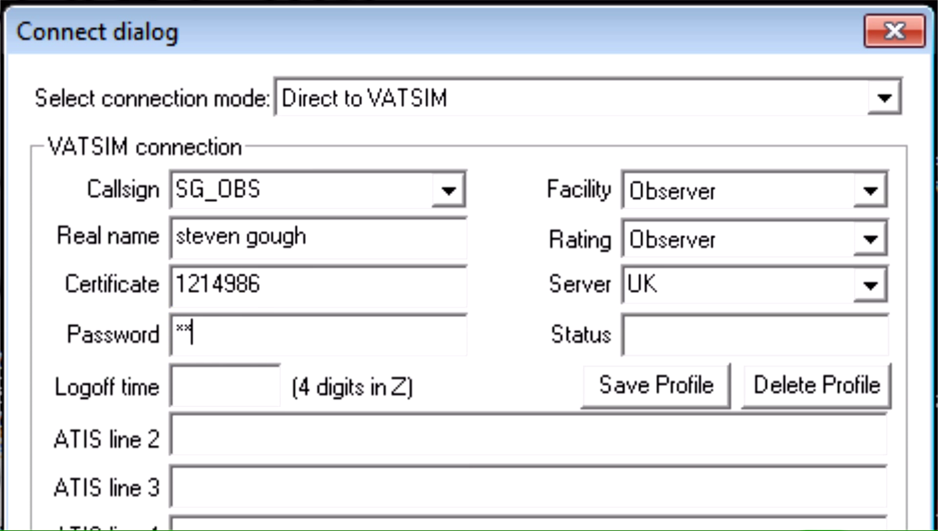
{"action": "type", "text": "*"}
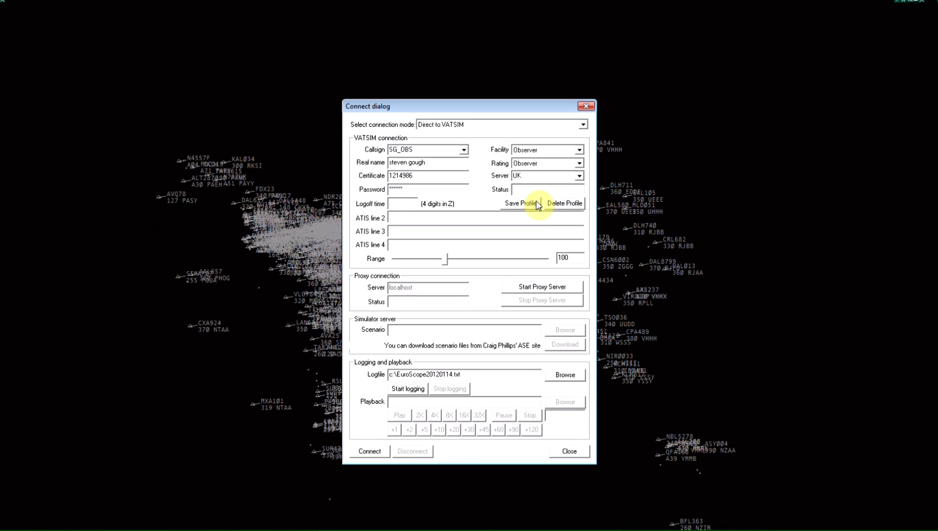
Step: Save the details as a profile, decline overwriting the log file, and connect
{"action": "left_click", "coordinate": [522, 203]}
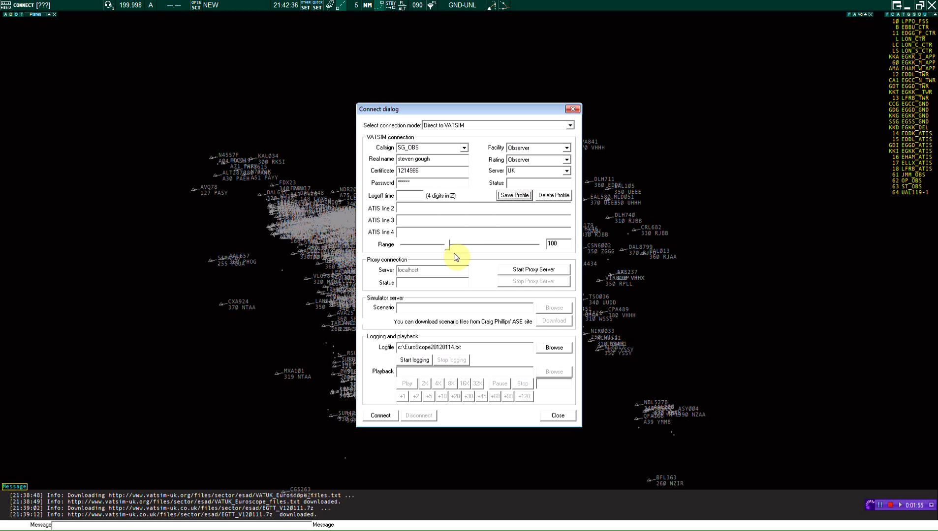
{"action": "left_click", "coordinate": [414, 360]}
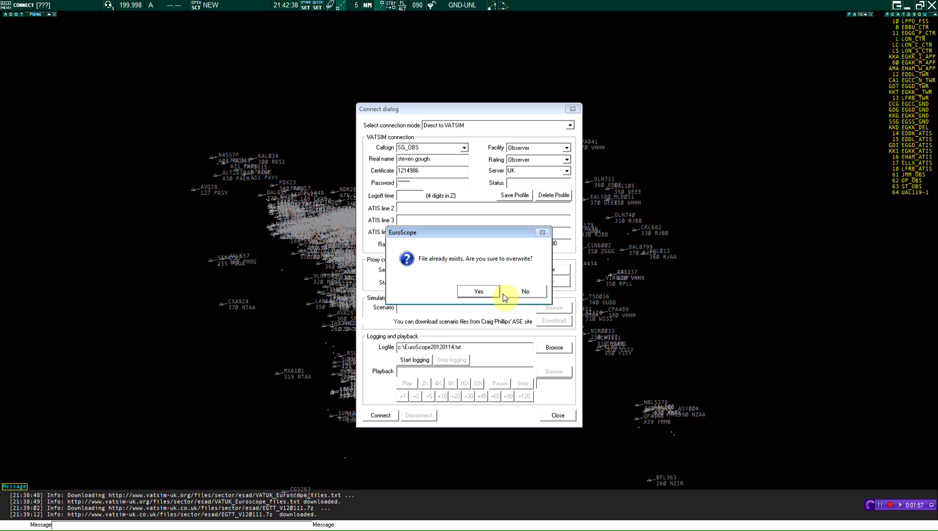
{"action": "left_click", "coordinate": [523, 292]}
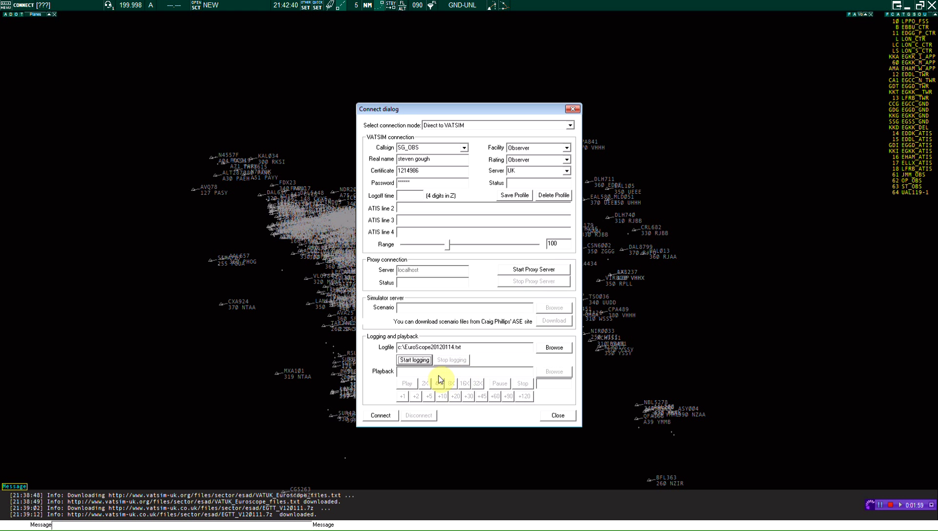
{"action": "left_click", "coordinate": [377, 416]}
Step: Enter EGKK_GND as the voice channel name and 121.800 as its frequency
{"action": "left_click", "coordinate": [364, 149]}
{"action": "left_click_drag", "start_coordinate": [364, 147], "coordinate": [259, 95]}
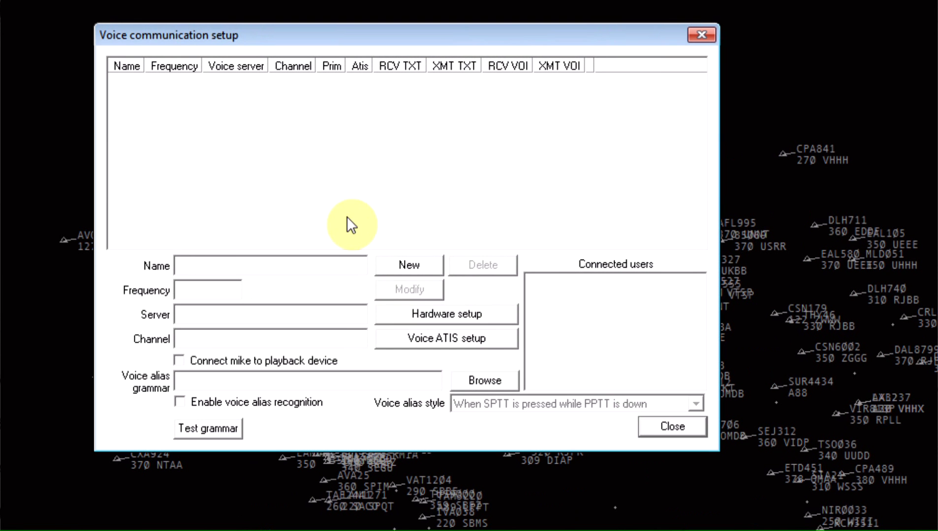
{"action": "left_click", "coordinate": [237, 267]}
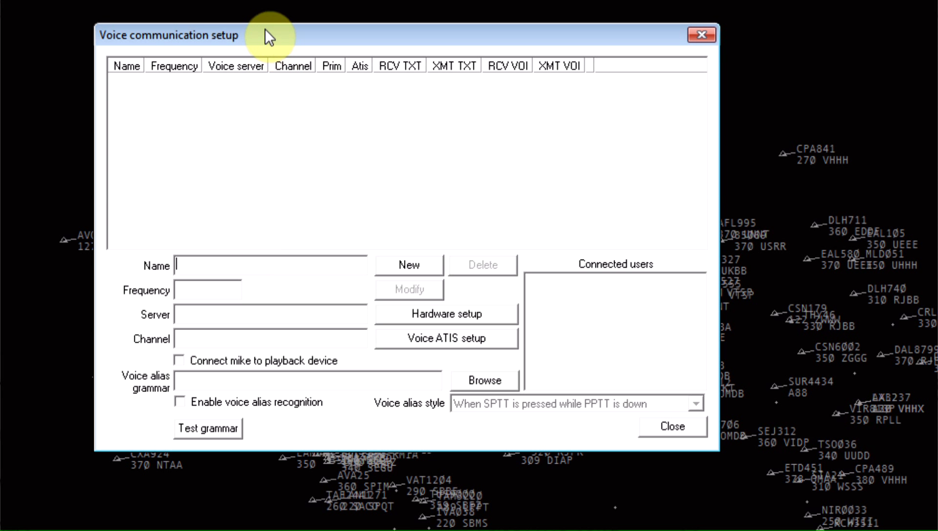
{"action": "left_click_drag", "start_coordinate": [265, 29], "coordinate": [372, 127]}
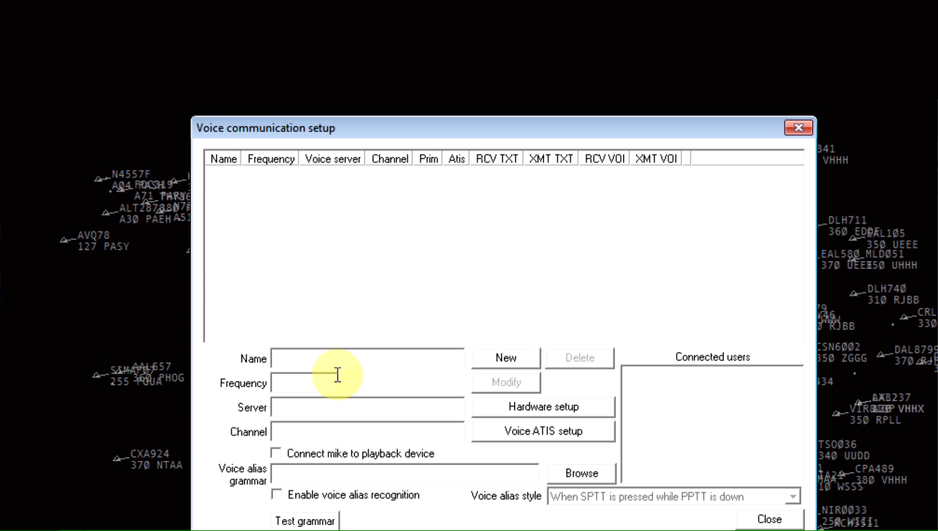
{"action": "type", "text": "EGKK_"}
{"action": "type", "text": "G"}
{"action": "type", "text": "1"}
{"action": "type", "text": "21.800"}
Step: Set the voice server to rw.liveatc.net and start typing the channel egkk_obs
{"action": "left_click", "coordinate": [321, 411]}
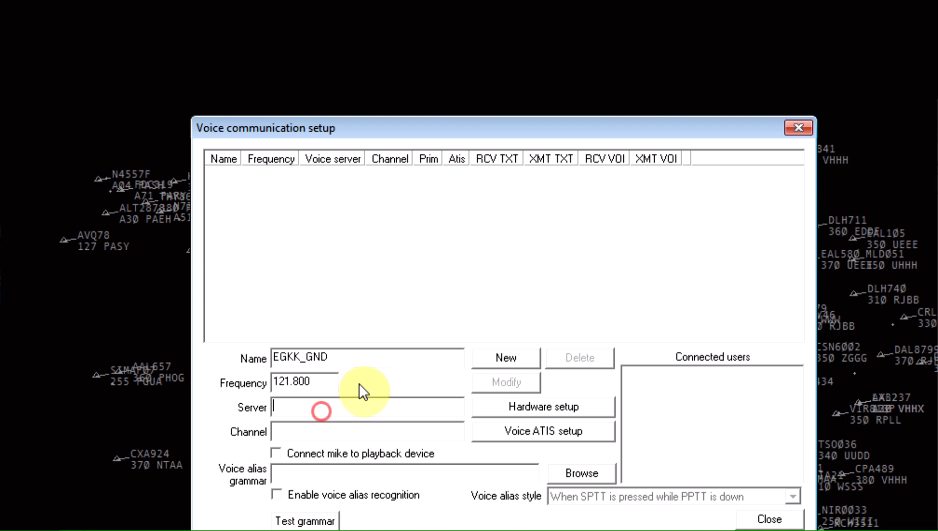
{"action": "left_click", "coordinate": [331, 405]}
{"action": "type", "text": "rw."}
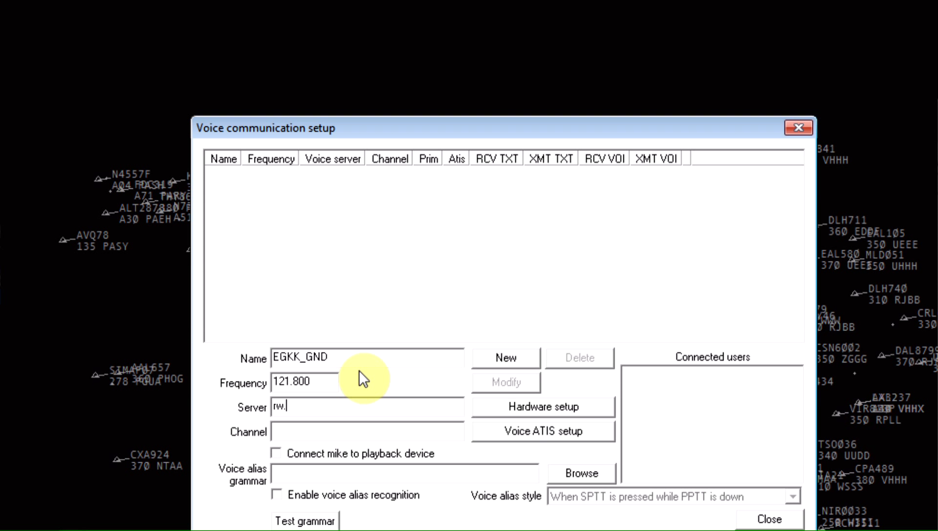
{"action": "type", "text": "liveat"}
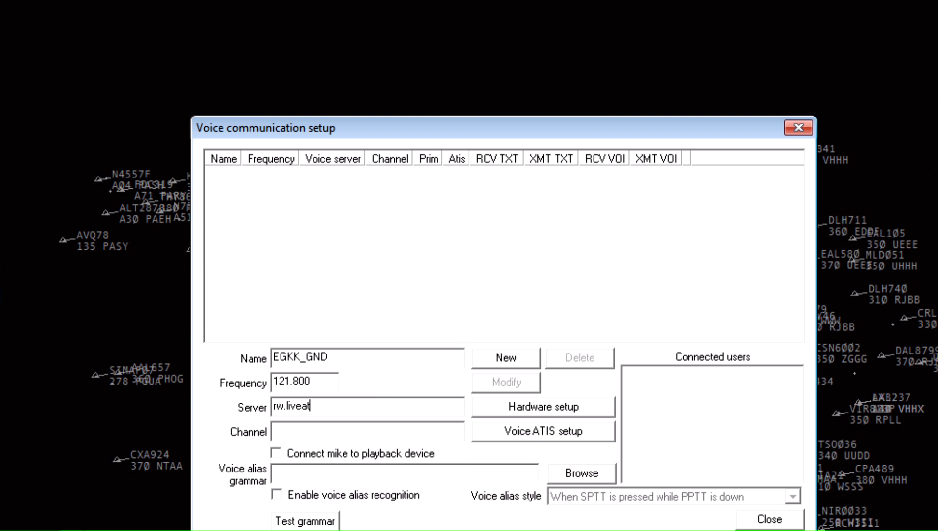
{"action": "type", "text": "c.net"}
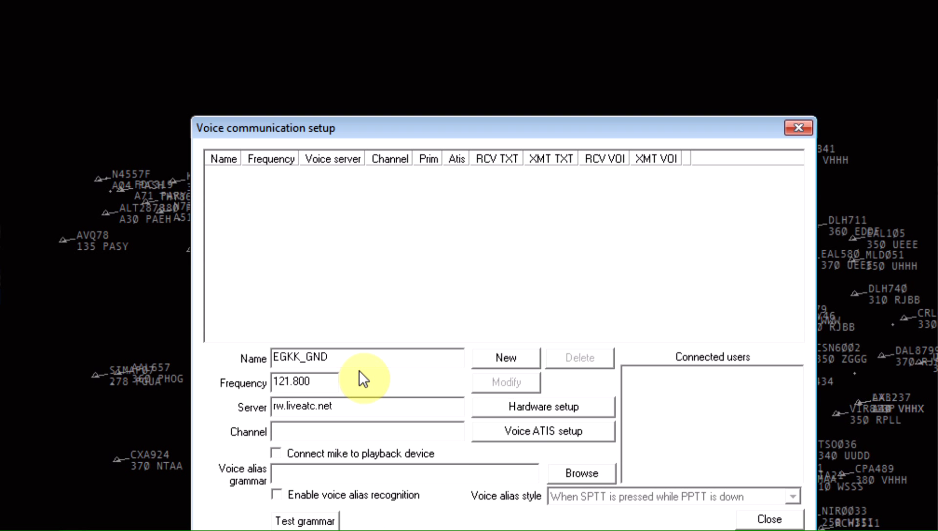
{"action": "key", "text": "Tab"}
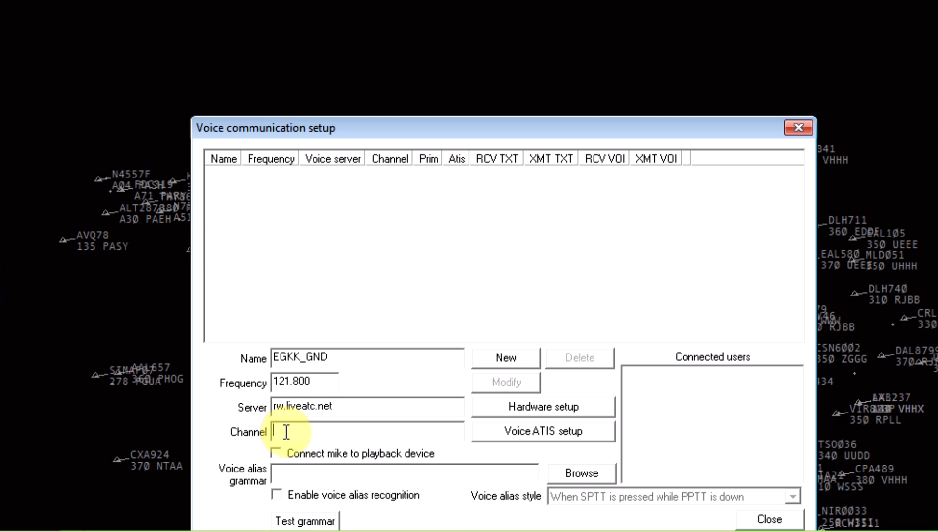
{"action": "type", "text": "egkk_obs"}
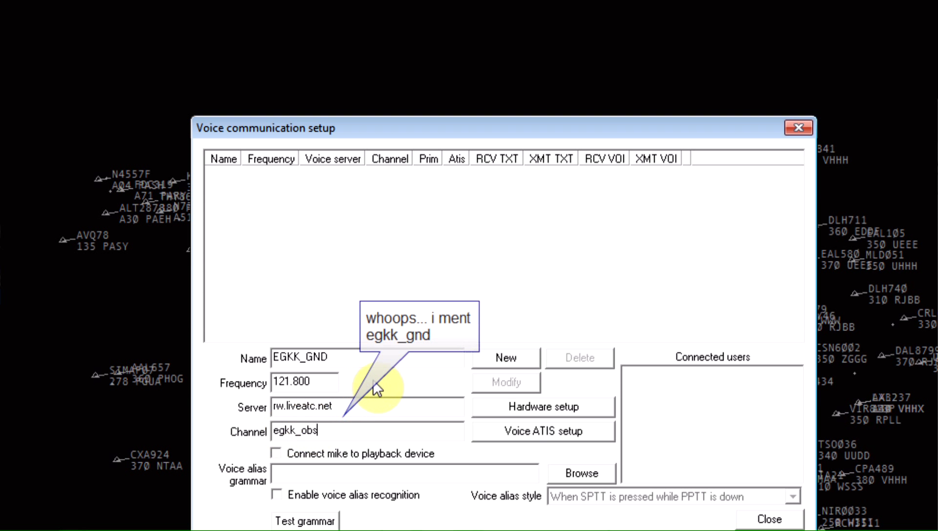
Step: Set the DirectSound microphone and DirectSound speakers as the primary voice devices
{"action": "left_click", "coordinate": [582, 407]}
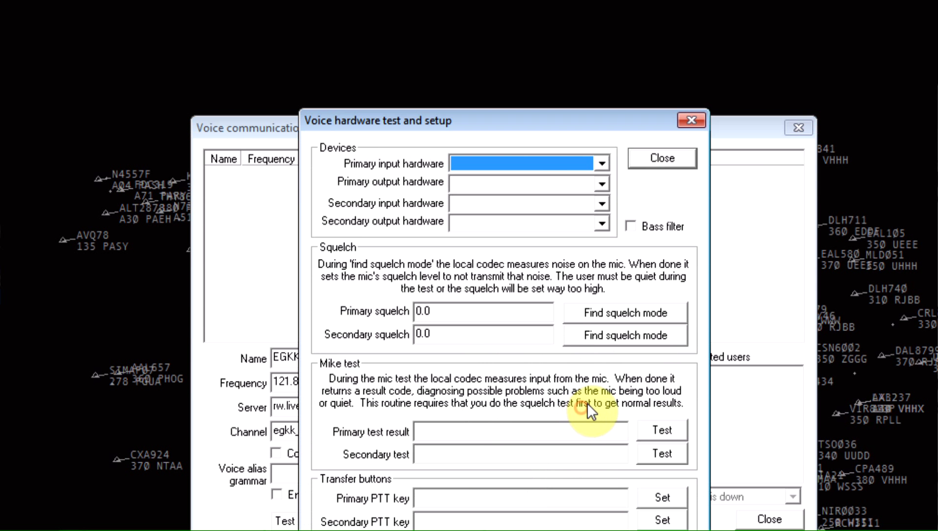
{"action": "left_click", "coordinate": [556, 153]}
{"action": "left_click", "coordinate": [601, 162]}
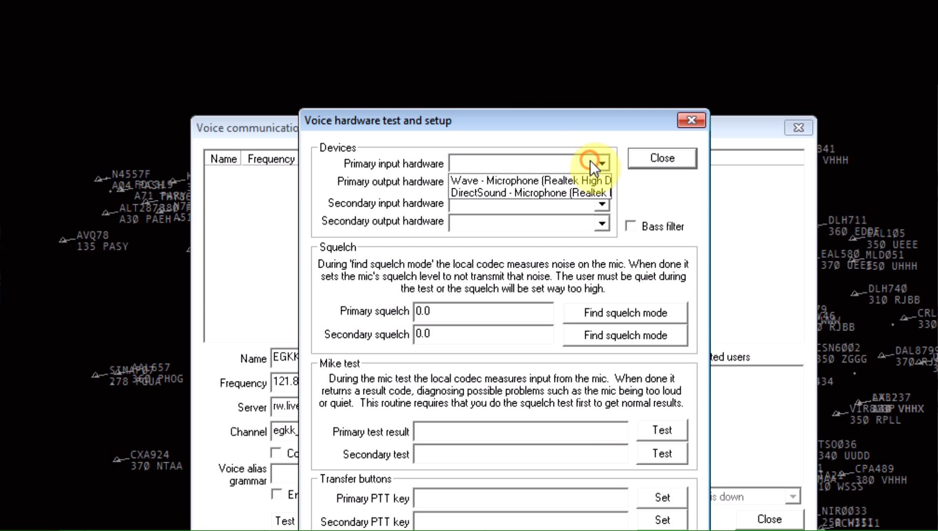
{"action": "left_click", "coordinate": [571, 189]}
{"action": "left_click", "coordinate": [602, 184]}
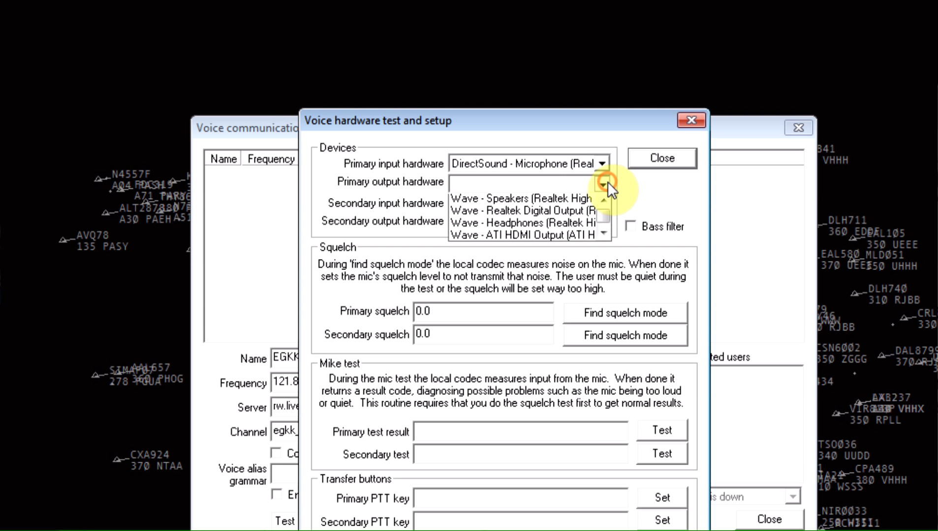
{"action": "left_click", "coordinate": [573, 202]}
{"action": "left_click", "coordinate": [597, 182]}
{"action": "left_click", "coordinate": [604, 235]}
{"action": "left_click", "coordinate": [605, 235]}
{"action": "left_click", "coordinate": [575, 225]}
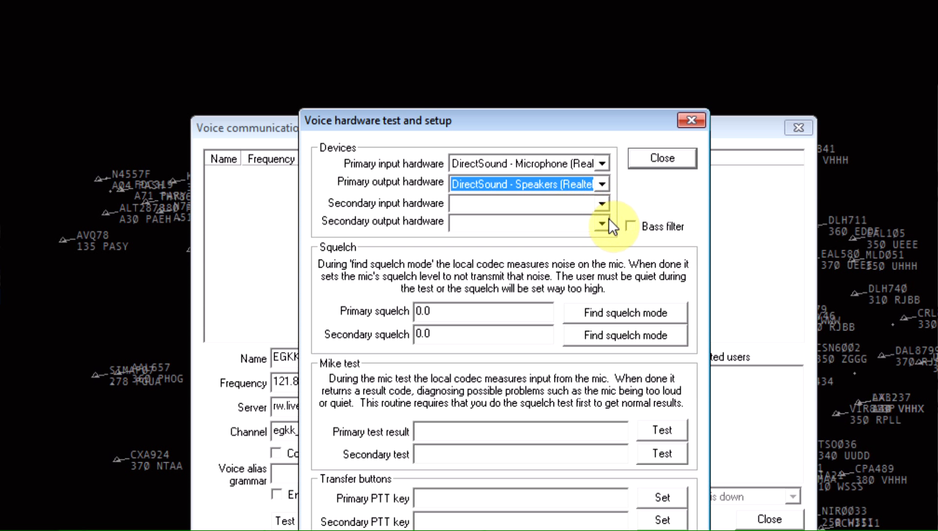
Step: Choose Wave headphones as secondary output, leave secondary input unset, and assign push-to-talk keys
{"action": "left_click", "coordinate": [605, 223]}
{"action": "left_click", "coordinate": [569, 265]}
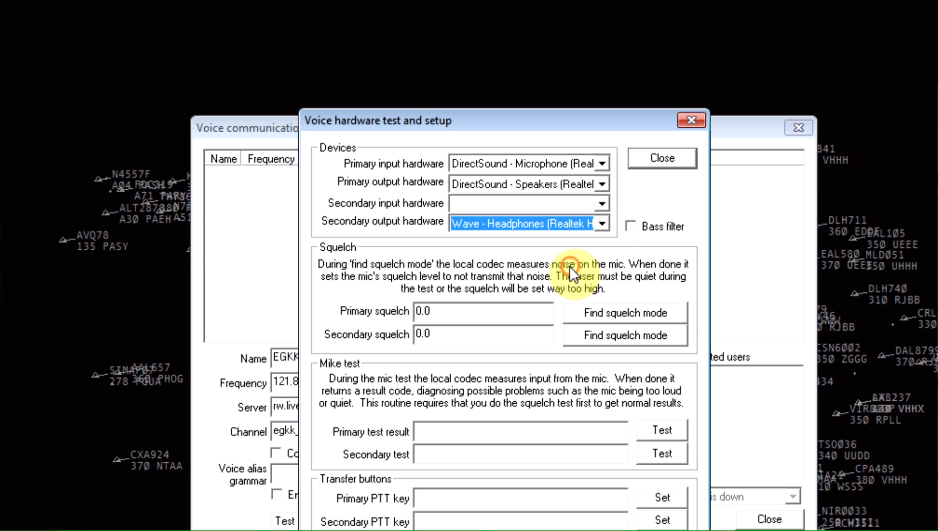
{"action": "left_click", "coordinate": [598, 204]}
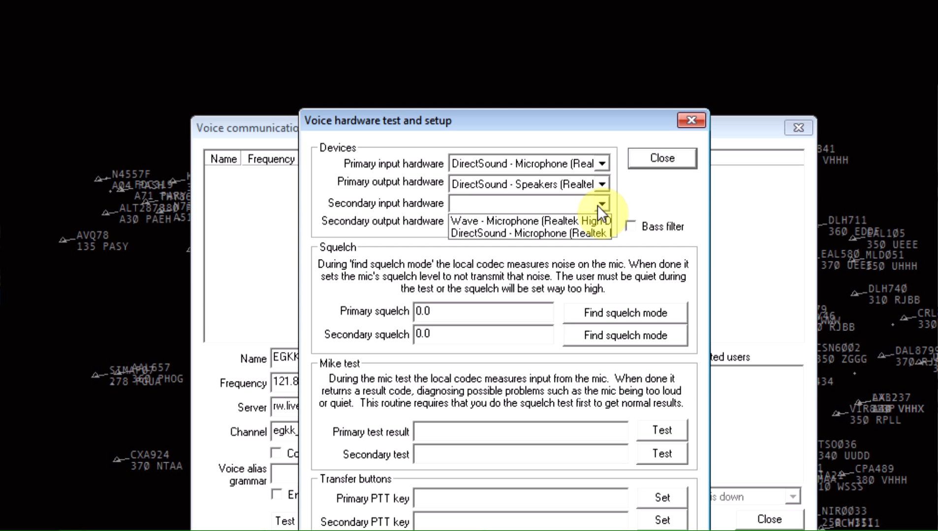
{"action": "left_click", "coordinate": [638, 194]}
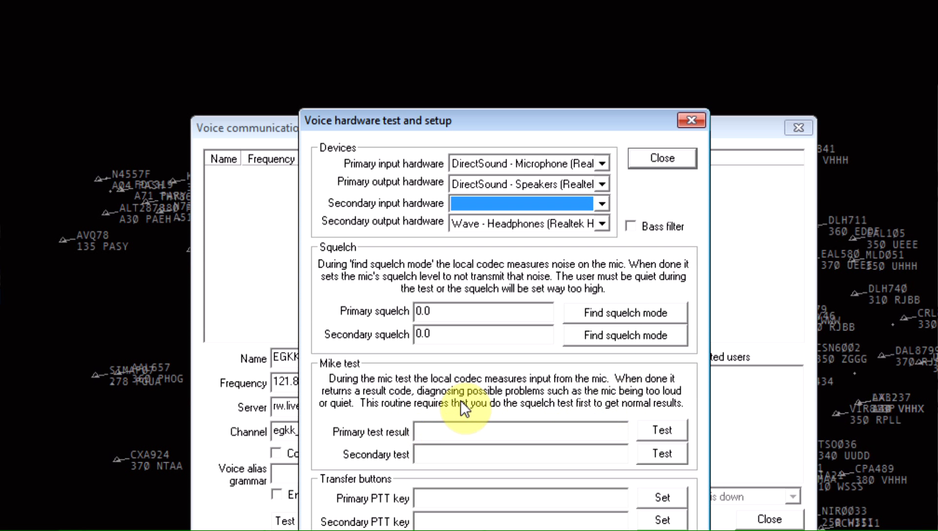
{"action": "left_click", "coordinate": [649, 497]}
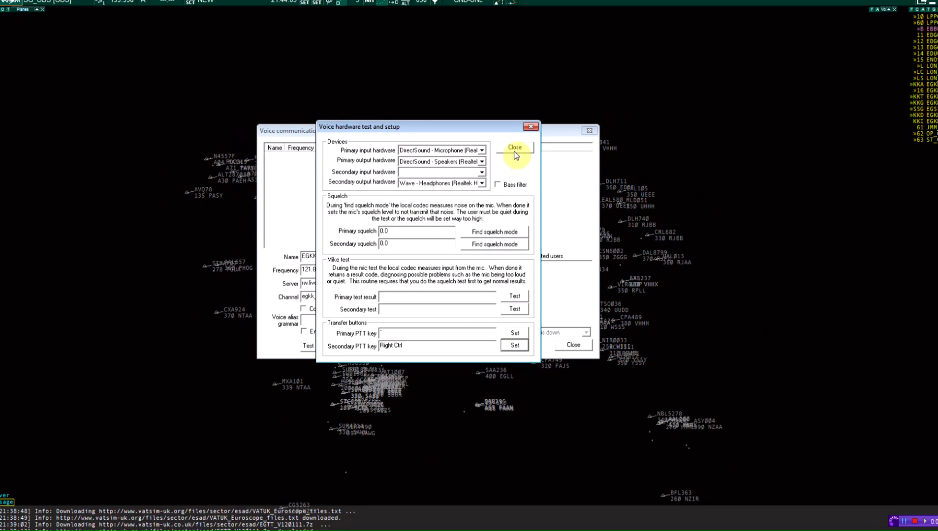
{"action": "left_click", "coordinate": [663, 162]}
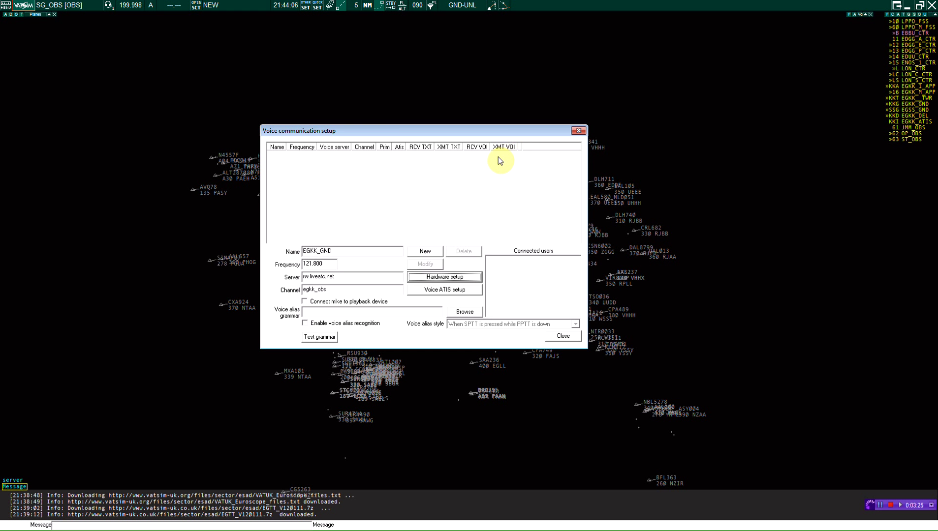
Step: Add the EGKK_GND 121.800 channel and make it primary with voice receive and transmit on
{"action": "left_click", "coordinate": [424, 253]}
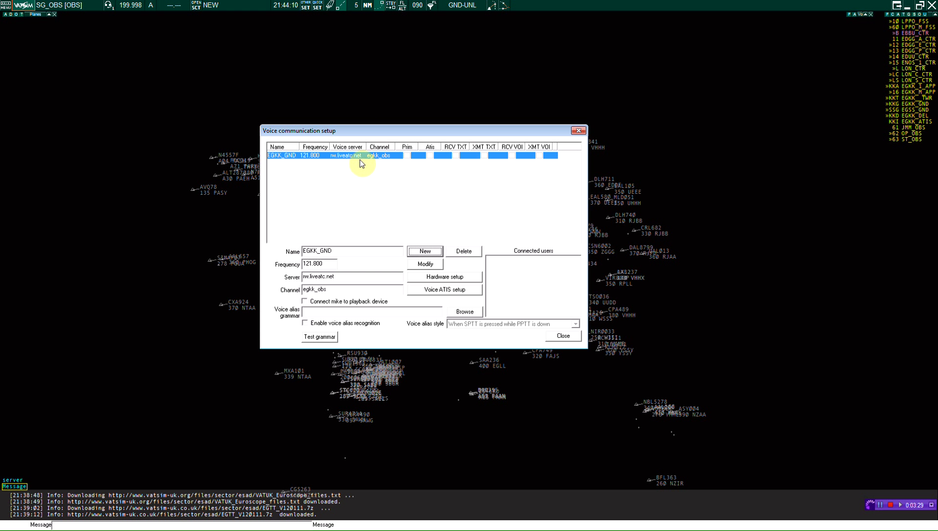
{"action": "left_click", "coordinate": [406, 156]}
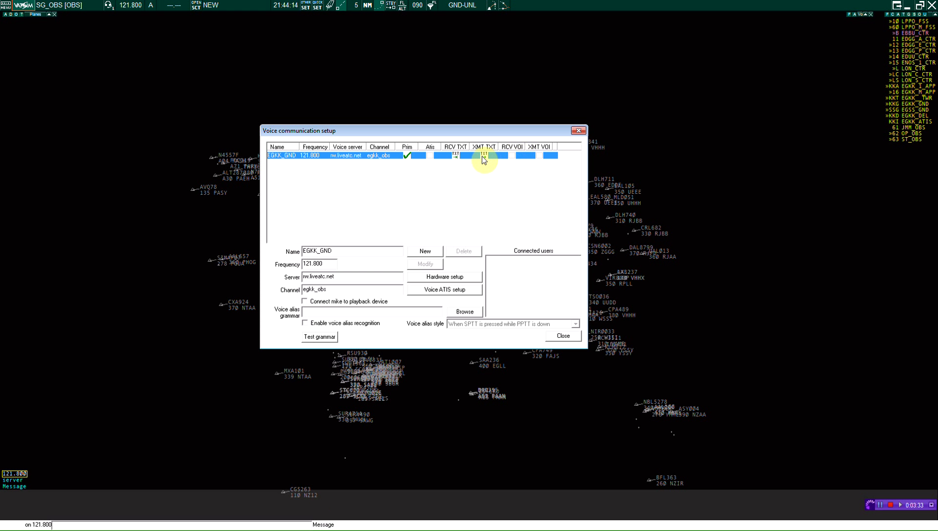
{"action": "left_click", "coordinate": [503, 157]}
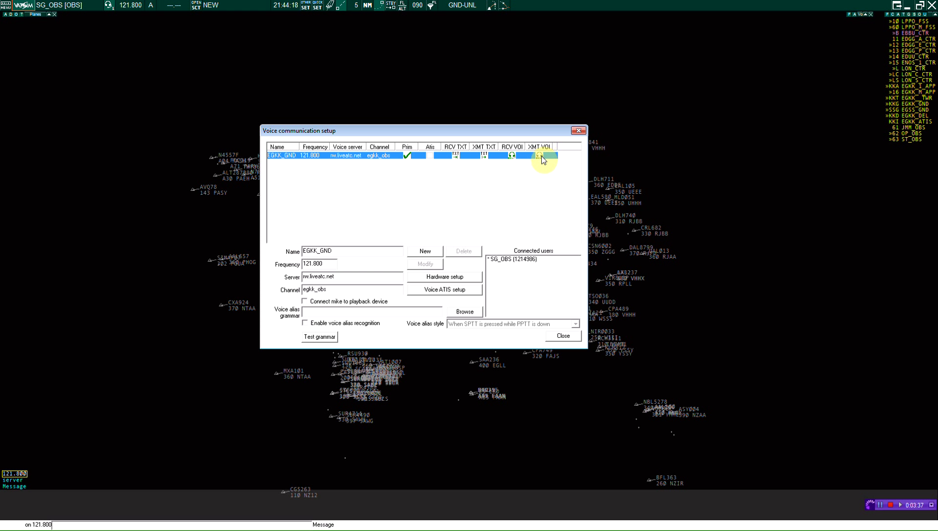
{"action": "left_click", "coordinate": [538, 156]}
{"action": "left_click", "coordinate": [526, 263]}
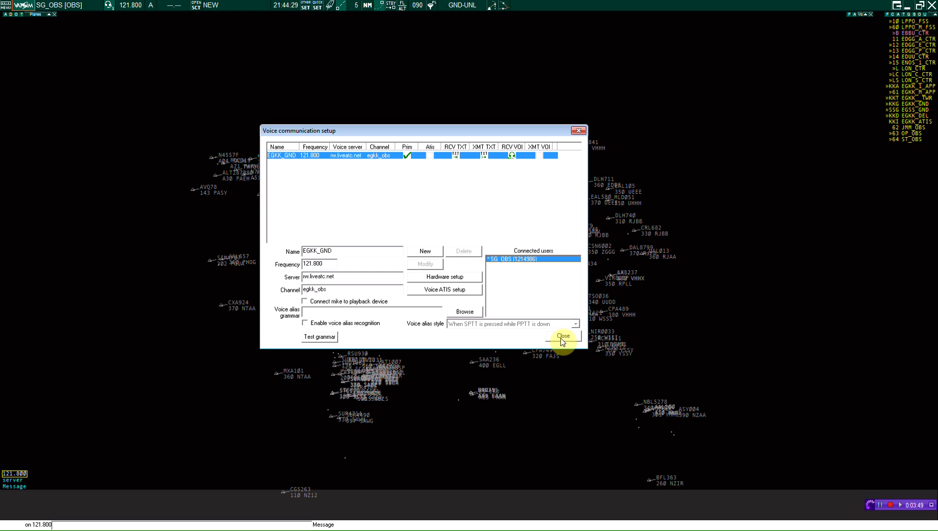
Step: Untick Prim and the text and voice options for EGKK_GND, then close voice setup
{"action": "left_click", "coordinate": [407, 156]}
{"action": "left_click", "coordinate": [455, 156]}
{"action": "left_click", "coordinate": [483, 156]}
{"action": "left_click", "coordinate": [511, 155]}
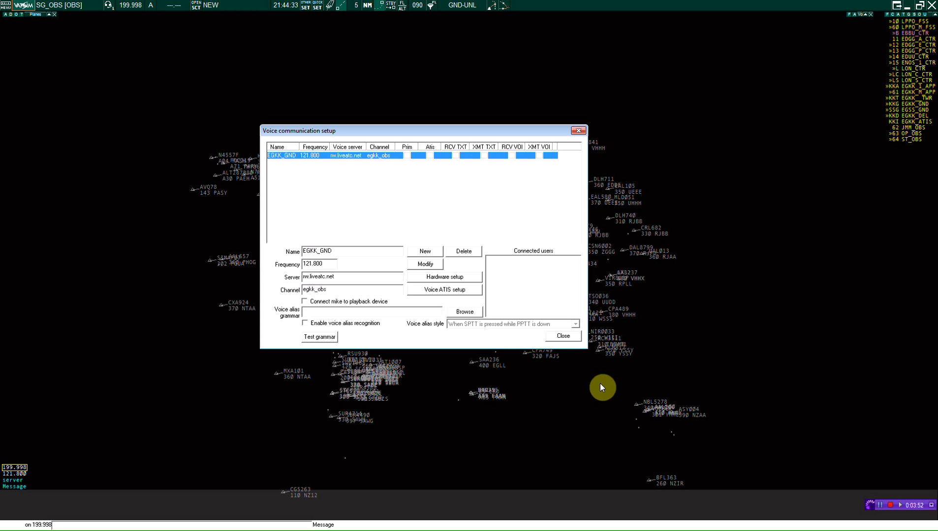
{"action": "left_click", "coordinate": [571, 340]}
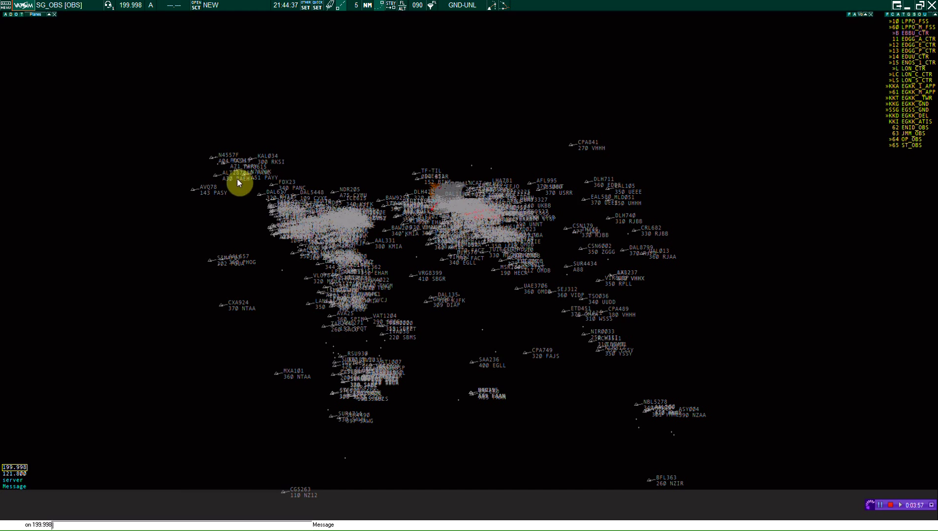
Step: Zoom into the UK traffic, checking JKK859's flight plan and MAH220's route to LHBP
{"action": "scroll", "coordinate": [481, 304], "scroll_direction": "up", "scroll_amount": 6}
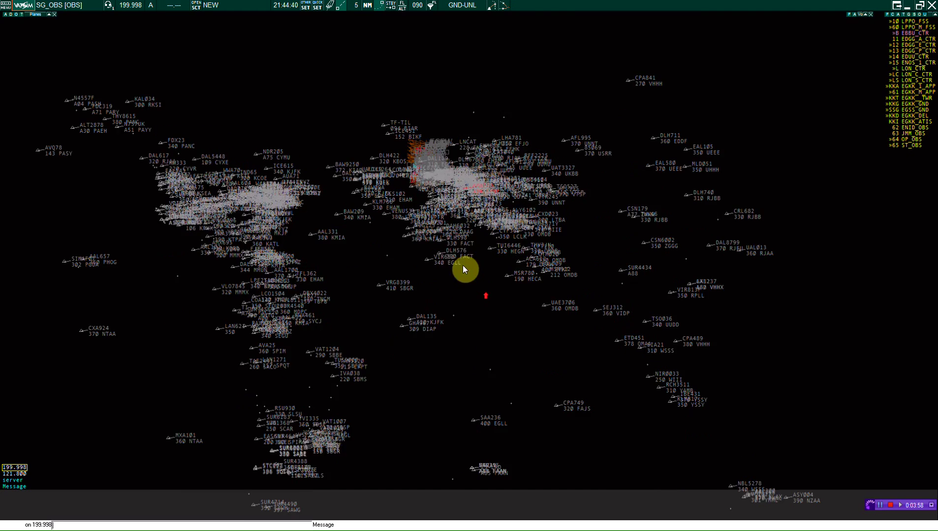
{"action": "scroll", "coordinate": [522, 311], "scroll_direction": "up", "scroll_amount": 4}
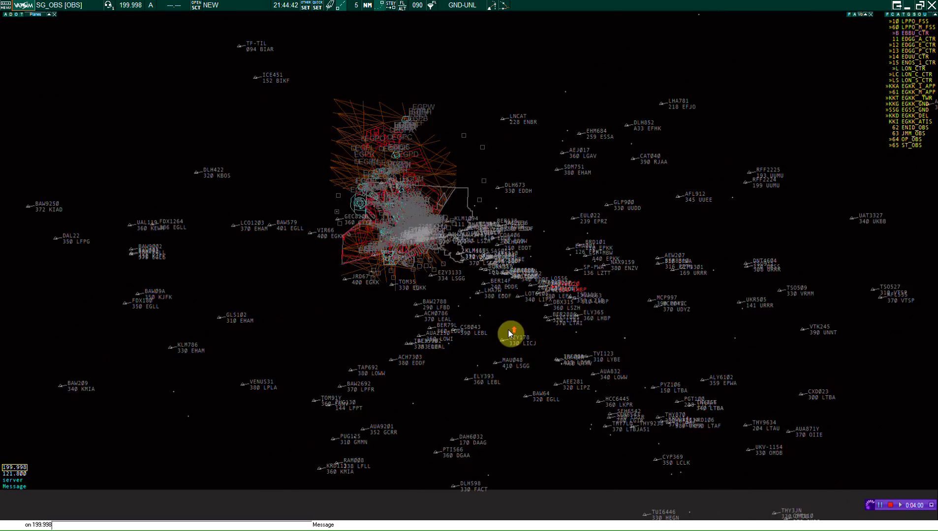
{"action": "left_click_drag", "start_coordinate": [435, 293], "coordinate": [456, 312]}
{"action": "scroll", "coordinate": [657, 332], "scroll_direction": "up", "scroll_amount": 4}
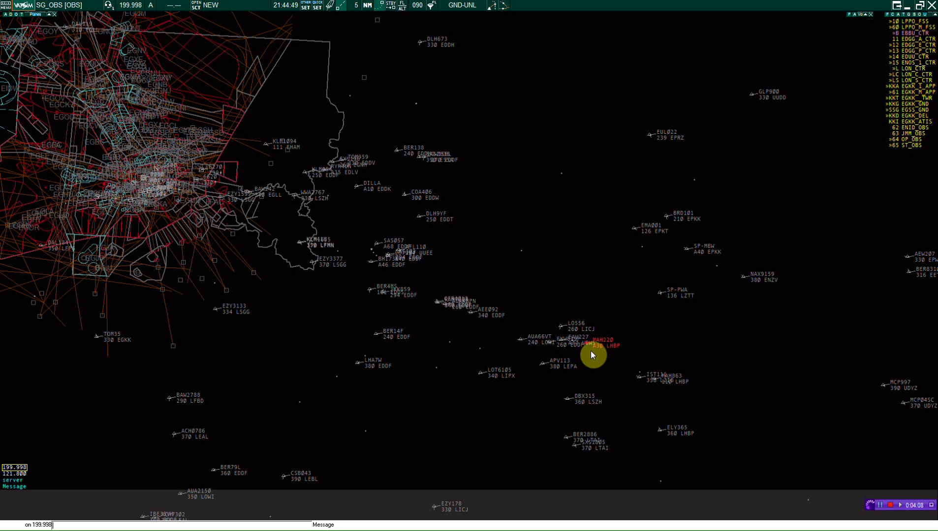
{"action": "left_click", "coordinate": [418, 303]}
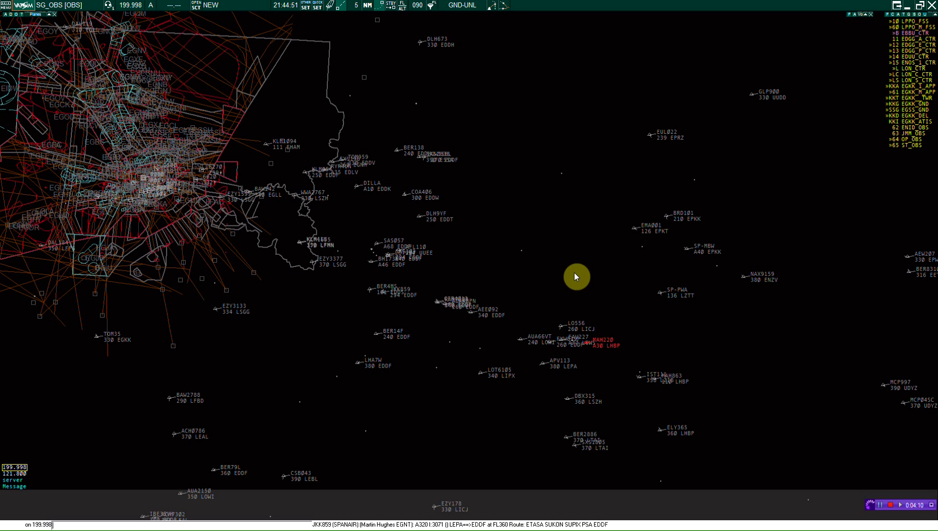
{"action": "left_click_drag", "start_coordinate": [579, 355], "coordinate": [570, 330]}
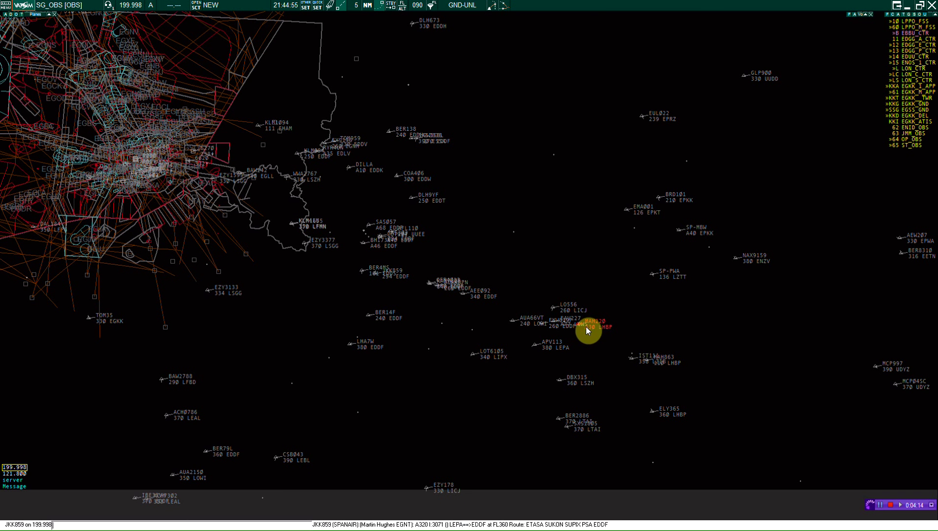
{"action": "left_click", "coordinate": [588, 326]}
Step: Pan and zoom the radar back onto southern England, centred on London
{"action": "left_click_drag", "start_coordinate": [387, 288], "coordinate": [411, 292]}
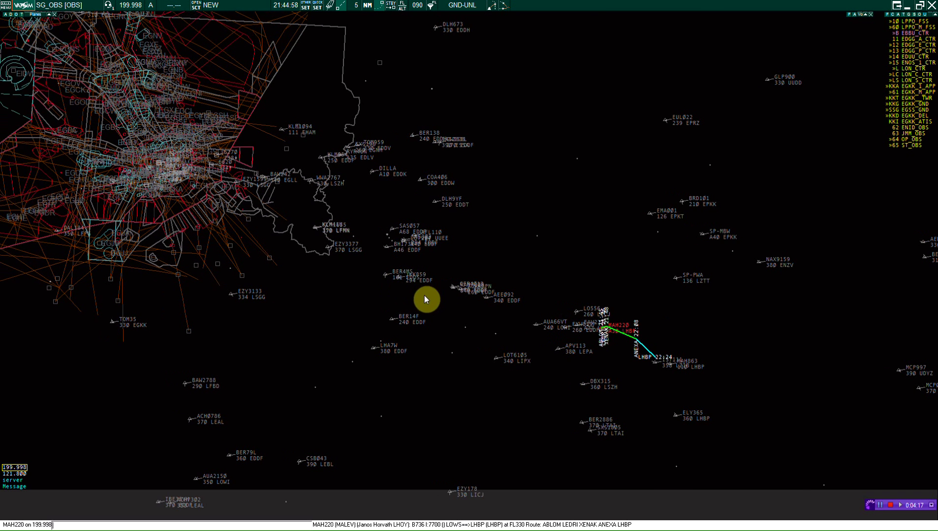
{"action": "scroll", "coordinate": [664, 339], "scroll_direction": "up", "scroll_amount": 4}
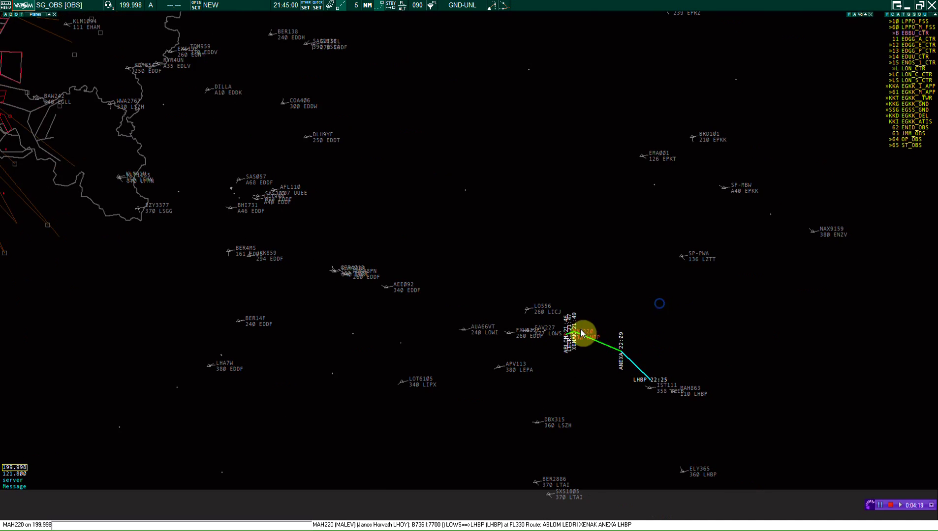
{"action": "left_click_drag", "start_coordinate": [454, 335], "coordinate": [607, 368]}
{"action": "left_click_drag", "start_coordinate": [402, 310], "coordinate": [508, 405]}
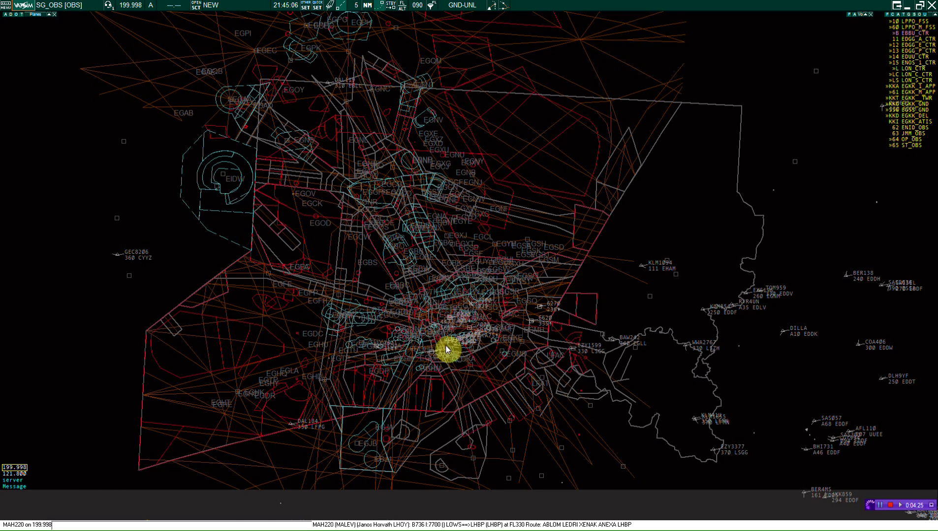
{"action": "scroll", "coordinate": [469, 349], "scroll_direction": "up", "scroll_amount": 4}
{"action": "left_click_drag", "start_coordinate": [485, 308], "coordinate": [483, 270]}
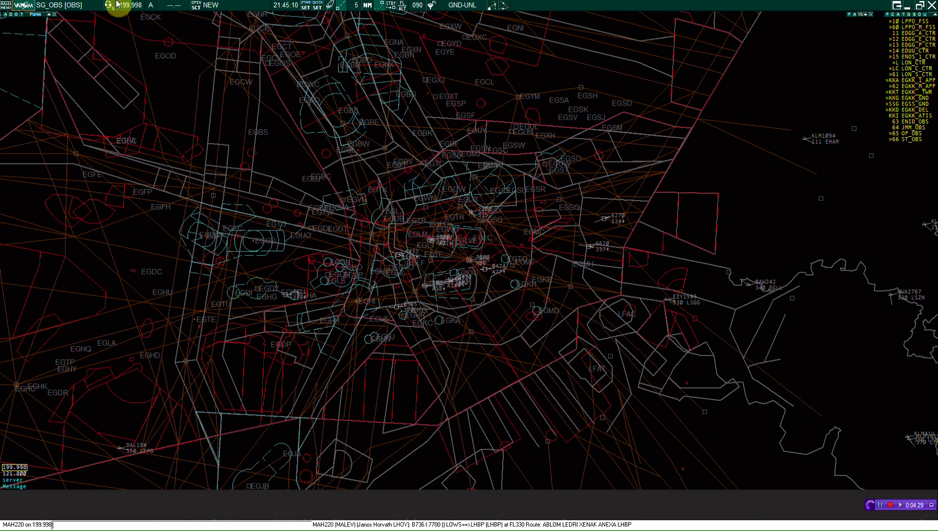
{"action": "left_click", "coordinate": [198, 6]}
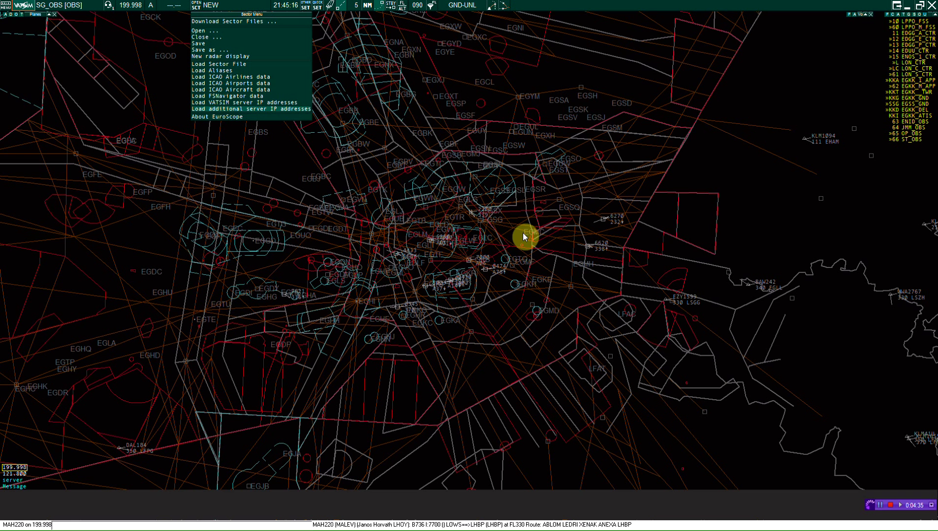
Step: Load ICAO_Airlines.txt from Documents\EuroScope\DataFiles as the ICAO airlines data
{"action": "left_click", "coordinate": [265, 81]}
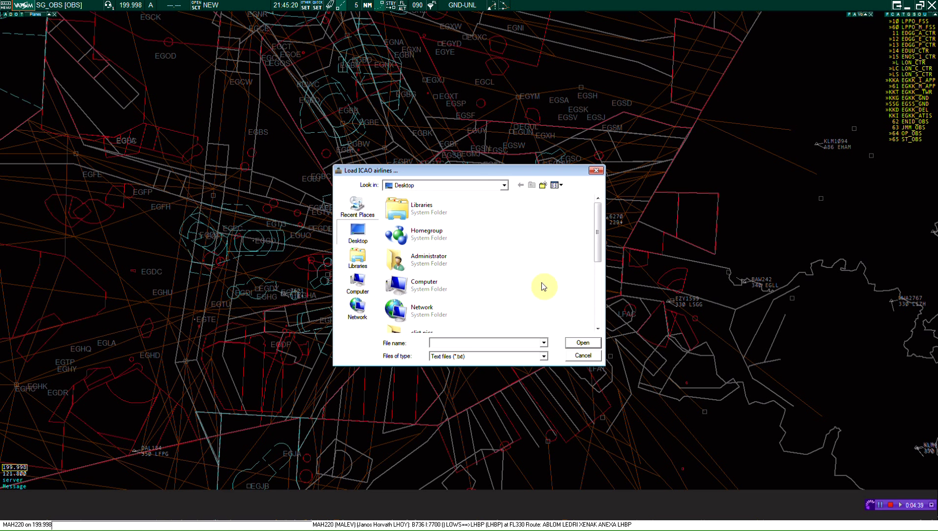
{"action": "left_click_drag", "start_coordinate": [597, 218], "coordinate": [289, 254]}
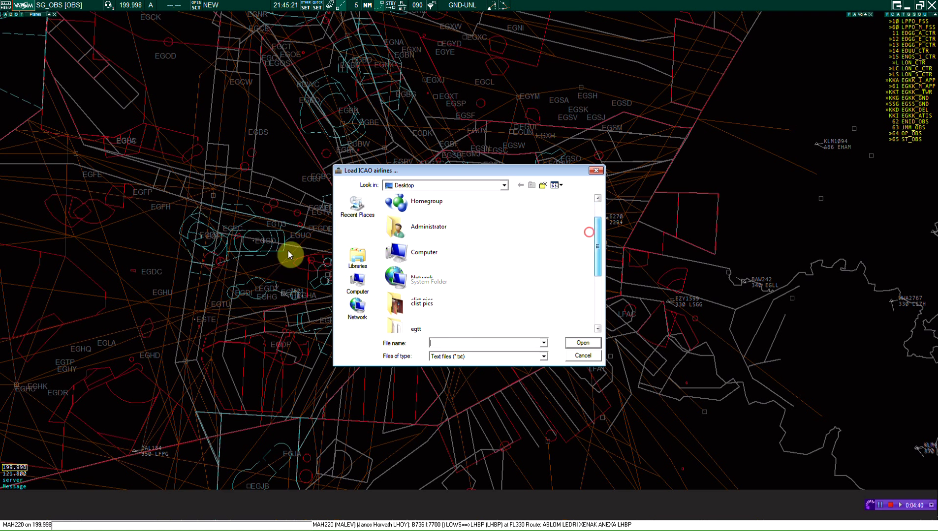
{"action": "left_click", "coordinate": [357, 261]}
{"action": "double_click", "coordinate": [394, 211]}
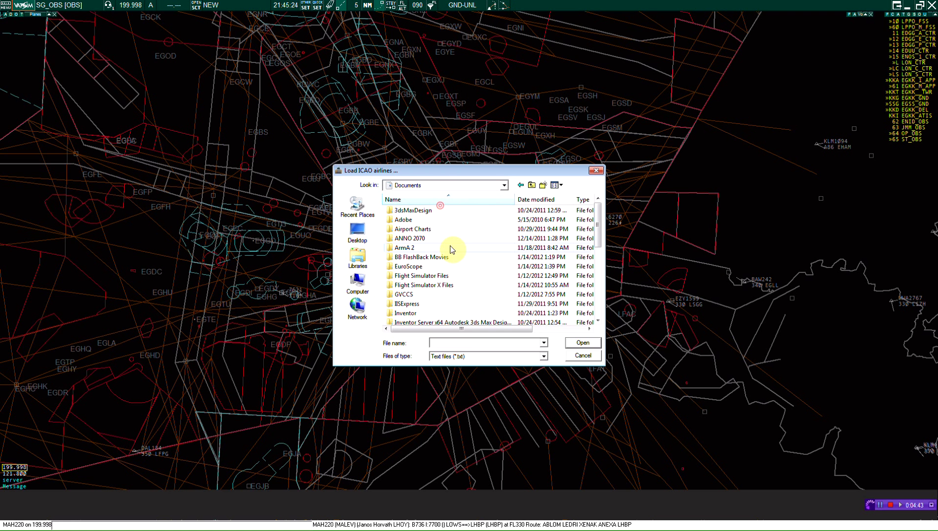
{"action": "double_click", "coordinate": [438, 269]}
{"action": "scroll", "coordinate": [443, 286], "scroll_direction": "down", "scroll_amount": 1}
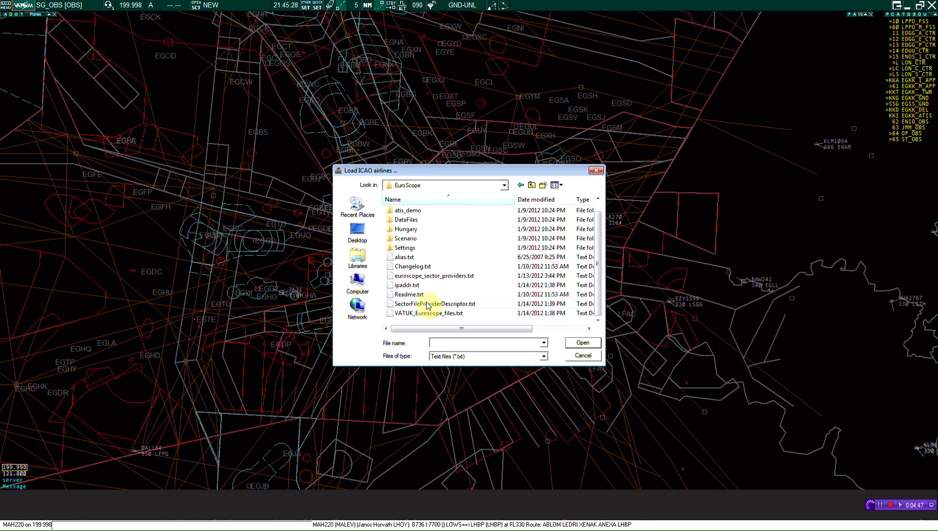
{"action": "double_click", "coordinate": [437, 249]}
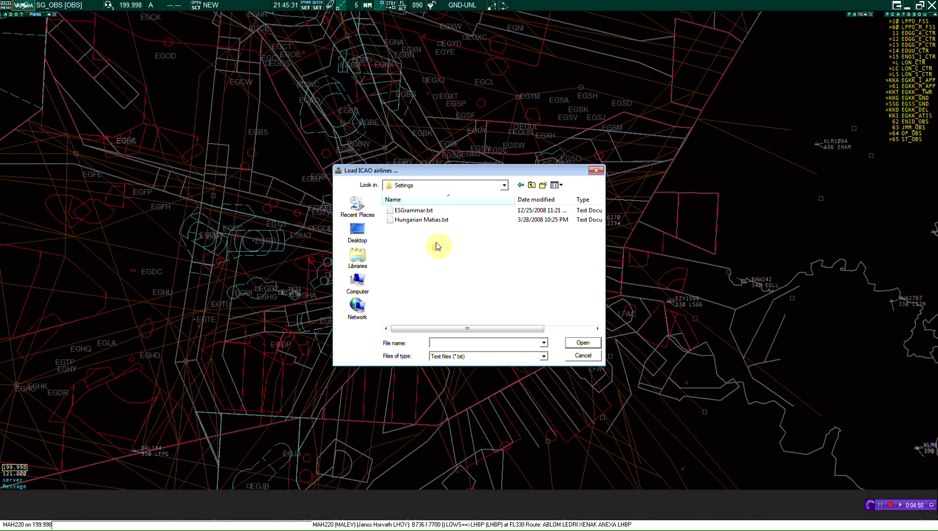
{"action": "left_click", "coordinate": [531, 185]}
{"action": "double_click", "coordinate": [410, 230]}
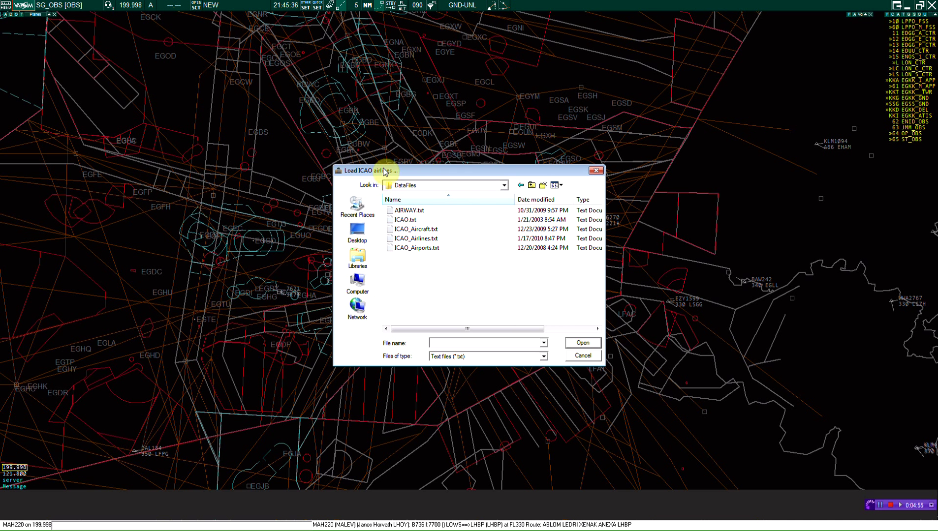
{"action": "double_click", "coordinate": [441, 240]}
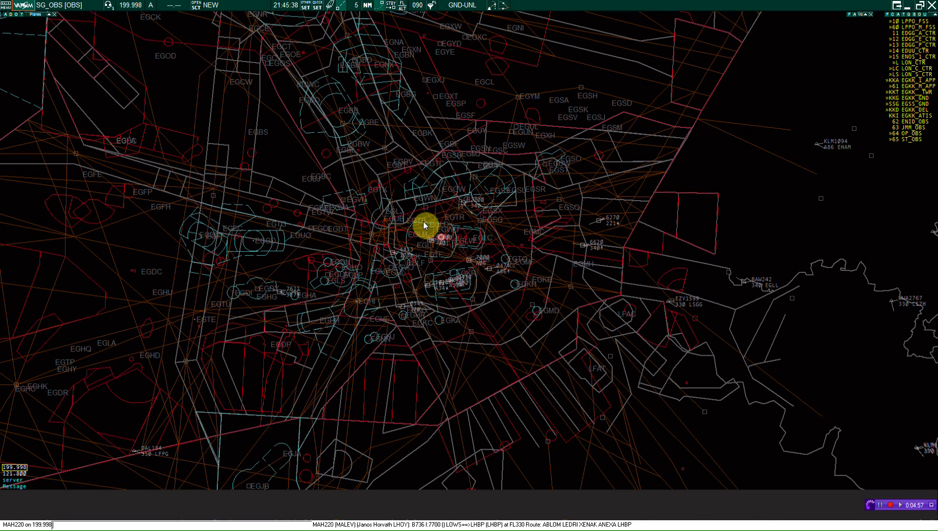
Step: Load ICAO_Airports.txt as airport data and ICAO_Aircraft.txt as aircraft data
{"action": "left_click", "coordinate": [196, 5]}
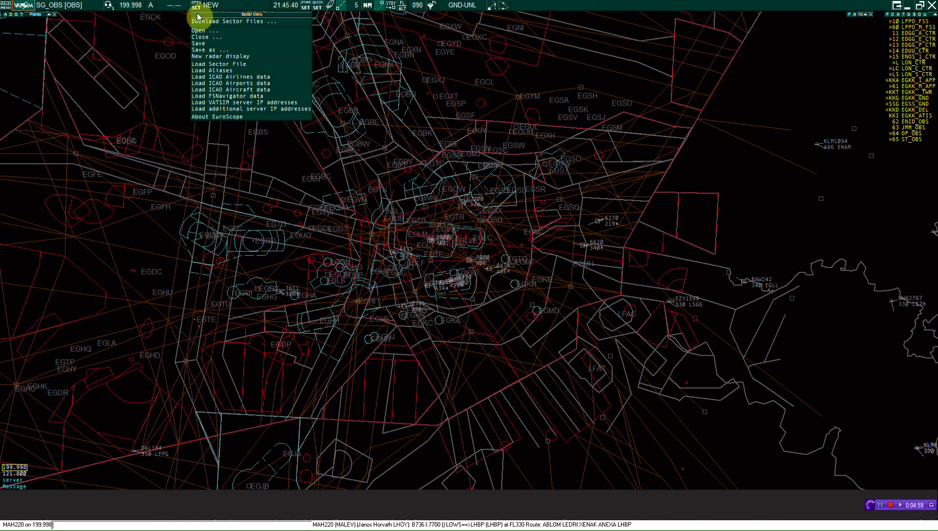
{"action": "left_click", "coordinate": [230, 83]}
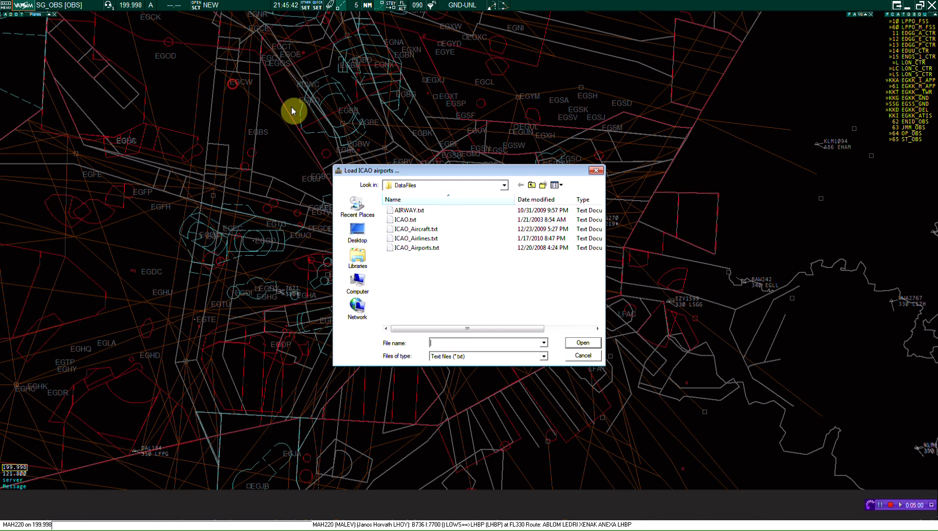
{"action": "double_click", "coordinate": [424, 248]}
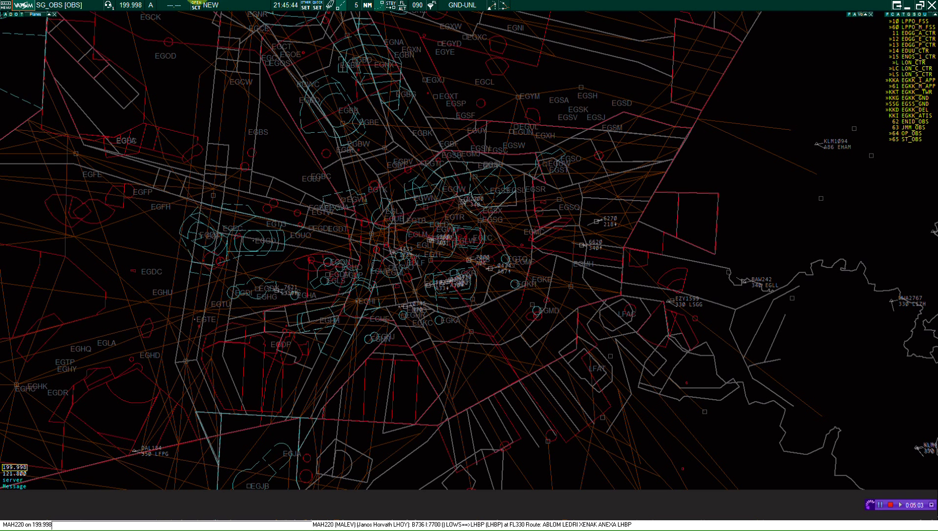
{"action": "left_click", "coordinate": [201, 6]}
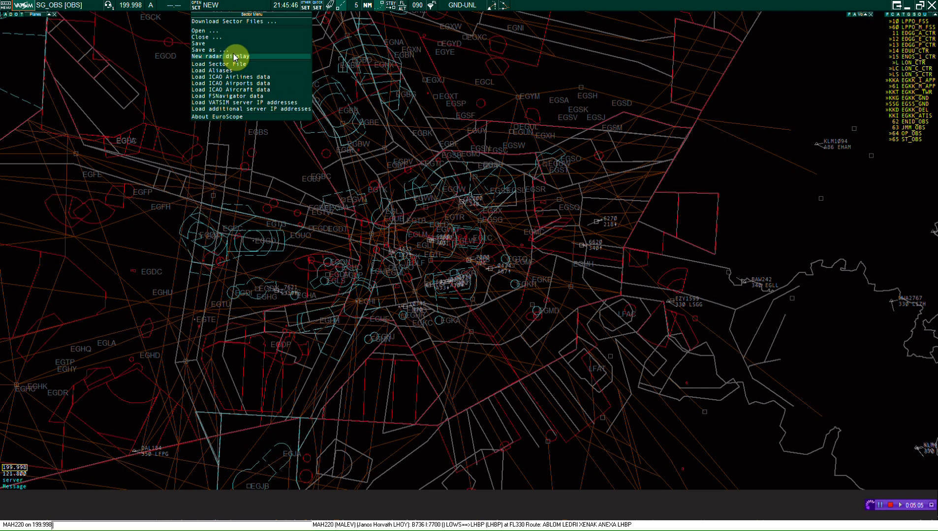
{"action": "left_click", "coordinate": [263, 90]}
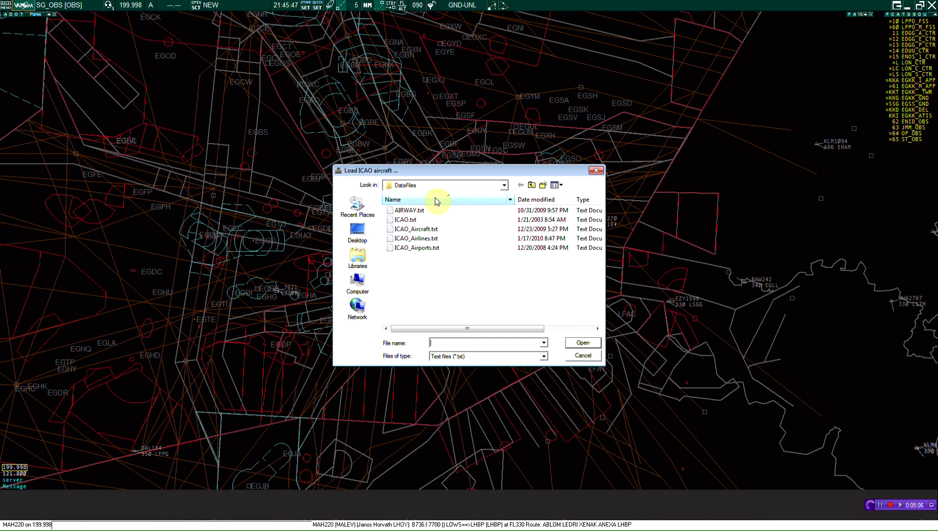
{"action": "double_click", "coordinate": [436, 230]}
Step: Load ipaddr.txt from the EuroScope folder as the VATSIM server IP address list
{"action": "left_click", "coordinate": [202, 6]}
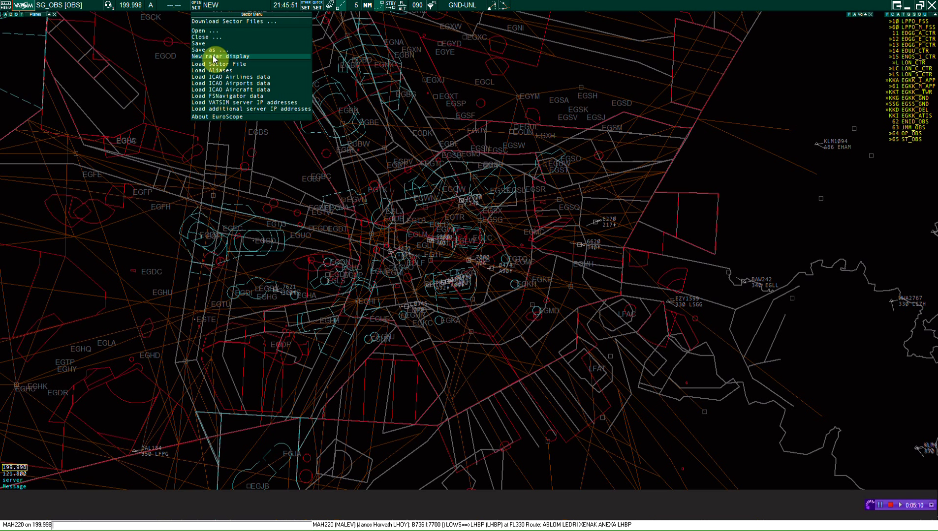
{"action": "left_click", "coordinate": [275, 102]}
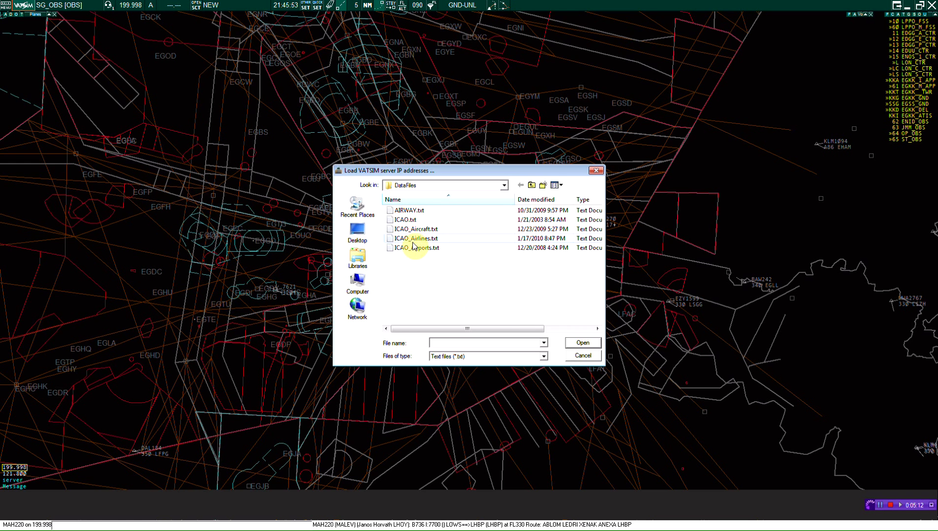
{"action": "left_click", "coordinate": [531, 186]}
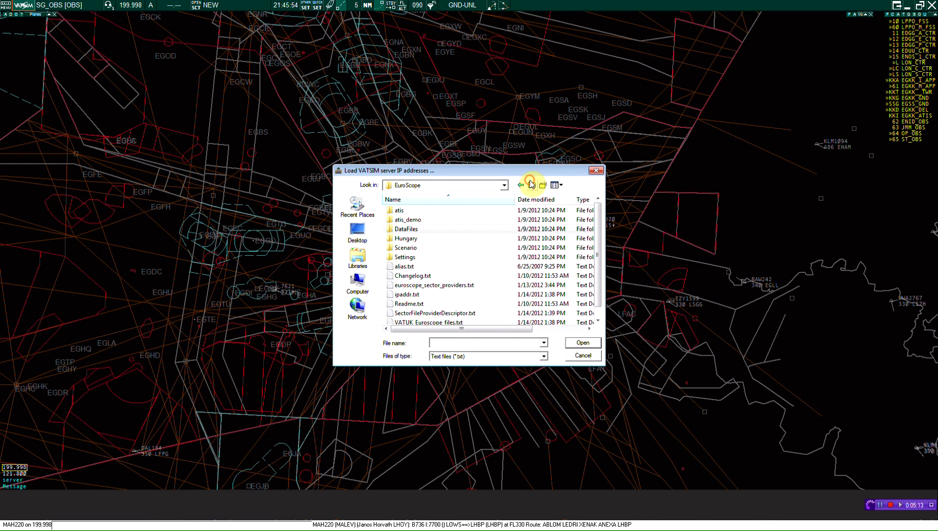
{"action": "double_click", "coordinate": [442, 296]}
{"action": "left_click", "coordinate": [201, 6]}
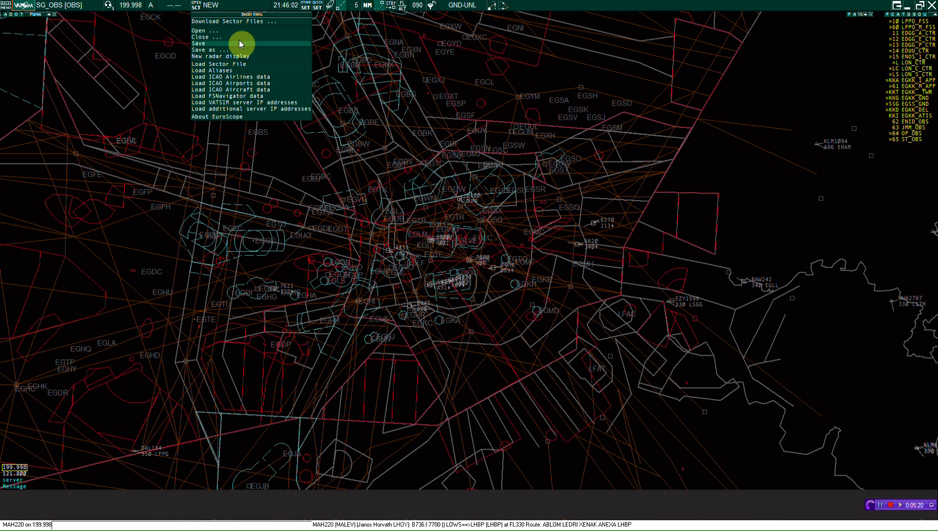
Step: Open the sector file providers list and choose the VATSIM-UK provider
{"action": "left_click", "coordinate": [240, 22]}
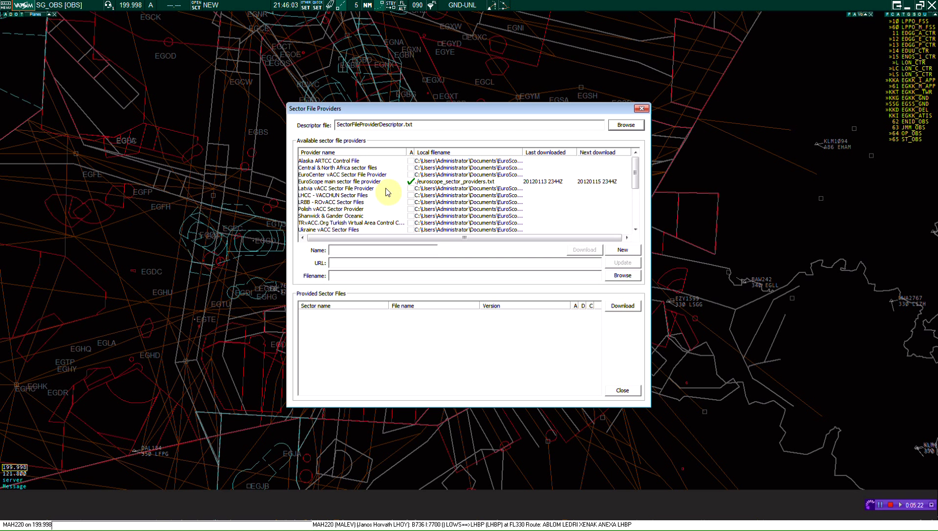
{"action": "left_click", "coordinate": [336, 182]}
{"action": "scroll", "coordinate": [337, 209], "scroll_direction": "down", "scroll_amount": 6}
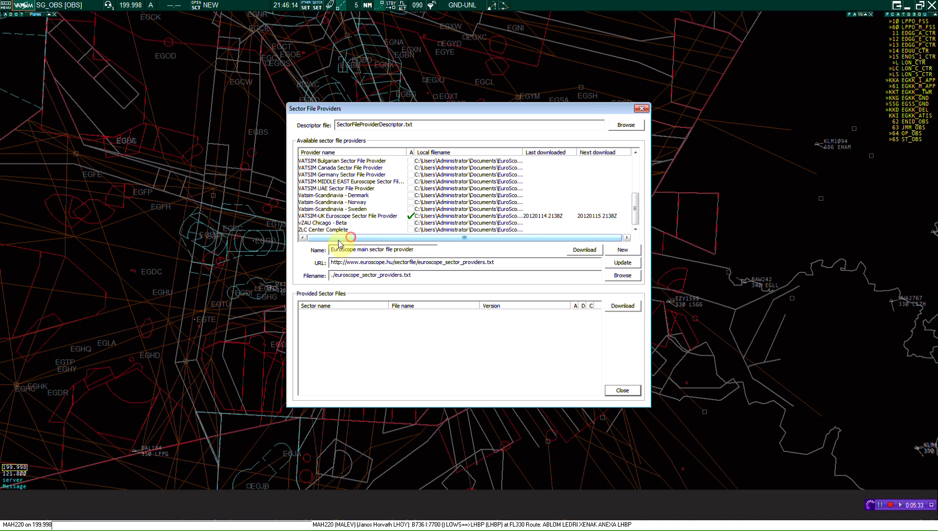
{"action": "left_click", "coordinate": [317, 217]}
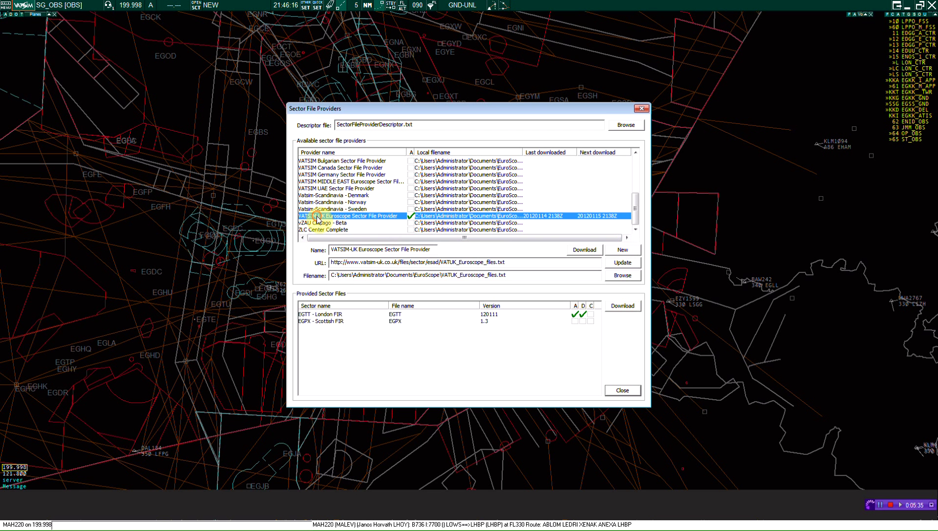
{"action": "left_click", "coordinate": [411, 217]}
{"action": "left_click", "coordinate": [584, 250]}
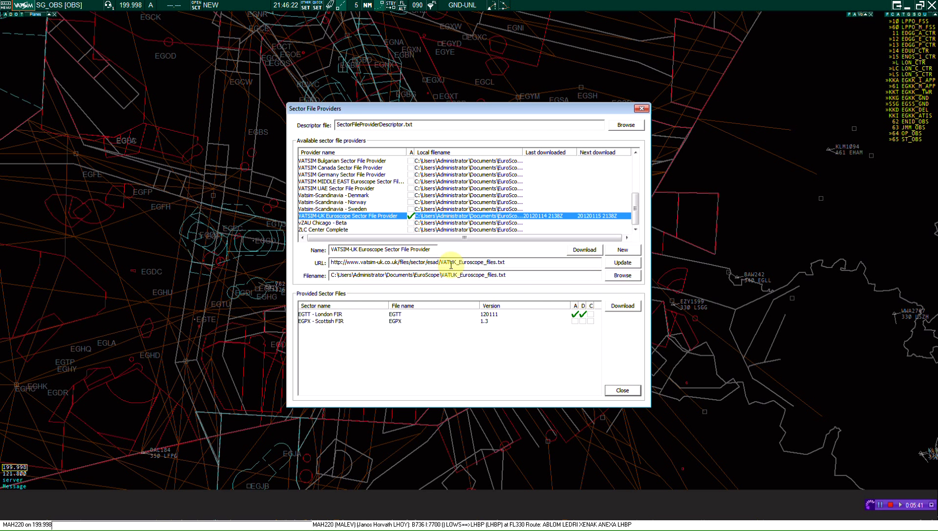
Step: Download the EGTT London FIR sector file again, confirming the re-download
{"action": "left_click", "coordinate": [329, 324]}
{"action": "left_click", "coordinate": [332, 315]}
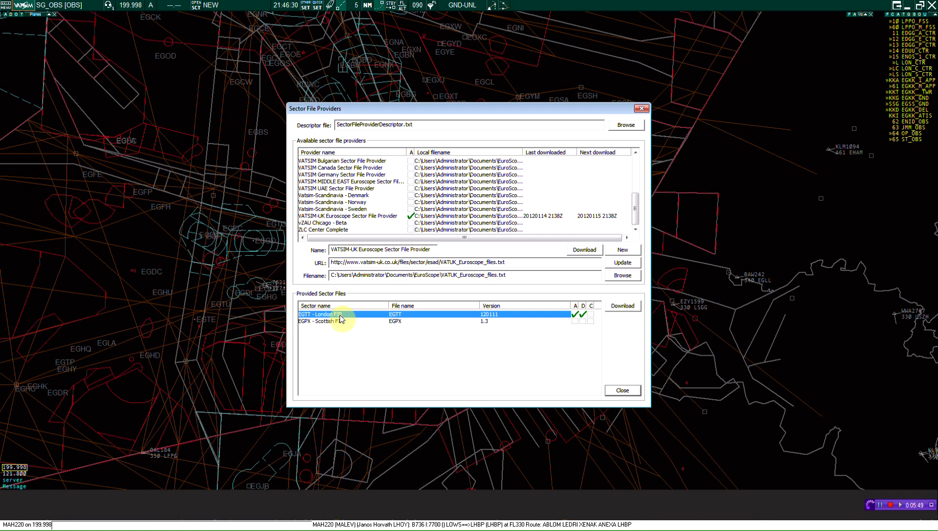
{"action": "left_click", "coordinate": [624, 307]}
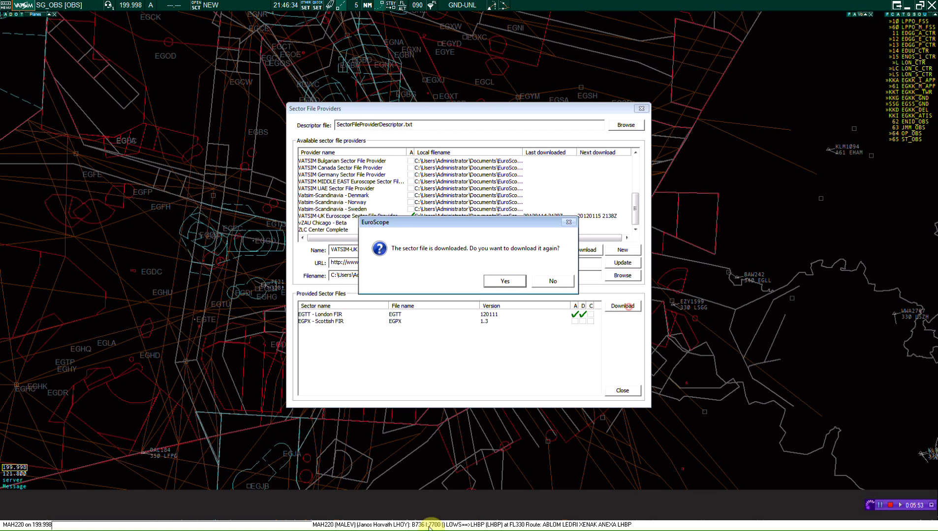
{"action": "left_click", "coordinate": [505, 281]}
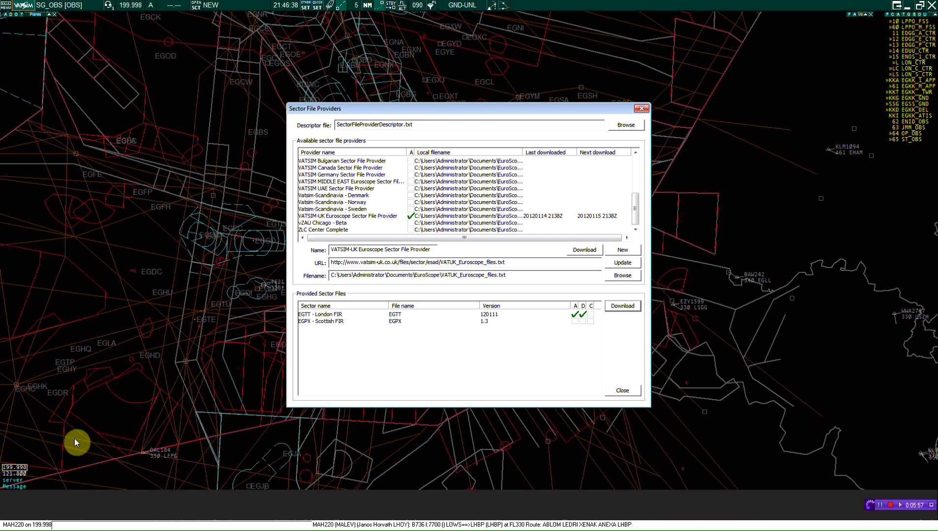
{"action": "left_click", "coordinate": [22, 488]}
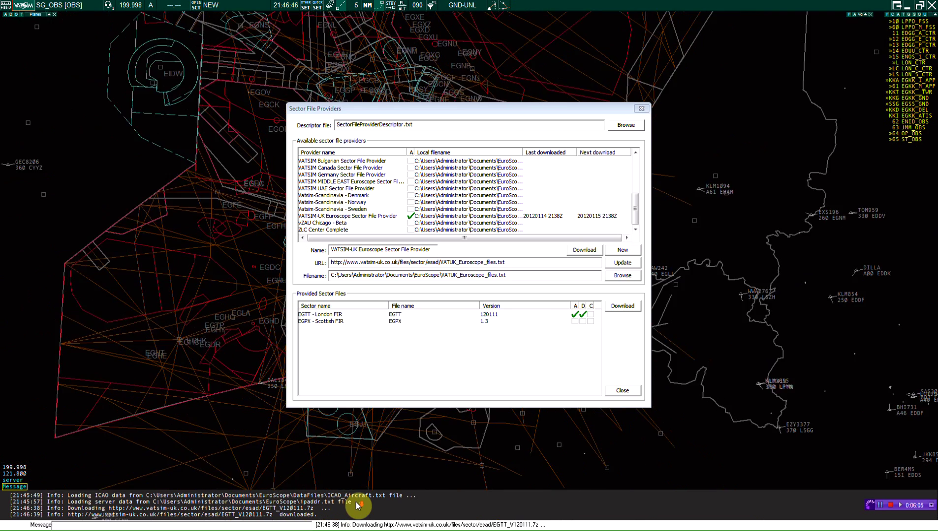
Step: Close the providers window and open the display file picker in the EuroScope folder
{"action": "left_click", "coordinate": [641, 109]}
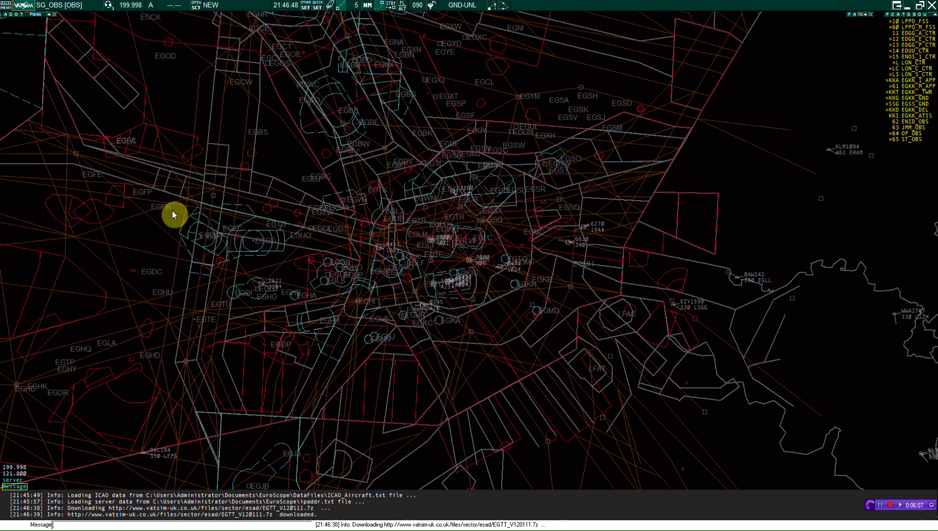
{"action": "left_click", "coordinate": [197, 5]}
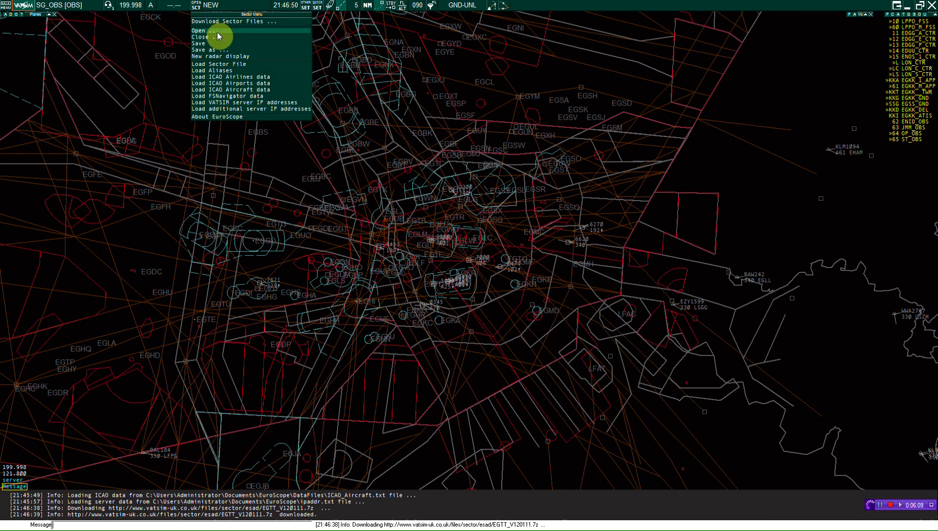
{"action": "left_click", "coordinate": [219, 39]}
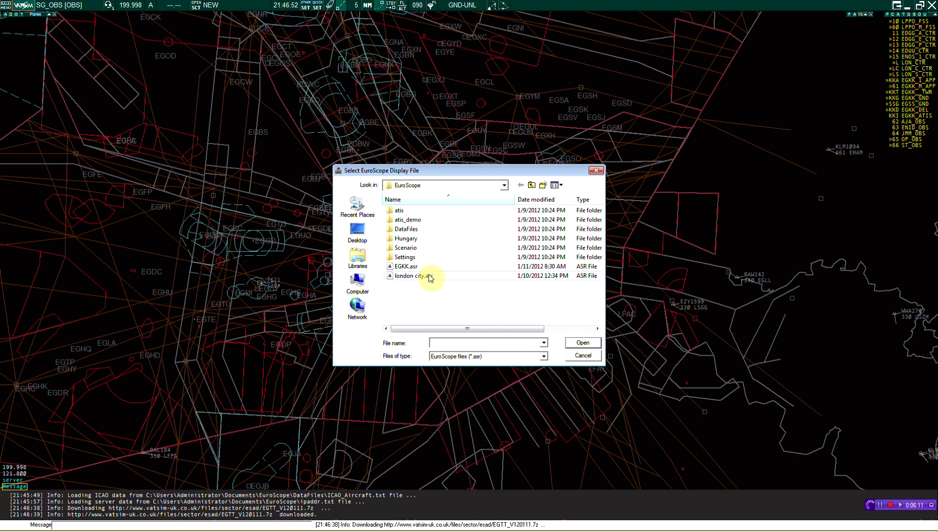
{"action": "left_click", "coordinate": [532, 185]}
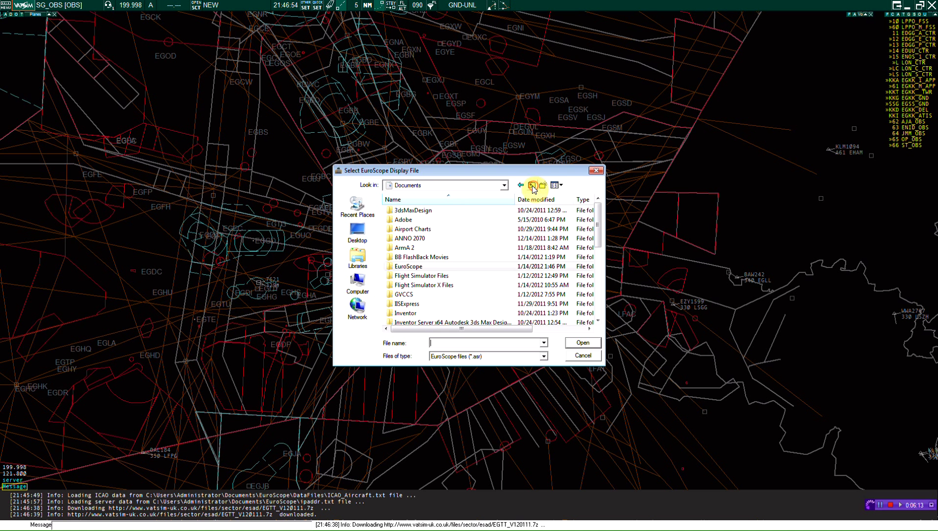
{"action": "double_click", "coordinate": [416, 268]}
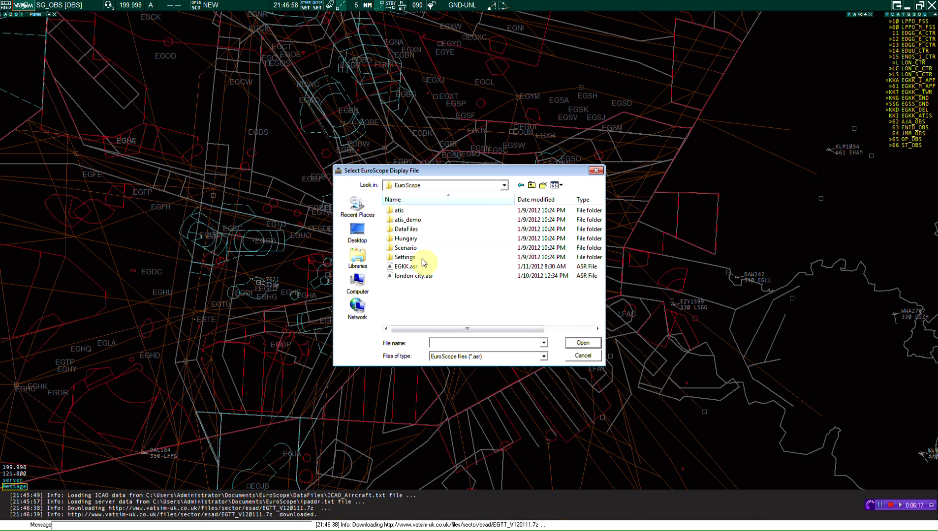
Step: Browse the DataFiles and Settings folders, returning to EGKK.asr in the EuroScope folder
{"action": "double_click", "coordinate": [412, 229]}
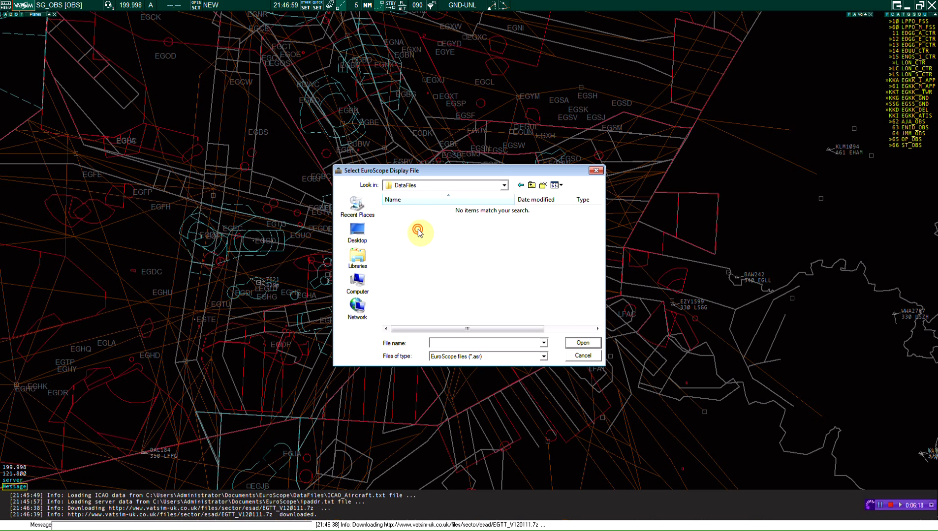
{"action": "left_click", "coordinate": [524, 187]}
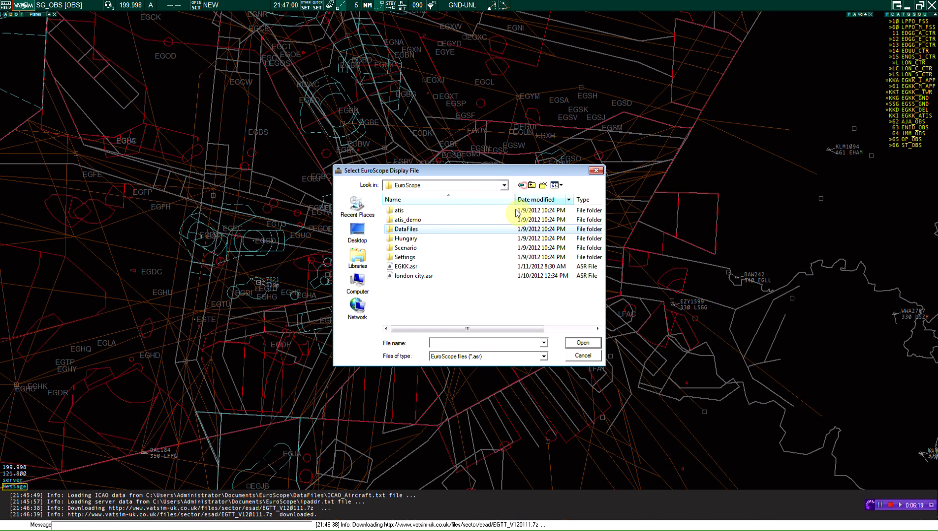
{"action": "double_click", "coordinate": [423, 257]}
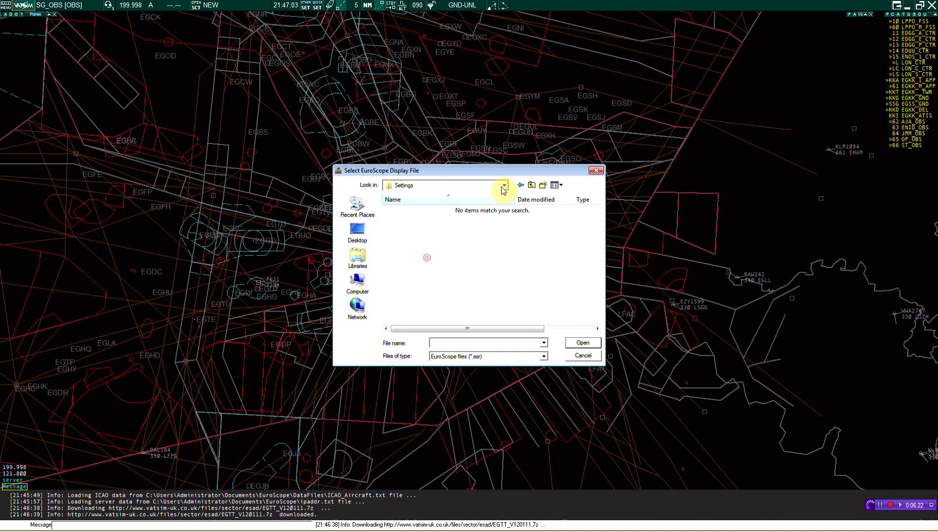
{"action": "left_click", "coordinate": [530, 185]}
{"action": "left_click", "coordinate": [421, 268]}
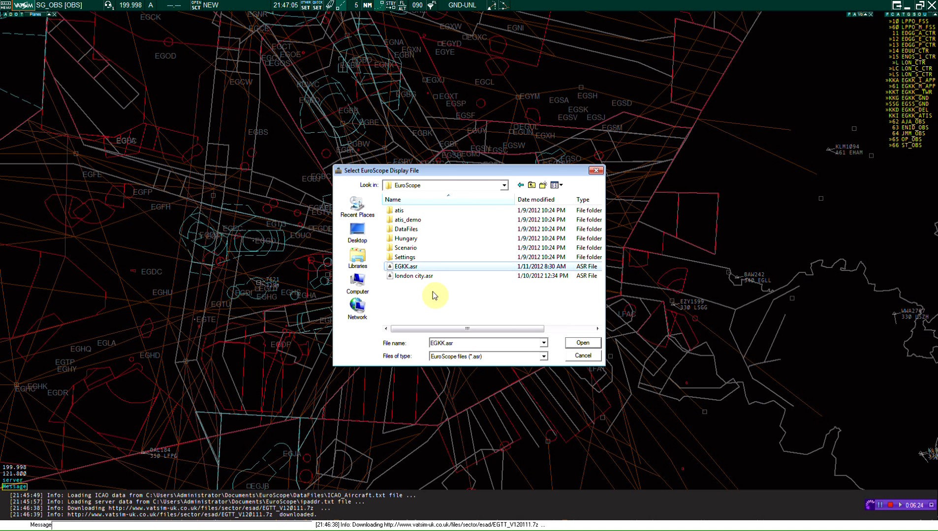
Step: Check the Scenario and Documents folders, then close the picker and minimise EuroScope
{"action": "double_click", "coordinate": [410, 248]}
{"action": "left_click", "coordinate": [531, 185]}
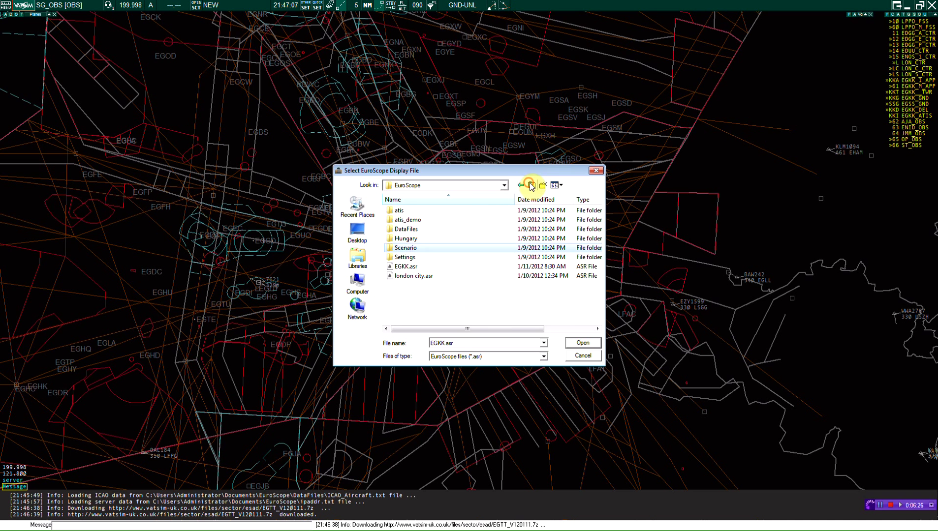
{"action": "left_click", "coordinate": [531, 185]}
{"action": "scroll", "coordinate": [411, 290], "scroll_direction": "down", "scroll_amount": 5}
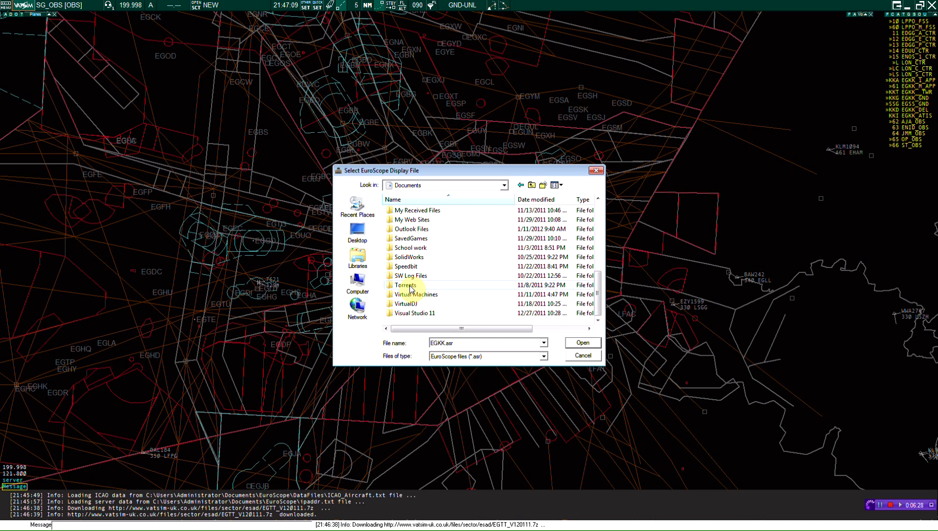
{"action": "scroll", "coordinate": [411, 289], "scroll_direction": "up", "scroll_amount": 4}
{"action": "double_click", "coordinate": [408, 239]}
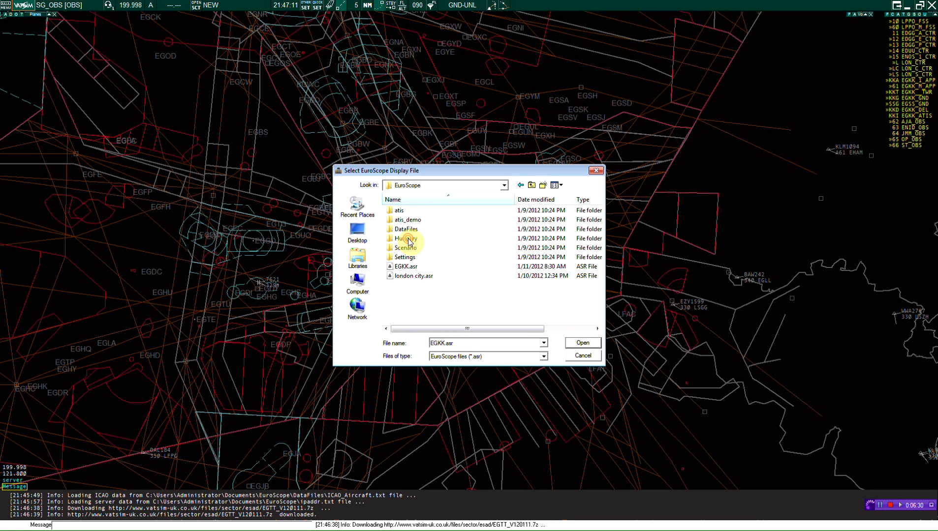
{"action": "left_click", "coordinate": [601, 171]}
{"action": "left_click", "coordinate": [908, 6]}
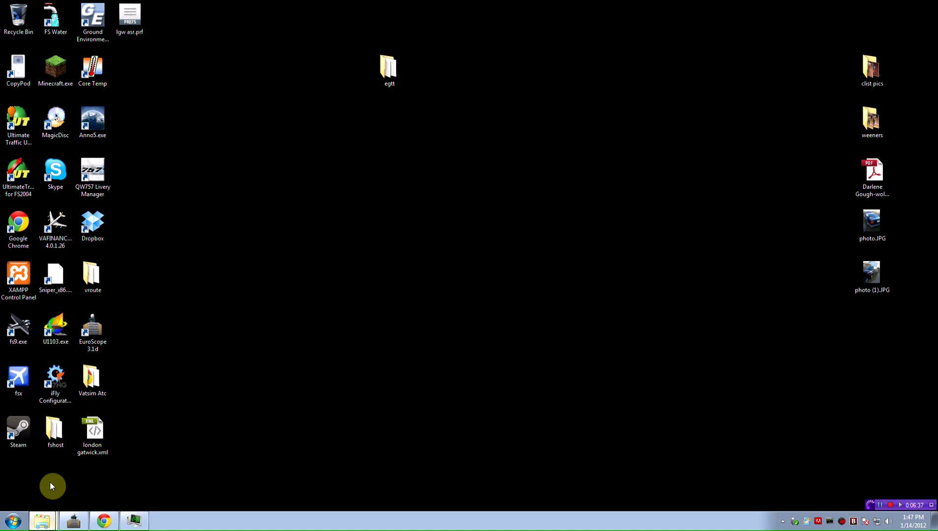
Step: Open the Vatsim Atc sector files folder and the desktop egtt folder to inspect EGTT.sct
{"action": "left_click", "coordinate": [43, 521]}
{"action": "double_click", "coordinate": [315, 212]}
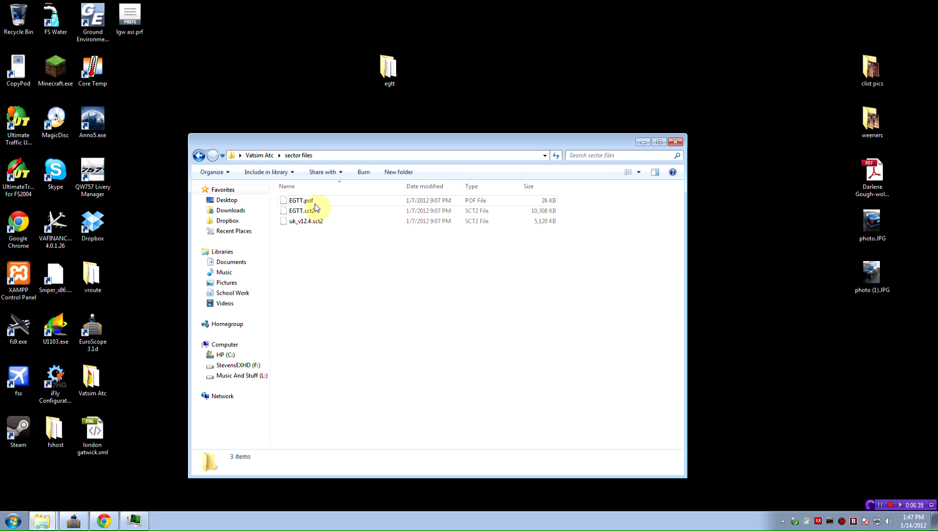
{"action": "double_click", "coordinate": [386, 76]}
{"action": "left_click", "coordinate": [350, 99]}
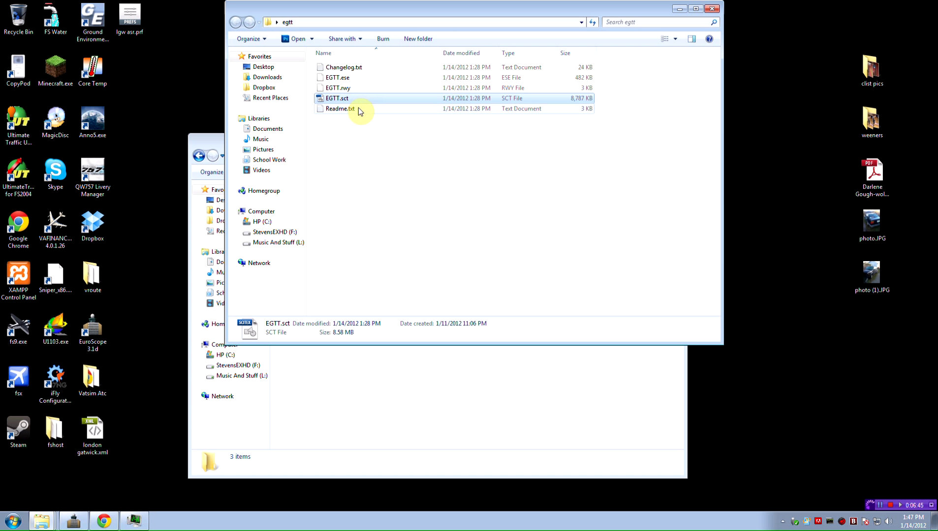
Step: Revisit the sector files folder, close it, and return to the EuroScope radar
{"action": "left_click", "coordinate": [217, 151]}
{"action": "left_click", "coordinate": [199, 154]}
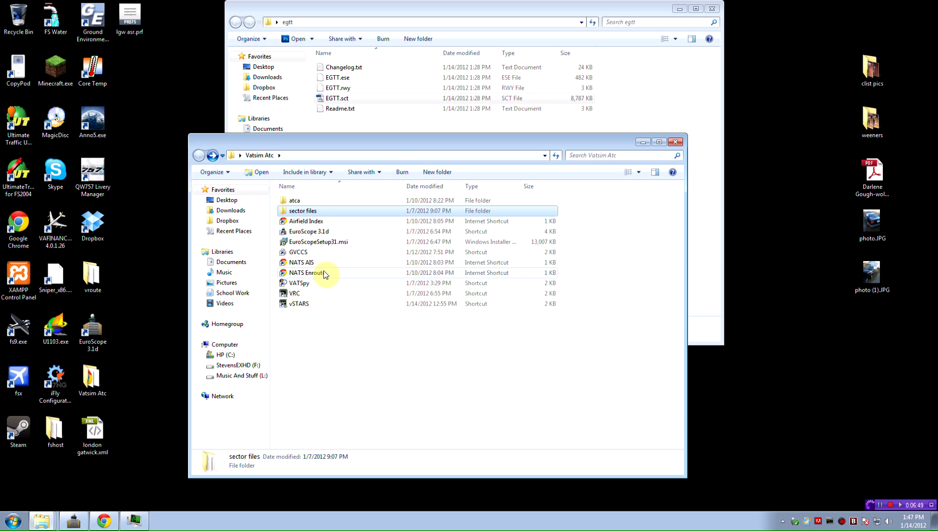
{"action": "double_click", "coordinate": [310, 212]}
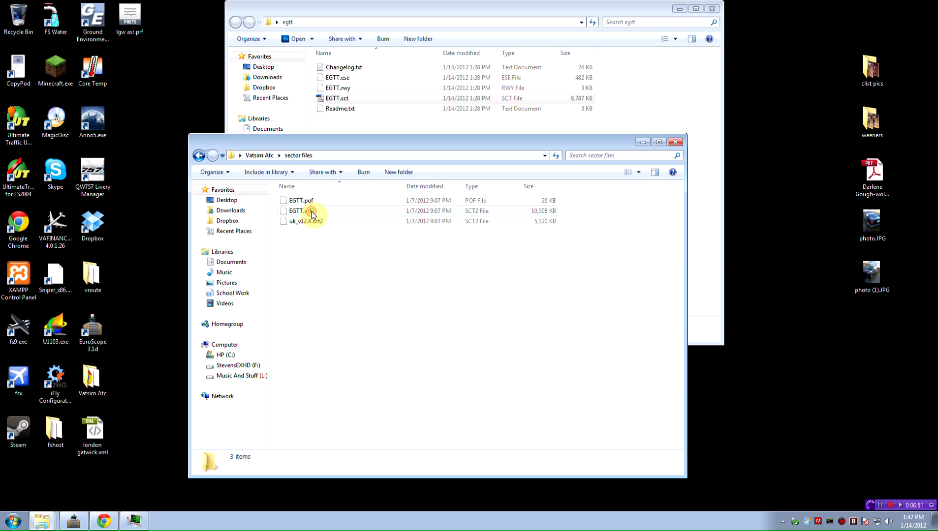
{"action": "left_click", "coordinate": [643, 142]}
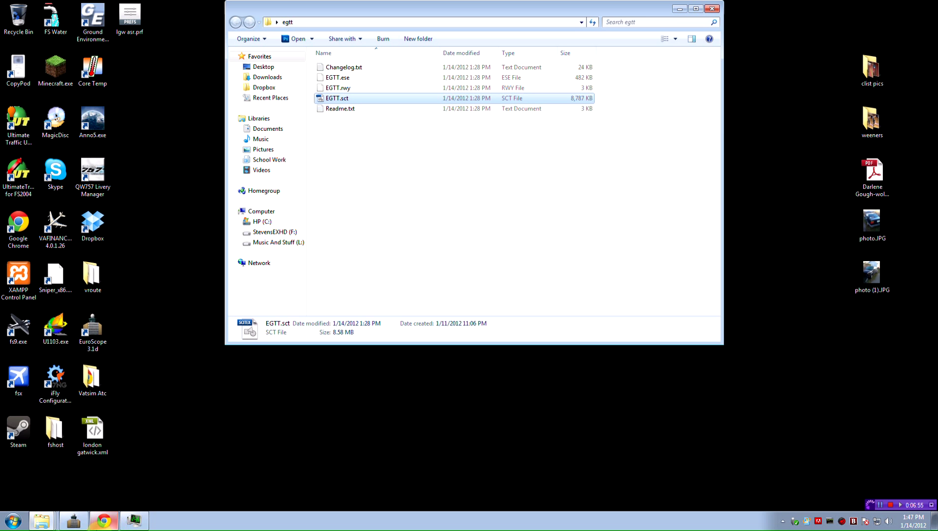
{"action": "left_click", "coordinate": [73, 521]}
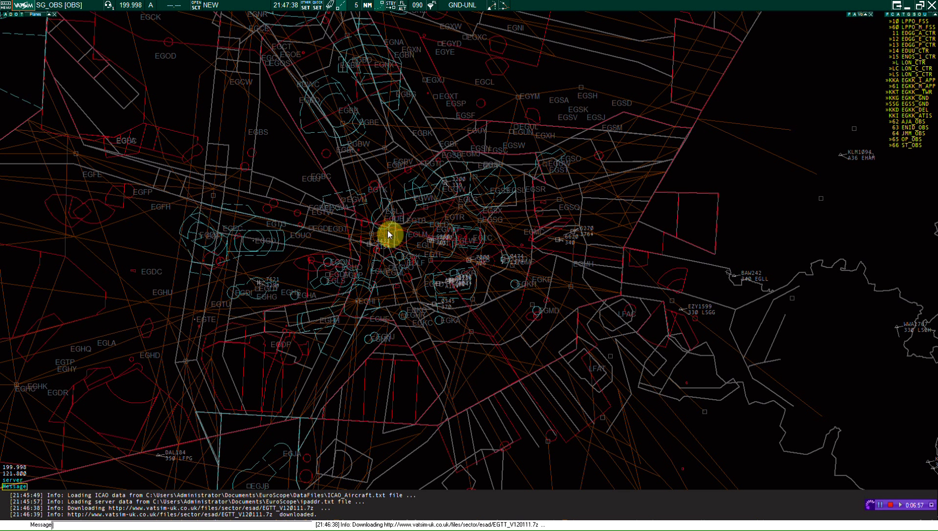
Step: Load the EGKK.asr display file from the sector file menu
{"action": "left_click", "coordinate": [306, 6]}
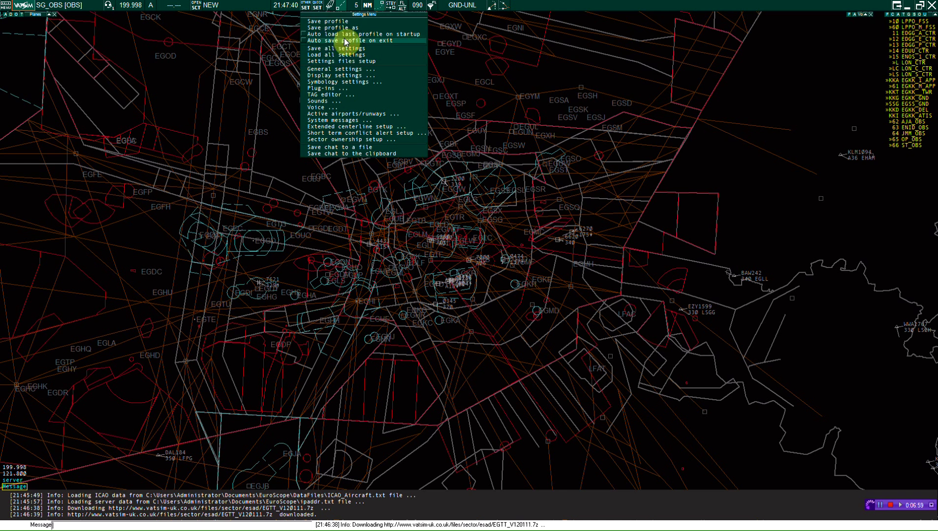
{"action": "left_click", "coordinate": [308, 6]}
{"action": "left_click", "coordinate": [306, 6]}
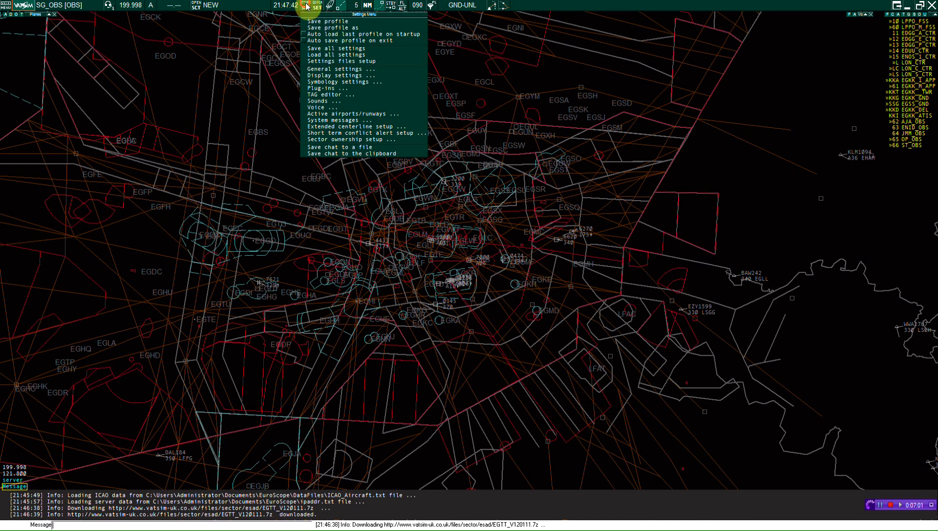
{"action": "left_click", "coordinate": [188, 6]}
{"action": "left_click", "coordinate": [230, 32]}
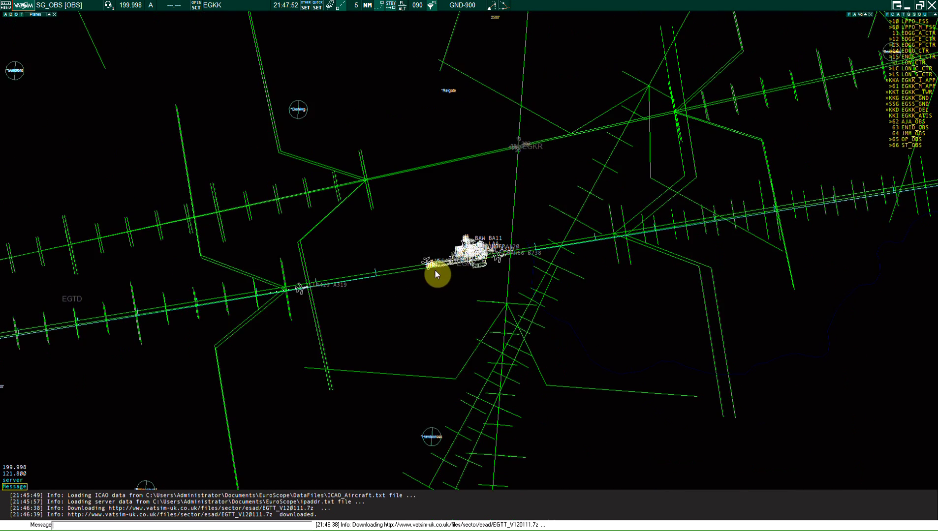
{"action": "scroll", "coordinate": [384, 277], "scroll_direction": "up", "scroll_amount": 2}
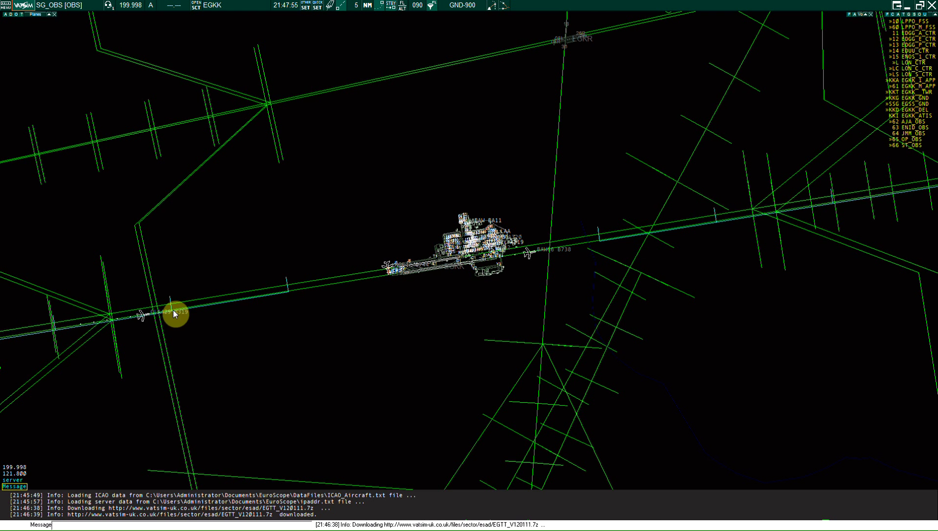
Step: Zoom in on EGKK and pan so its runway, taxiways and stands fill the view
{"action": "scroll", "coordinate": [557, 266], "scroll_direction": "up", "scroll_amount": 3}
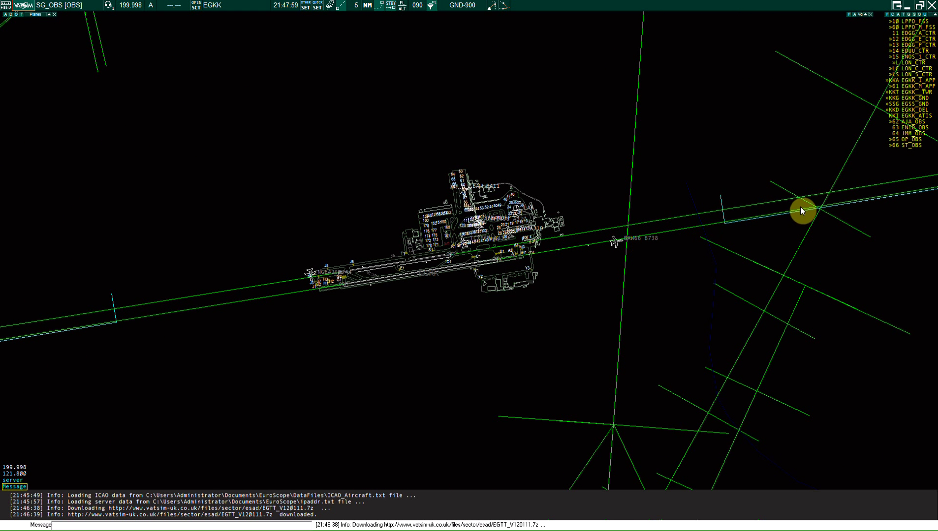
{"action": "scroll", "coordinate": [379, 299], "scroll_direction": "up", "scroll_amount": 4}
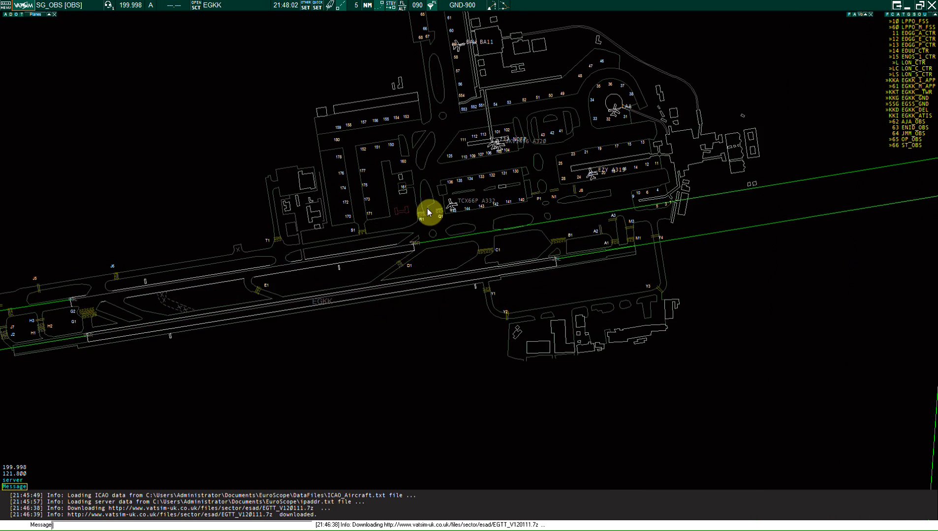
{"action": "left_click_drag", "start_coordinate": [395, 325], "coordinate": [440, 249]}
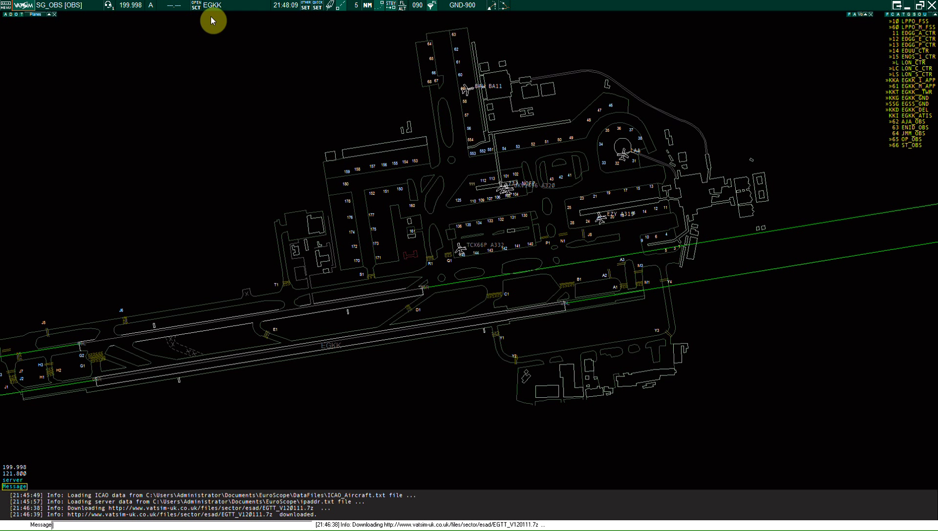
Step: Start saving the profile under a new name, cancel it, and reopen the settings menu
{"action": "left_click", "coordinate": [200, 6]}
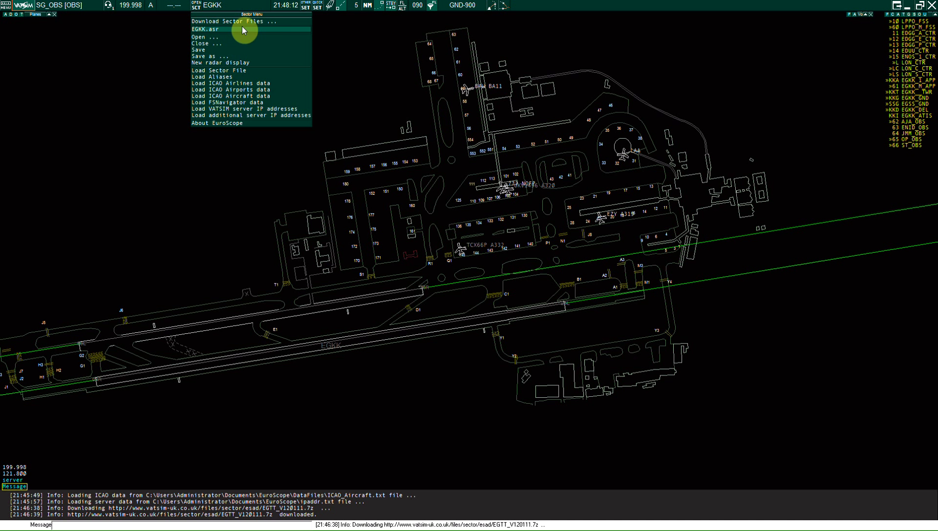
{"action": "left_click", "coordinate": [307, 8]}
{"action": "left_click", "coordinate": [306, 8]}
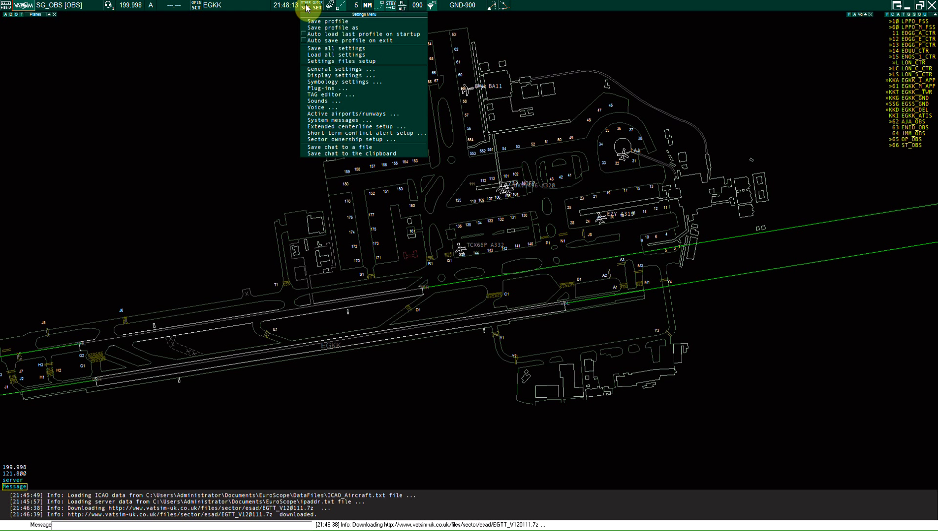
{"action": "left_click", "coordinate": [314, 28]}
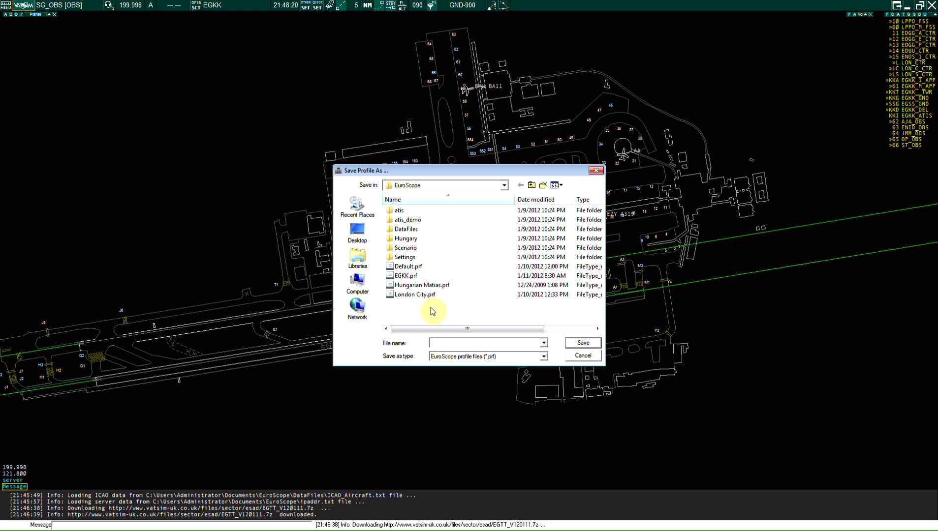
{"action": "left_click", "coordinate": [456, 342]}
{"action": "key", "text": "Return"}
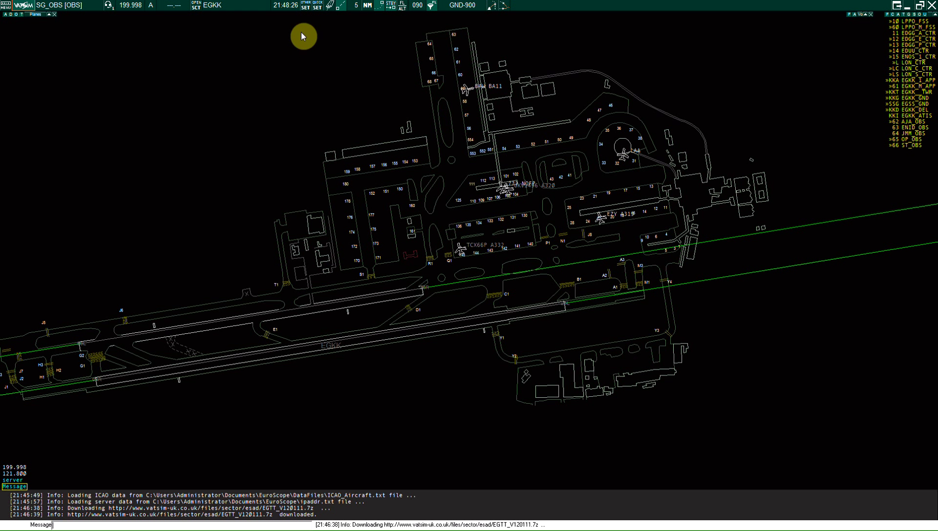
{"action": "left_click", "coordinate": [305, 6]}
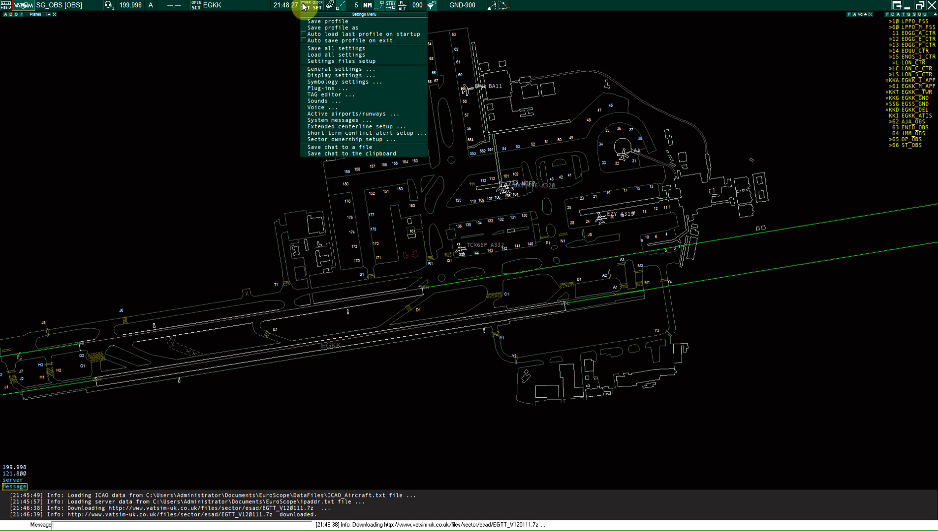
Step: Turn on Airports display; keep history dots 5, 90000 ft upper limit, 5-mile leader lines
{"action": "left_click", "coordinate": [337, 75]}
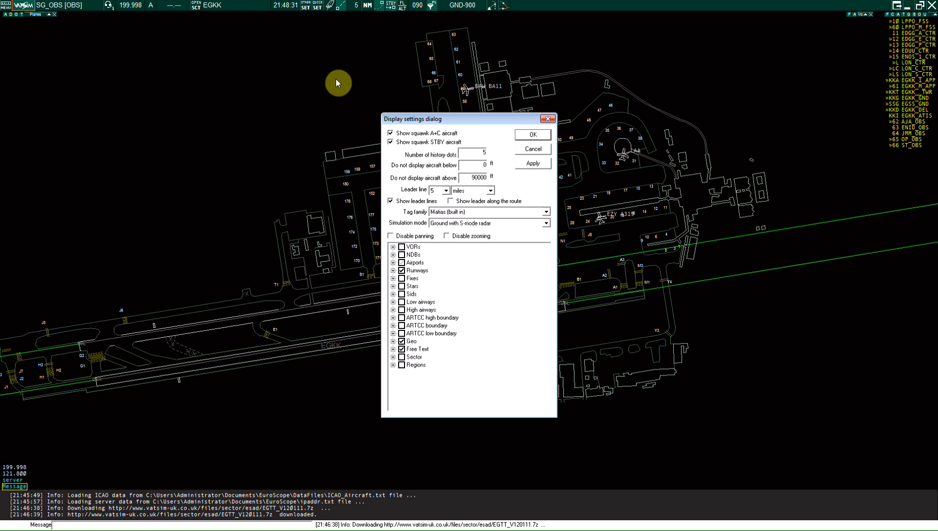
{"action": "left_click", "coordinate": [402, 263]}
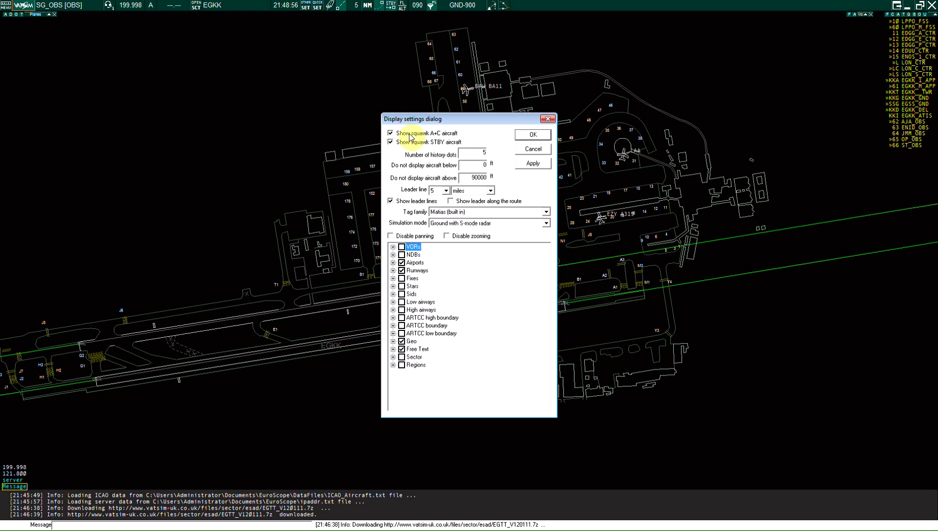
{"action": "left_click", "coordinate": [391, 142]}
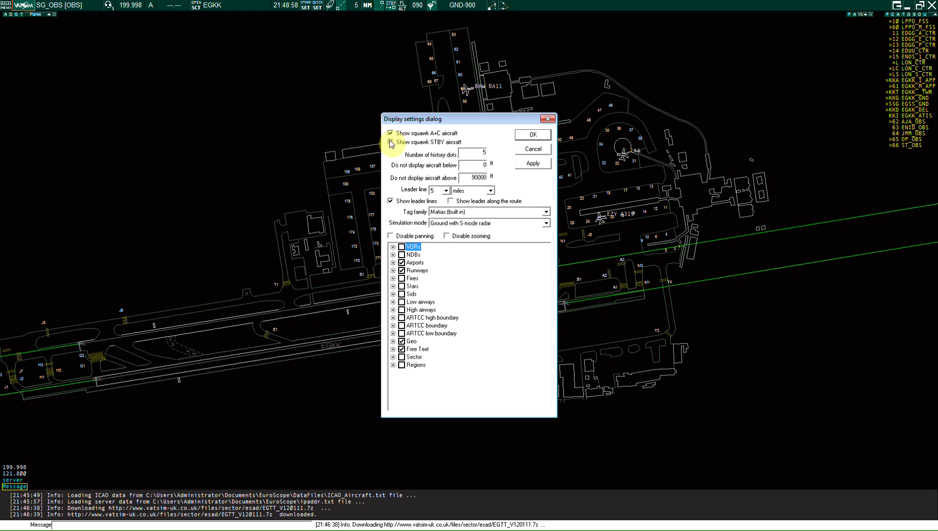
{"action": "left_click", "coordinate": [391, 143]}
{"action": "left_click_drag", "start_coordinate": [472, 155], "coordinate": [494, 155]}
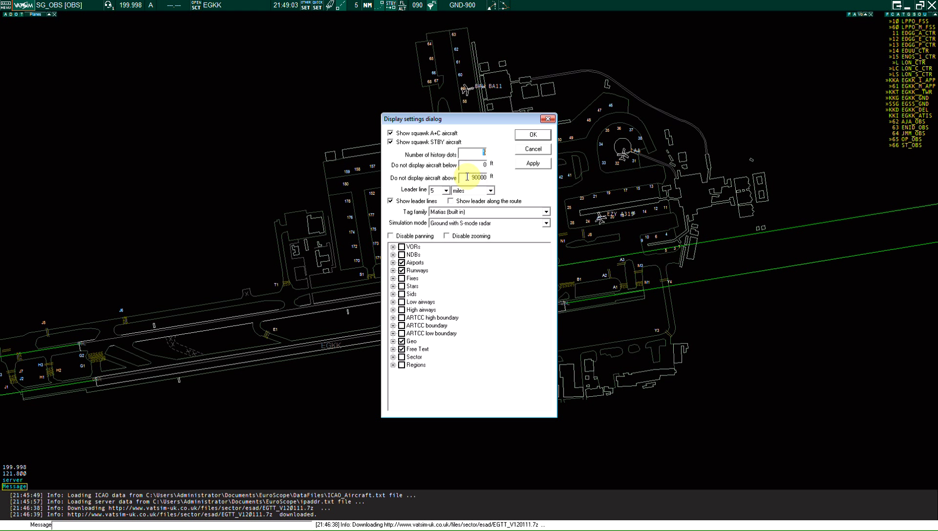
{"action": "left_click_drag", "start_coordinate": [458, 181], "coordinate": [534, 175]}
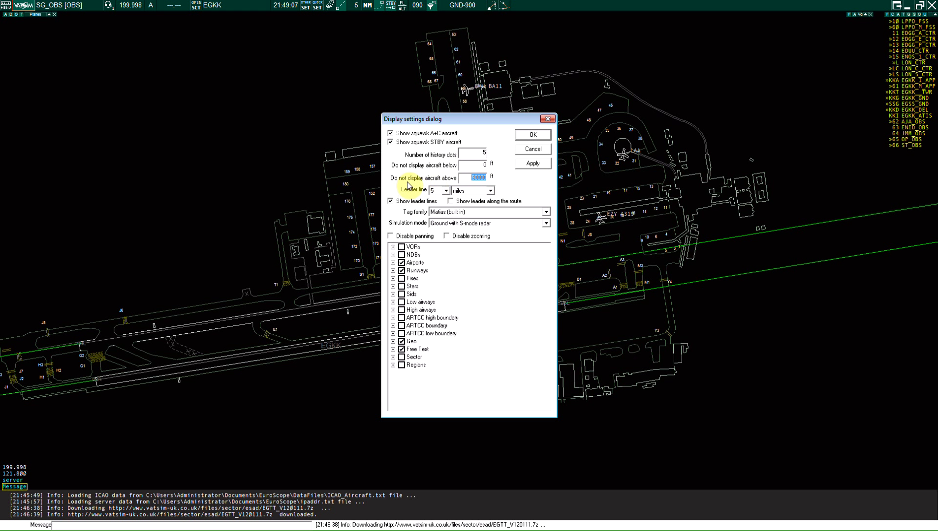
{"action": "left_click", "coordinate": [447, 191]}
{"action": "left_click", "coordinate": [449, 197]}
{"action": "left_click", "coordinate": [487, 191]}
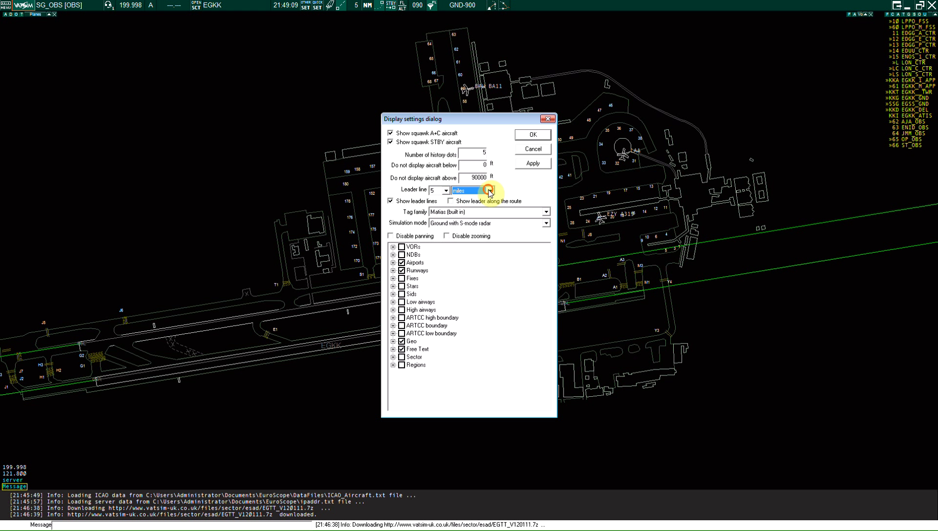
{"action": "left_click", "coordinate": [475, 192]}
{"action": "left_click", "coordinate": [479, 191]}
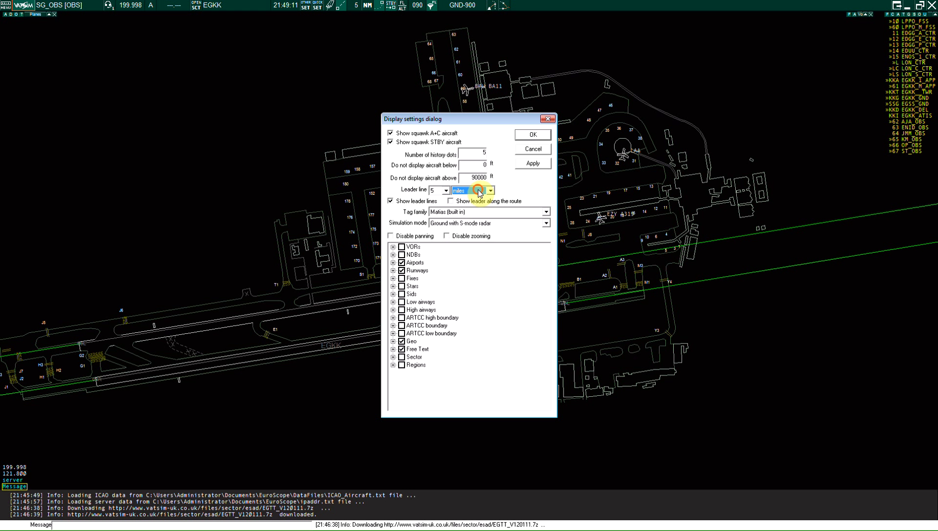
Step: Keep the Matias tag family, try Easy ground then Radar simulation mode, and apply
{"action": "left_click", "coordinate": [471, 212]}
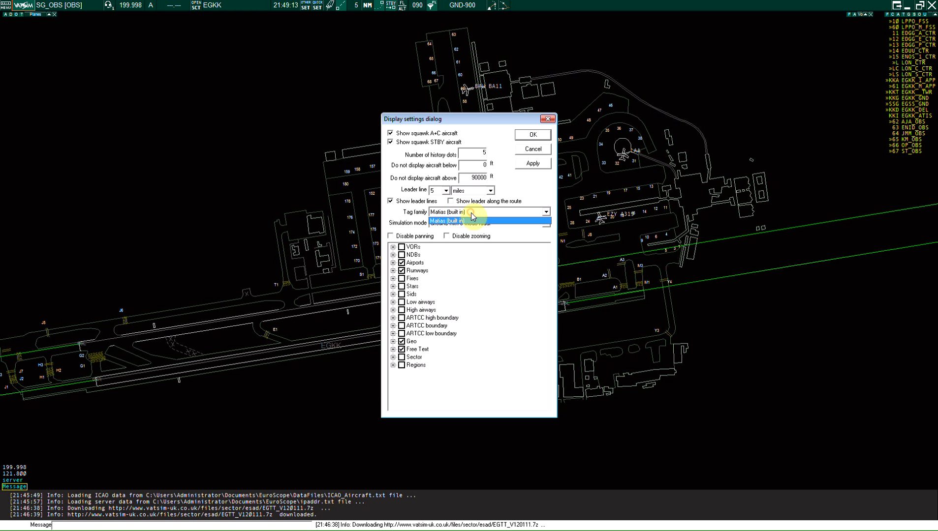
{"action": "left_click", "coordinate": [471, 213]}
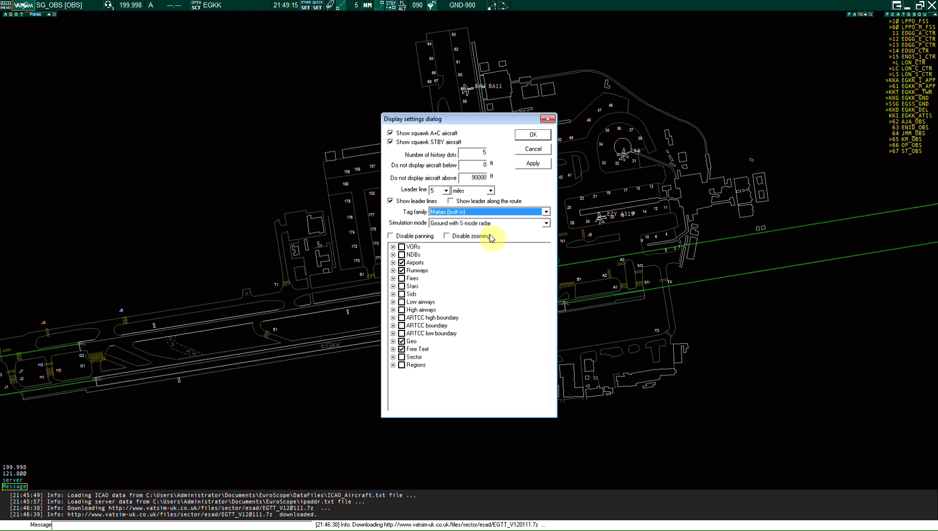
{"action": "left_click", "coordinate": [468, 225]}
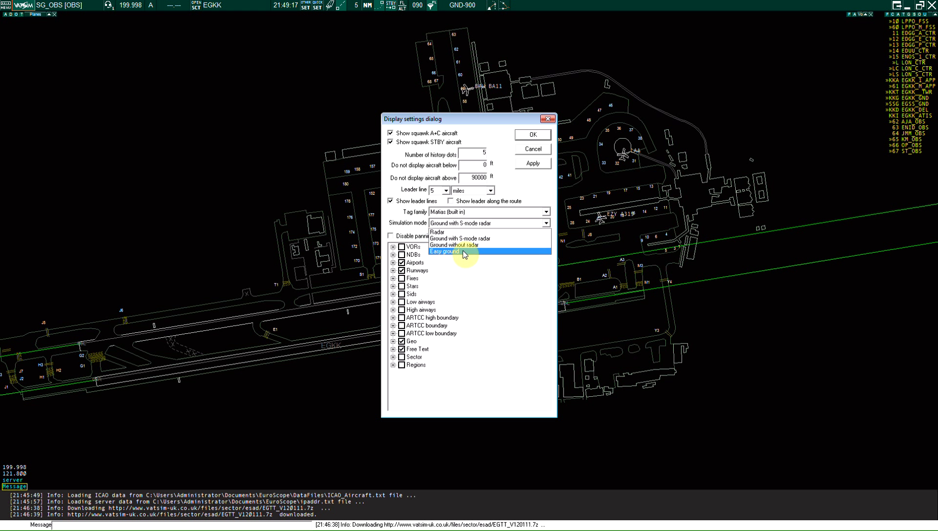
{"action": "left_click", "coordinate": [462, 250]}
{"action": "left_click", "coordinate": [468, 225]}
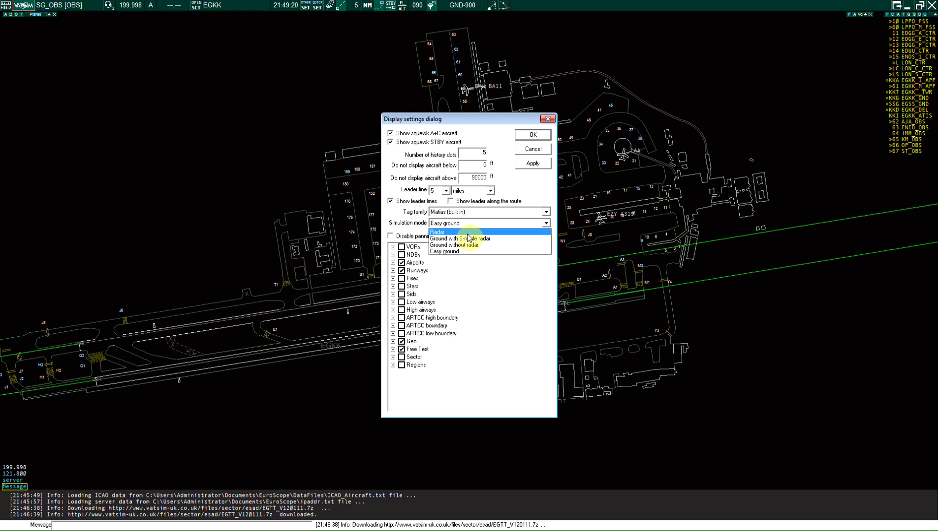
{"action": "left_click", "coordinate": [467, 233]}
{"action": "left_click", "coordinate": [532, 163]}
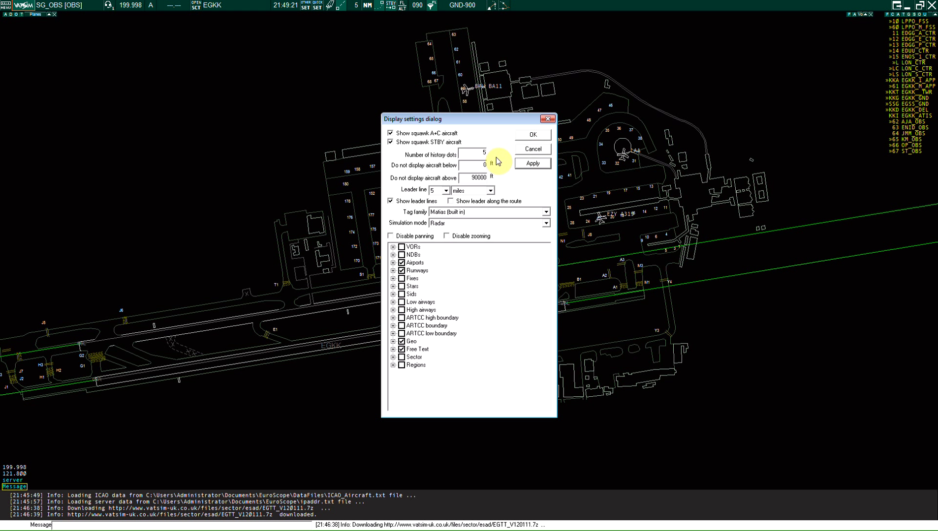
{"action": "left_click", "coordinate": [544, 149]}
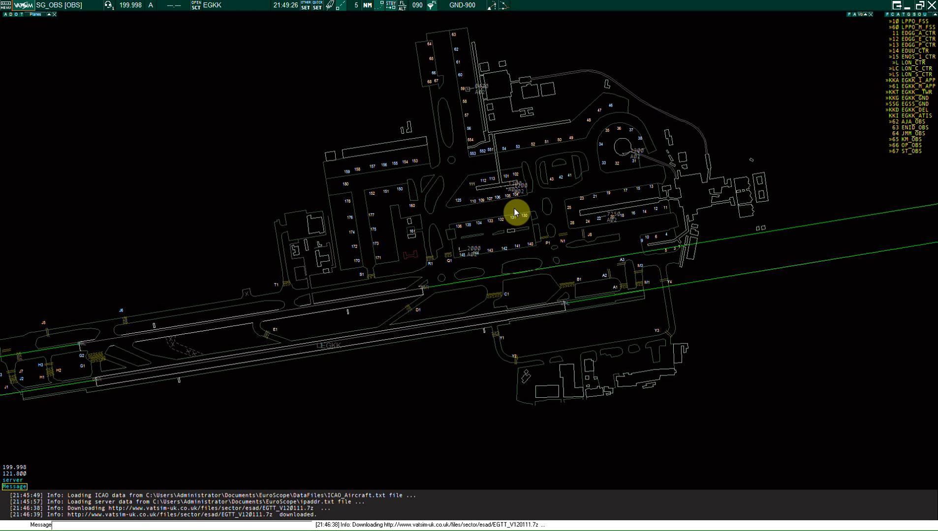
Step: Set the simulation mode to Easy ground and close the display settings
{"action": "left_click", "coordinate": [456, 5]}
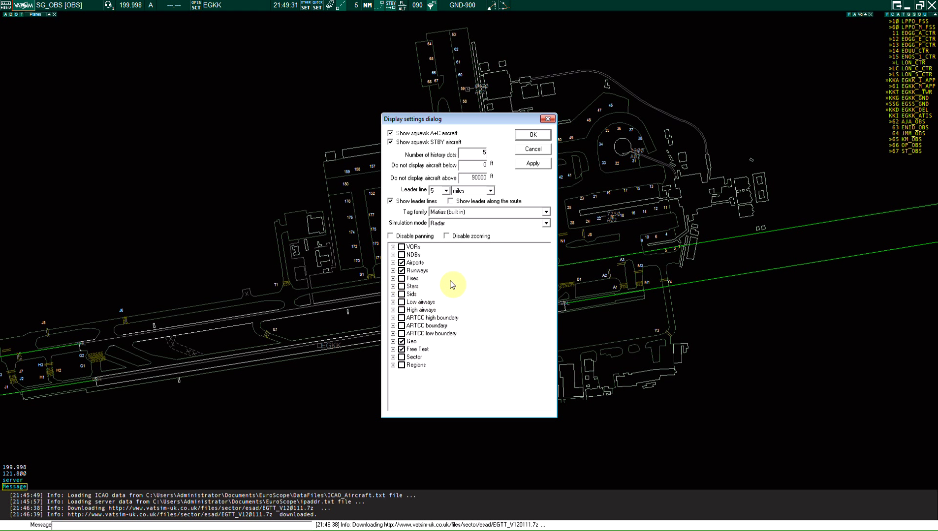
{"action": "left_click", "coordinate": [464, 224]}
{"action": "left_click", "coordinate": [457, 251]}
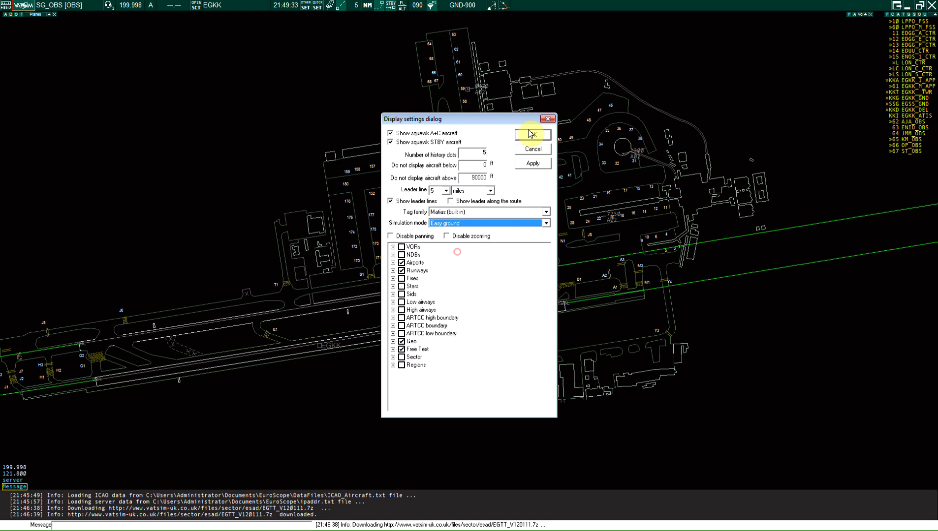
{"action": "left_click", "coordinate": [530, 133]}
{"action": "left_click", "coordinate": [536, 137]}
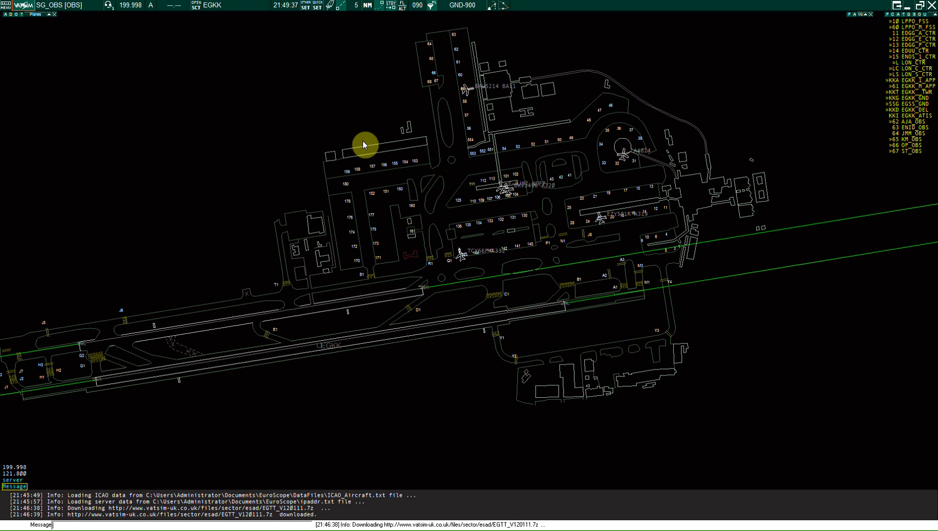
Step: Browse the Ground S mode and Flight plan track tag types in the TAG editor
{"action": "left_click", "coordinate": [310, 6]}
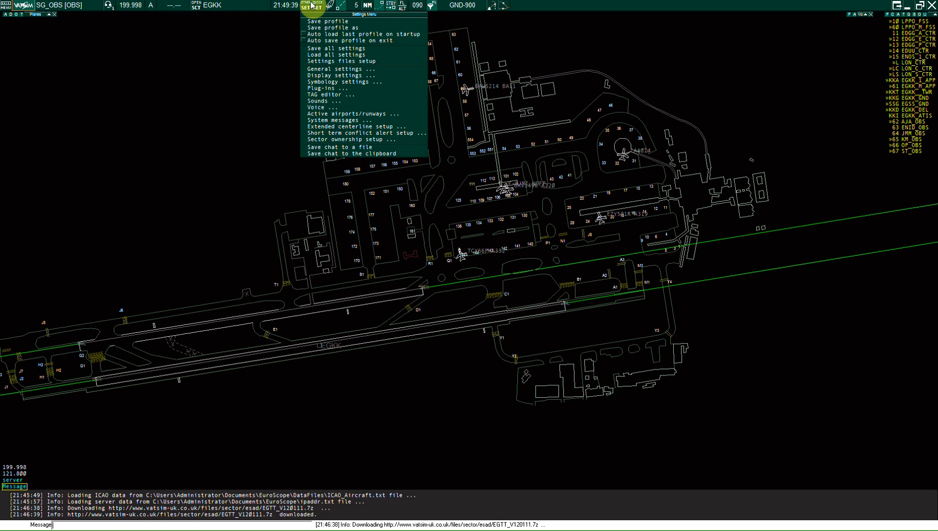
{"action": "left_click", "coordinate": [338, 94]}
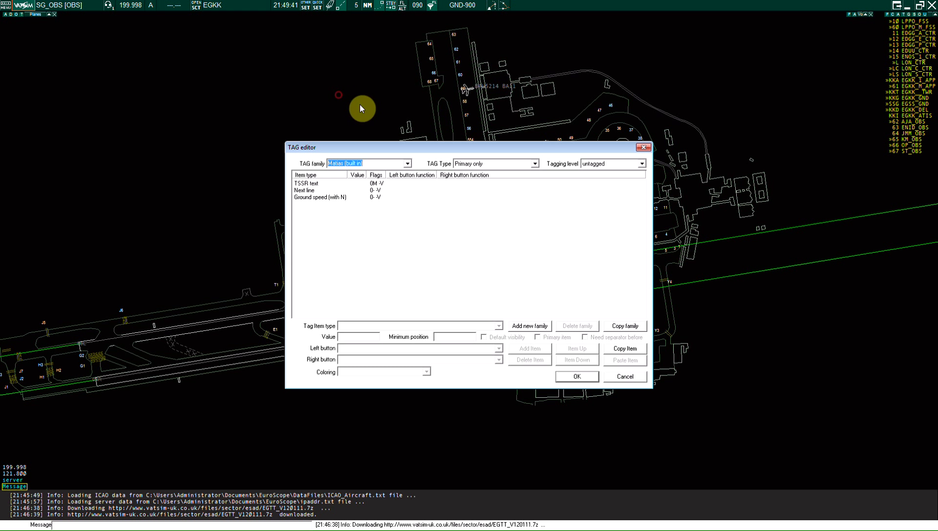
{"action": "left_click", "coordinate": [471, 163]}
{"action": "left_click", "coordinate": [503, 212]}
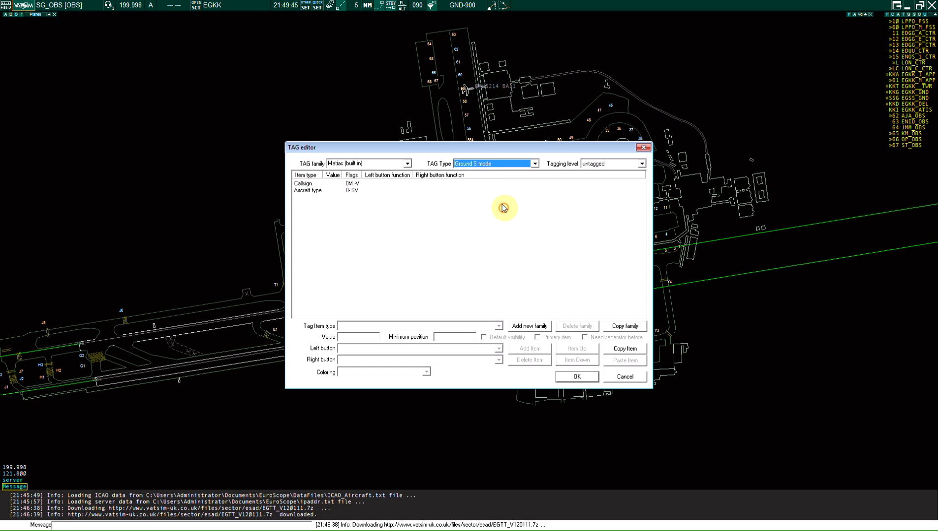
{"action": "left_click", "coordinate": [500, 163]}
{"action": "left_click", "coordinate": [496, 204]}
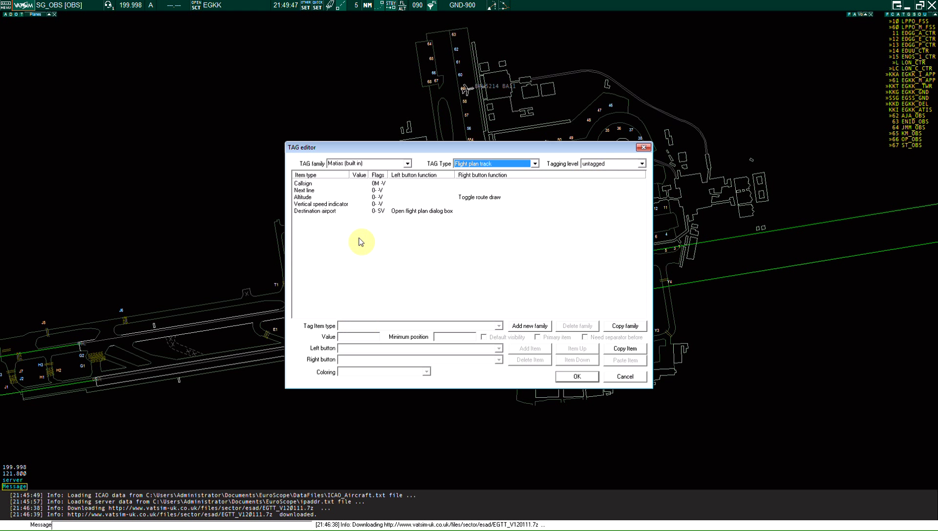
{"action": "left_click", "coordinate": [643, 149]}
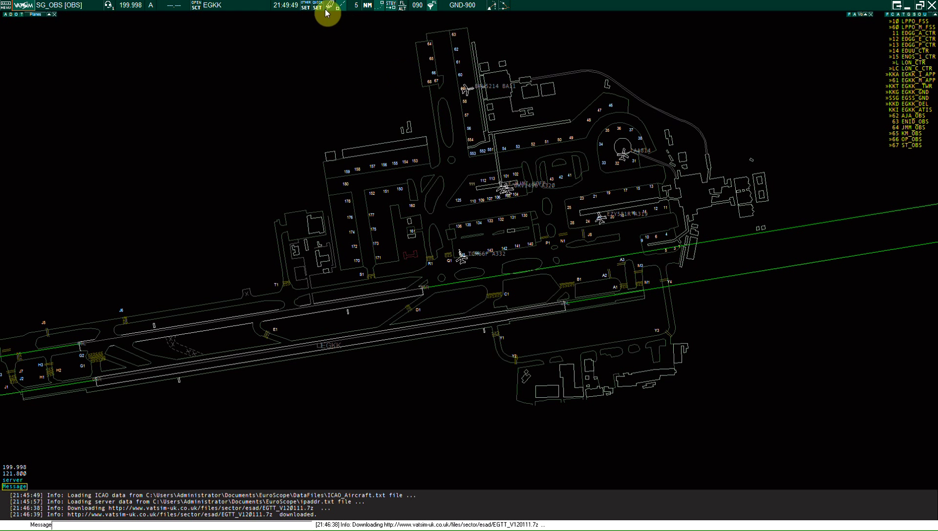
Step: Glance at Symbology and Settings files setup, then open the active airport/runway selector
{"action": "left_click", "coordinate": [309, 8]}
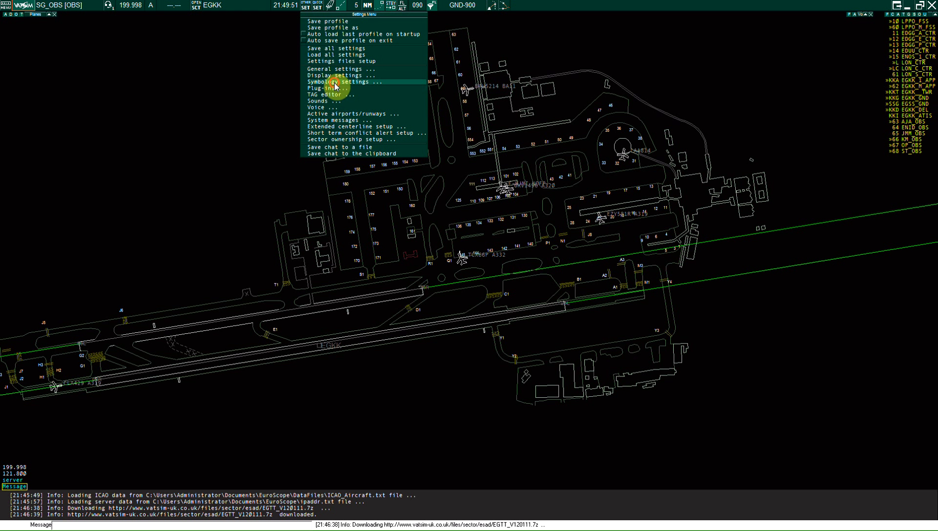
{"action": "left_click", "coordinate": [335, 82]}
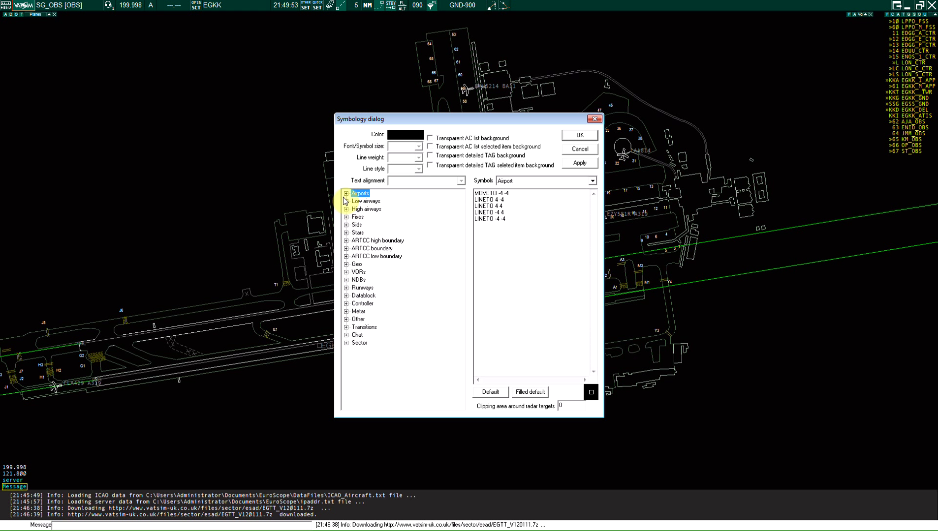
{"action": "left_click", "coordinate": [594, 119]}
{"action": "left_click", "coordinate": [305, 7]}
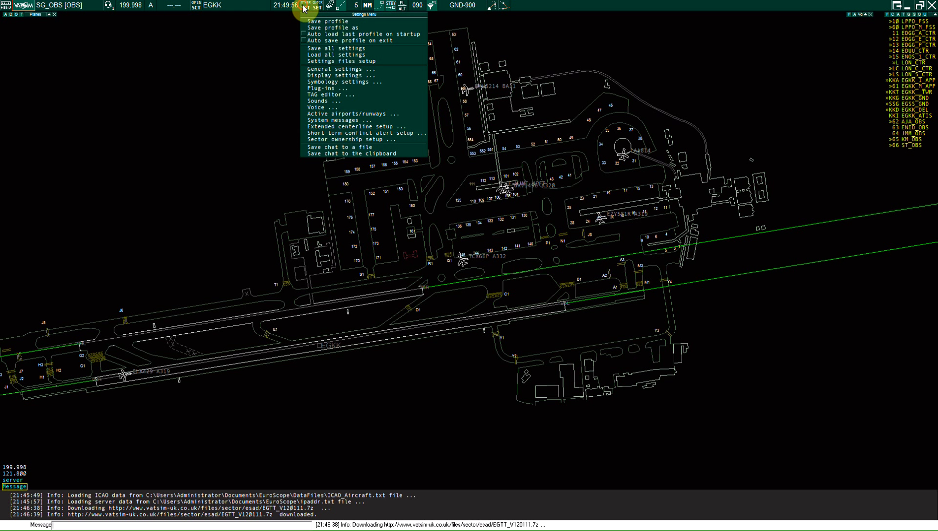
{"action": "left_click", "coordinate": [322, 62]}
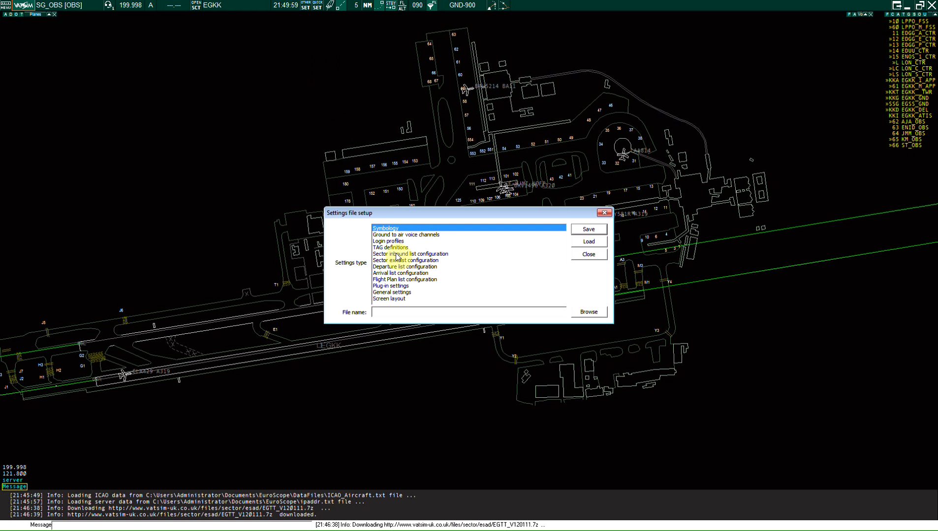
{"action": "left_click", "coordinate": [604, 213]}
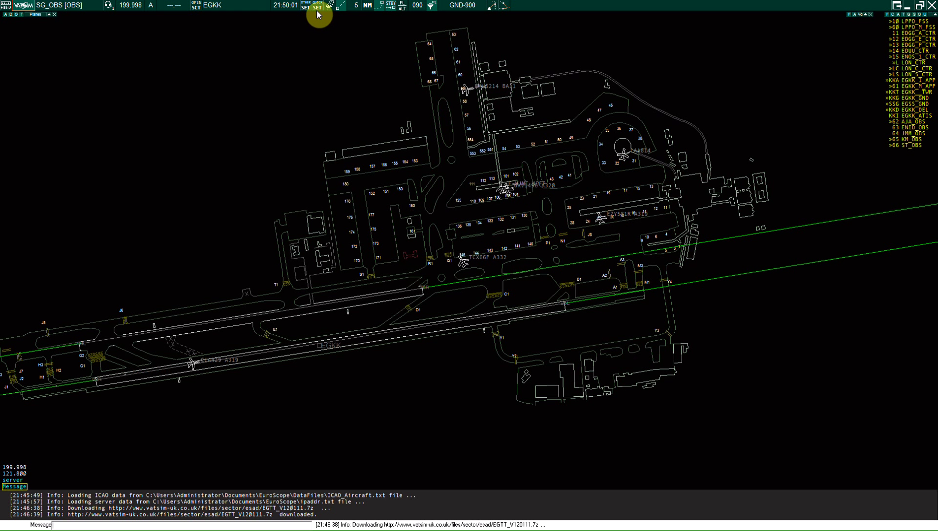
{"action": "left_click", "coordinate": [307, 7]}
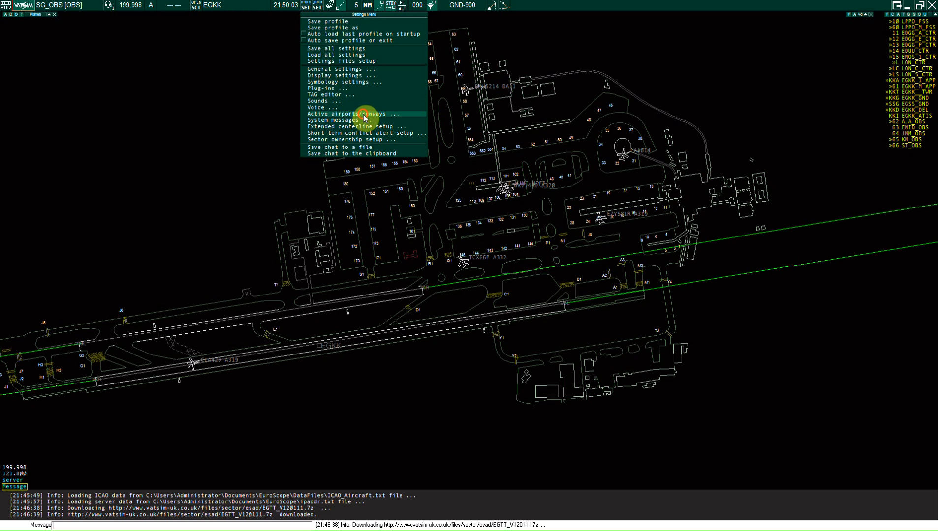
{"action": "left_click", "coordinate": [367, 114]}
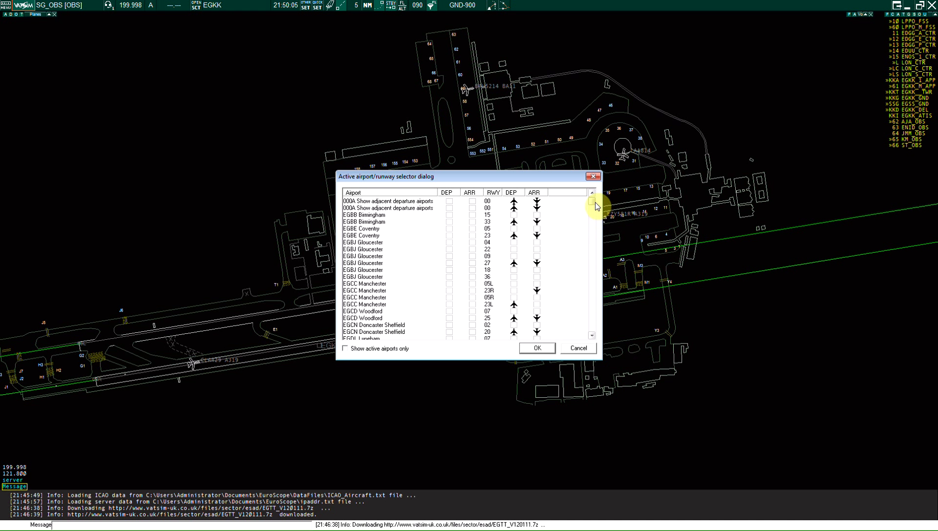
Step: Leave Gatwick 26L as the only active runway, unmarking 08R, and close the selector
{"action": "left_click_drag", "start_coordinate": [595, 203], "coordinate": [597, 224]}
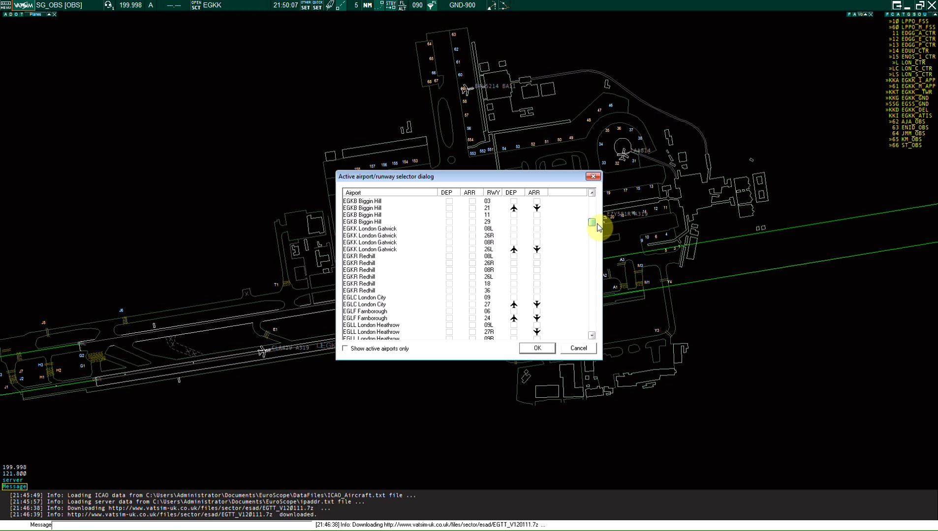
{"action": "left_click", "coordinate": [399, 230]}
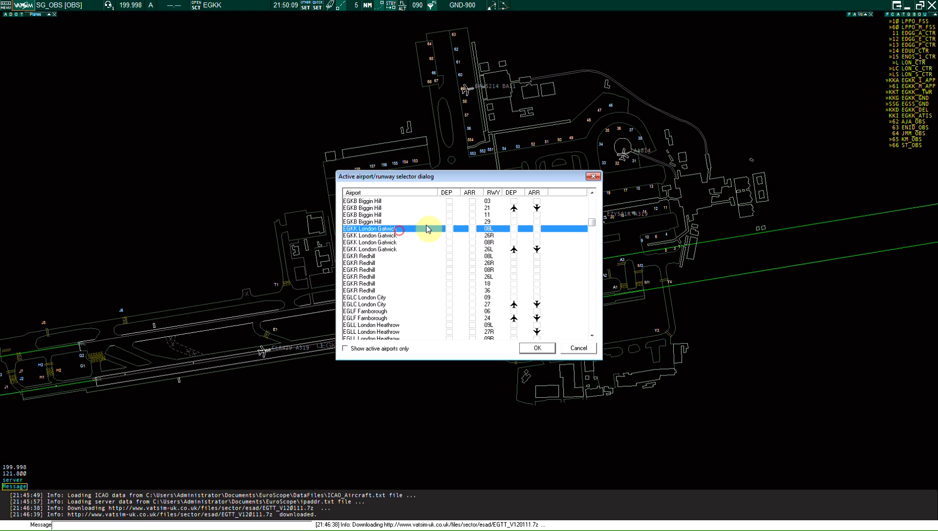
{"action": "left_click", "coordinate": [519, 229]}
{"action": "left_click", "coordinate": [515, 243]}
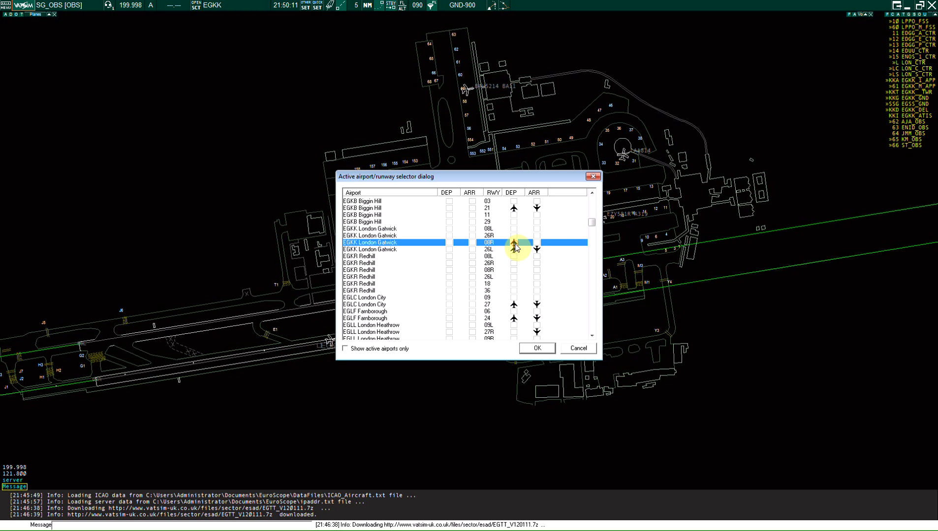
{"action": "left_click", "coordinate": [514, 243]}
{"action": "left_click", "coordinate": [500, 236]}
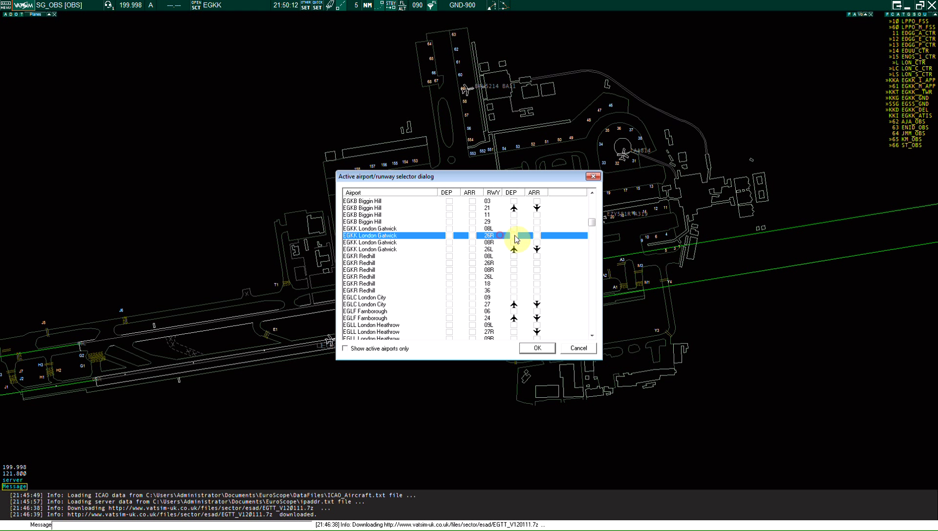
{"action": "left_click", "coordinate": [427, 180]}
{"action": "left_click_drag", "start_coordinate": [733, 232], "coordinate": [626, 193]}
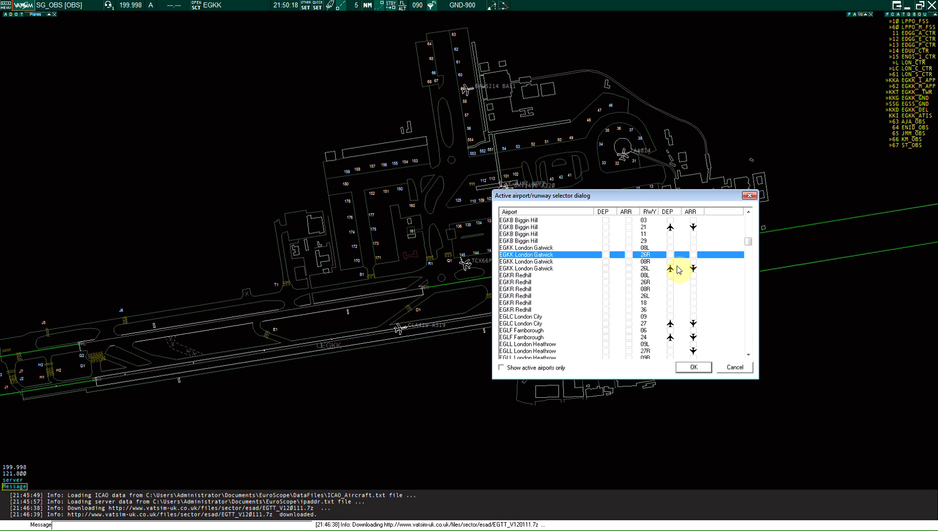
{"action": "left_click", "coordinate": [747, 196]}
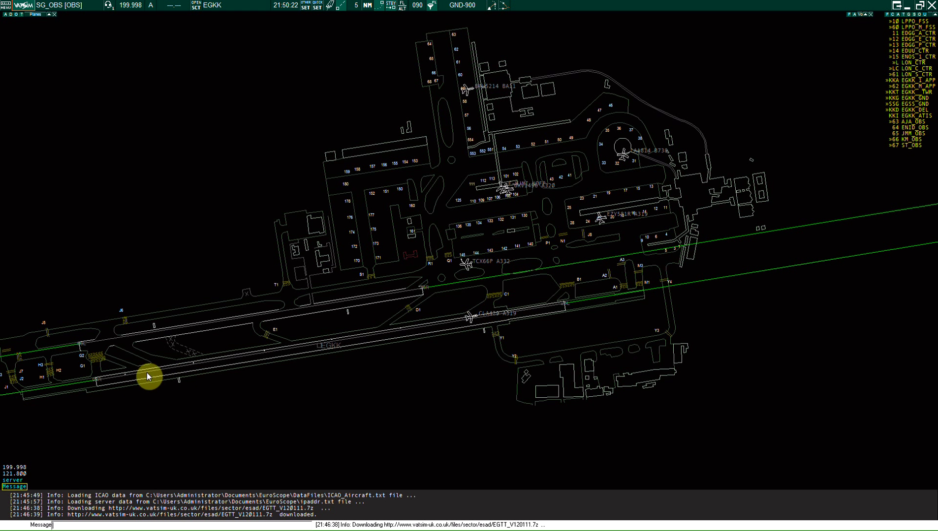
{"action": "left_click", "coordinate": [306, 6]}
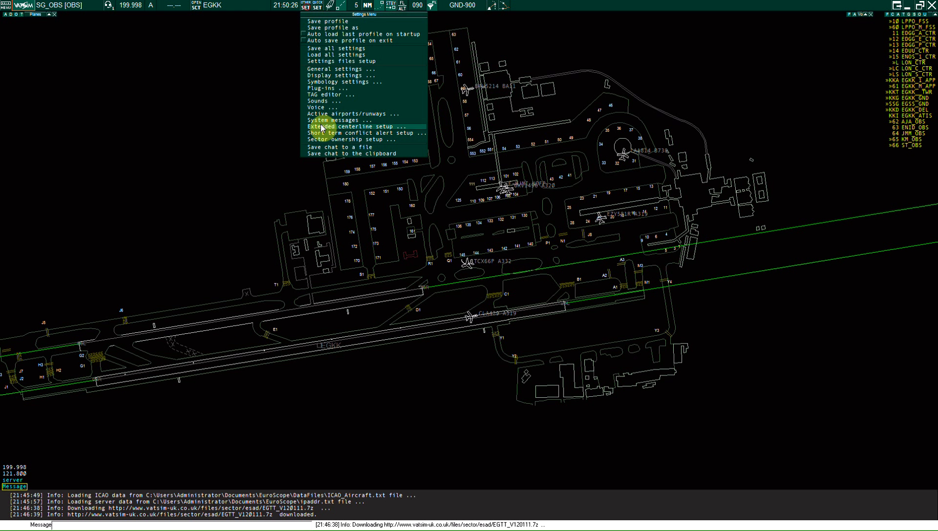
Step: Show server messages on 121.800 and inspect the EGKK_GND controller entry and its menu
{"action": "left_click", "coordinate": [345, 127]}
{"action": "left_click", "coordinate": [11, 481]}
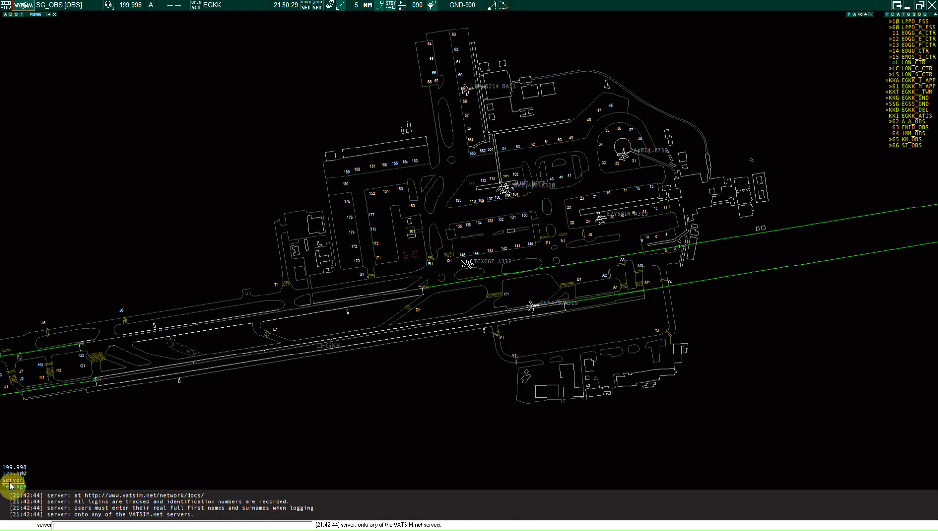
{"action": "left_click", "coordinate": [14, 473]}
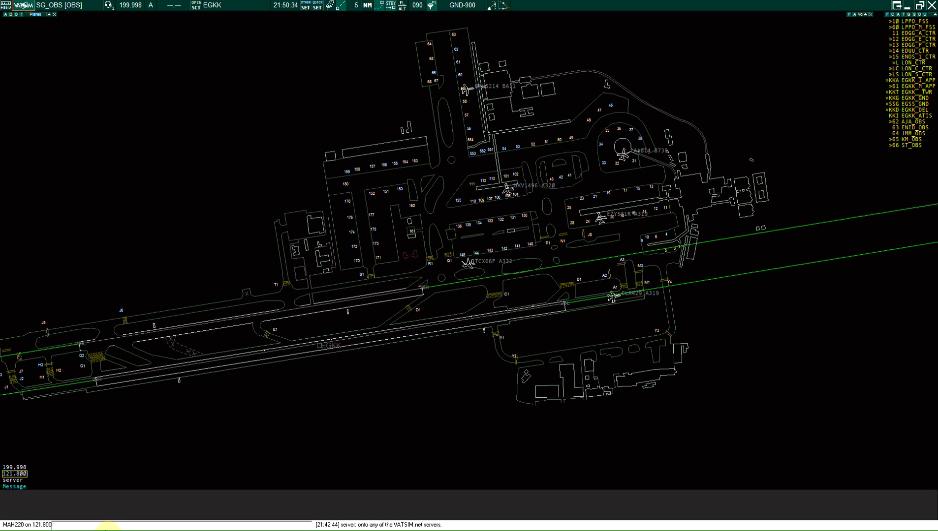
{"action": "left_click", "coordinate": [18, 477]}
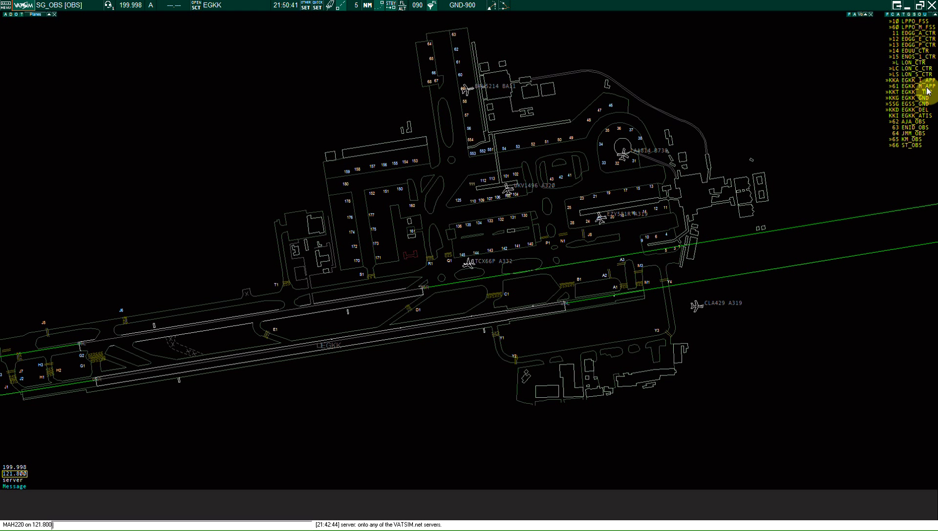
{"action": "left_click", "coordinate": [912, 98]}
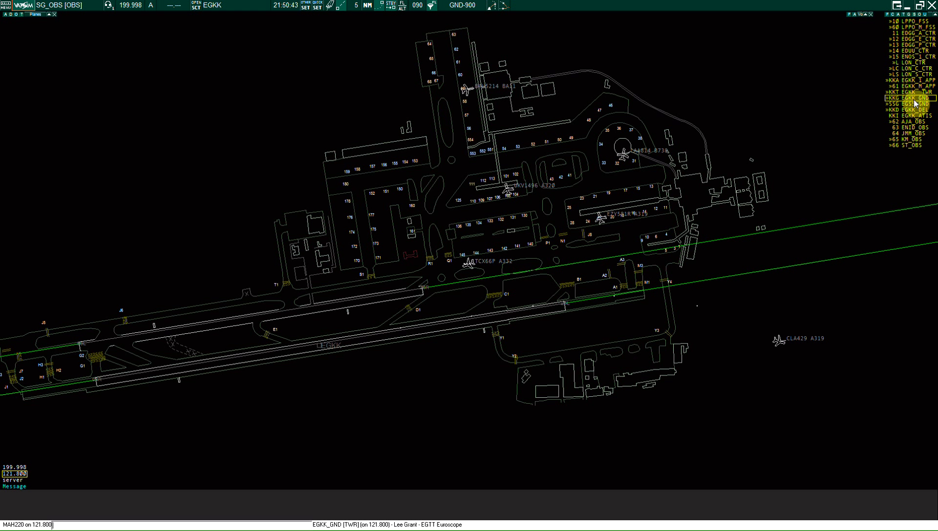
{"action": "right_click", "coordinate": [913, 101]}
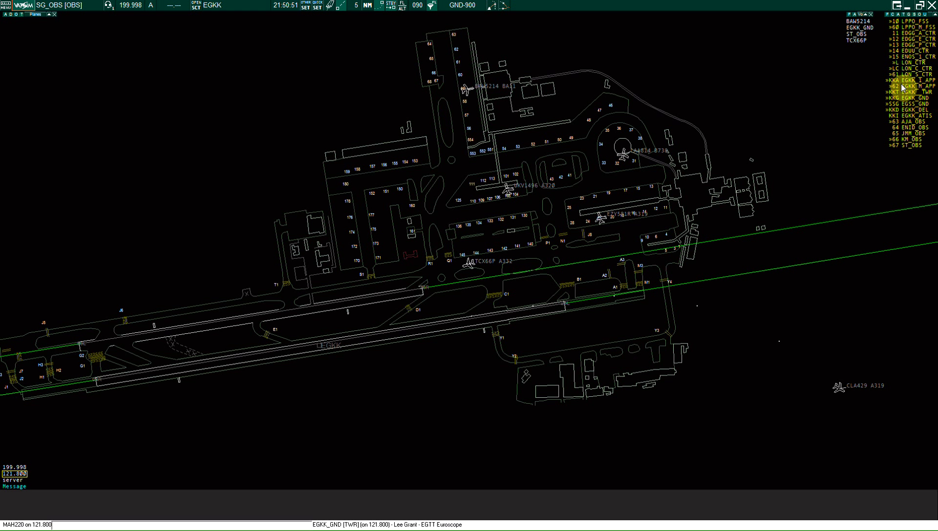
{"action": "left_click", "coordinate": [914, 98]}
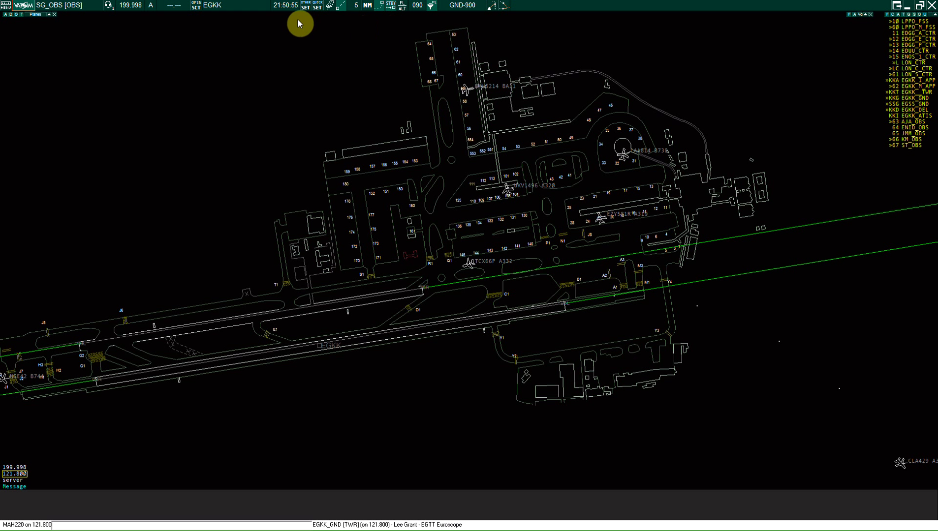
Step: Show the departure list briefly, then add the METAR list to the display
{"action": "left_click", "coordinate": [309, 8]}
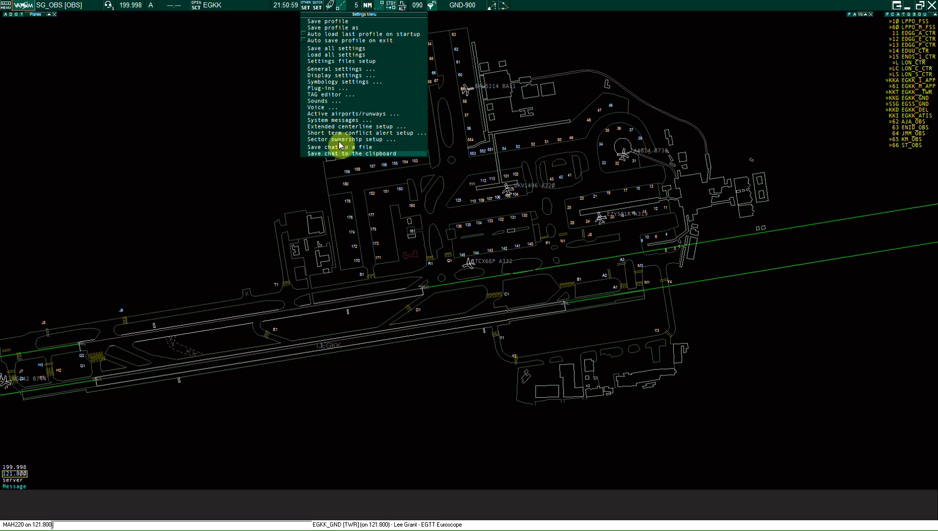
{"action": "left_click", "coordinate": [319, 6]}
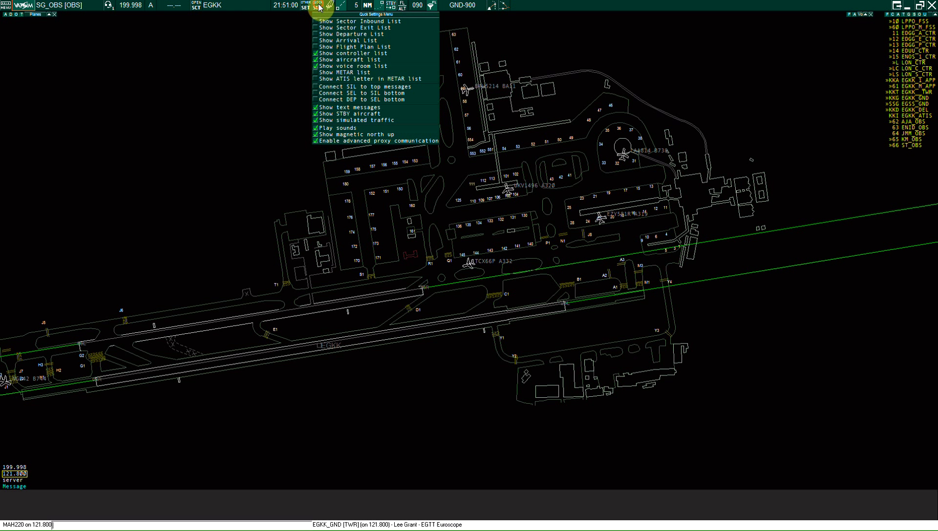
{"action": "left_click", "coordinate": [315, 35]}
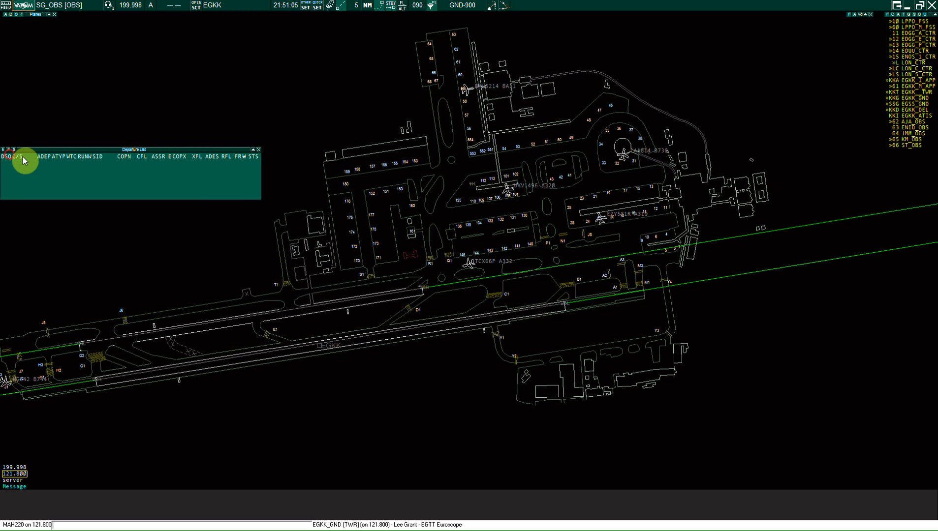
{"action": "left_click_drag", "start_coordinate": [86, 156], "coordinate": [103, 155]}
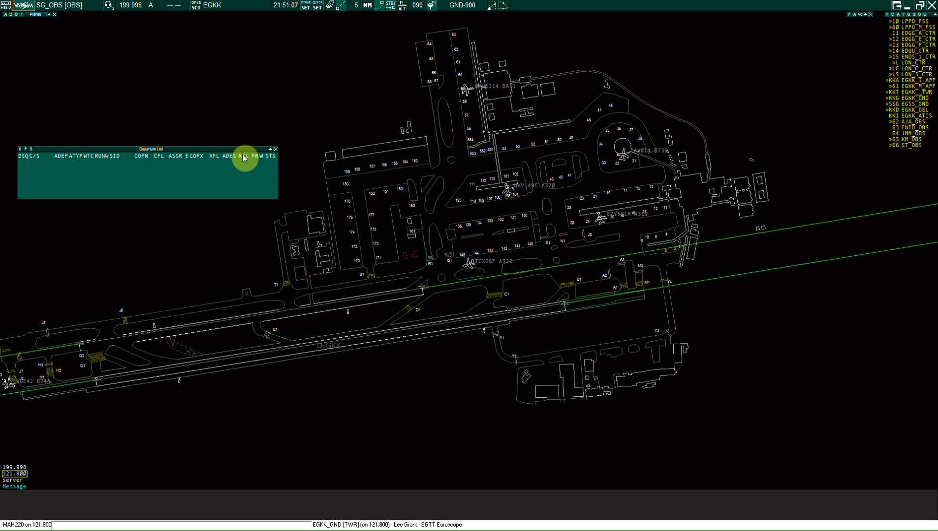
{"action": "left_click", "coordinate": [276, 149]}
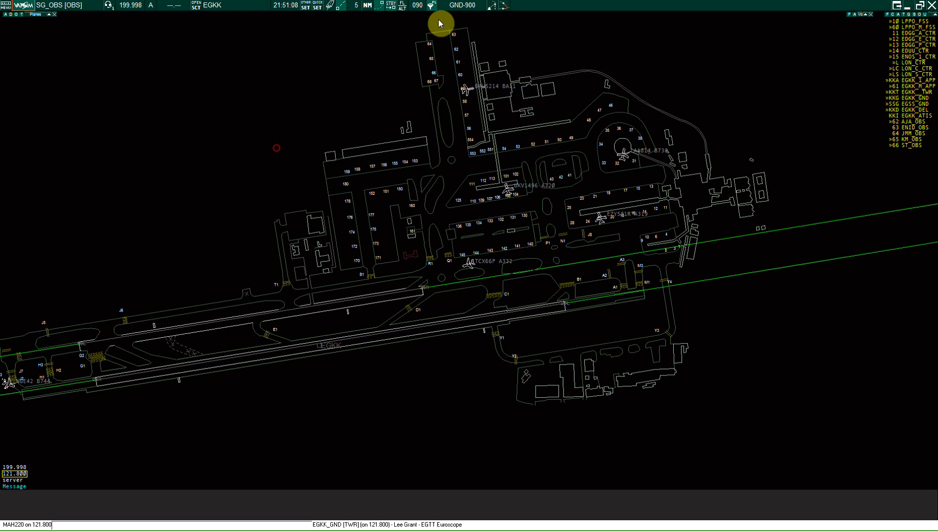
{"action": "left_click", "coordinate": [323, 9]}
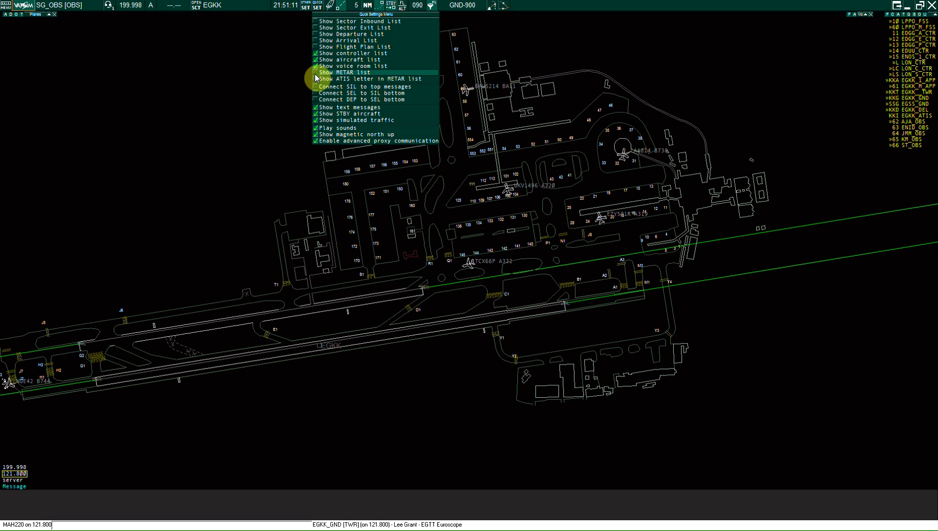
{"action": "left_click", "coordinate": [316, 78]}
Step: Show the flight plan list and read the plans for TCX66P, UKV1496 and EZY581R
{"action": "left_click", "coordinate": [304, 9]}
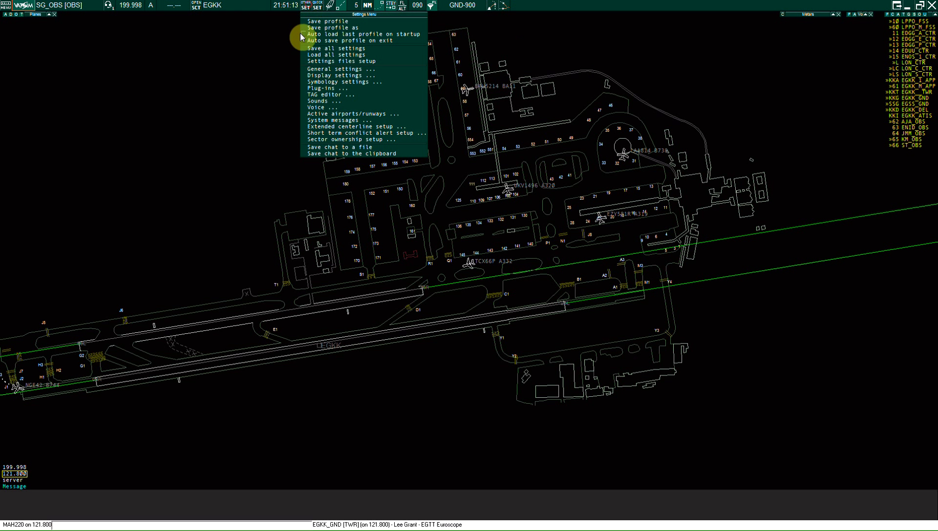
{"action": "left_click", "coordinate": [317, 7]}
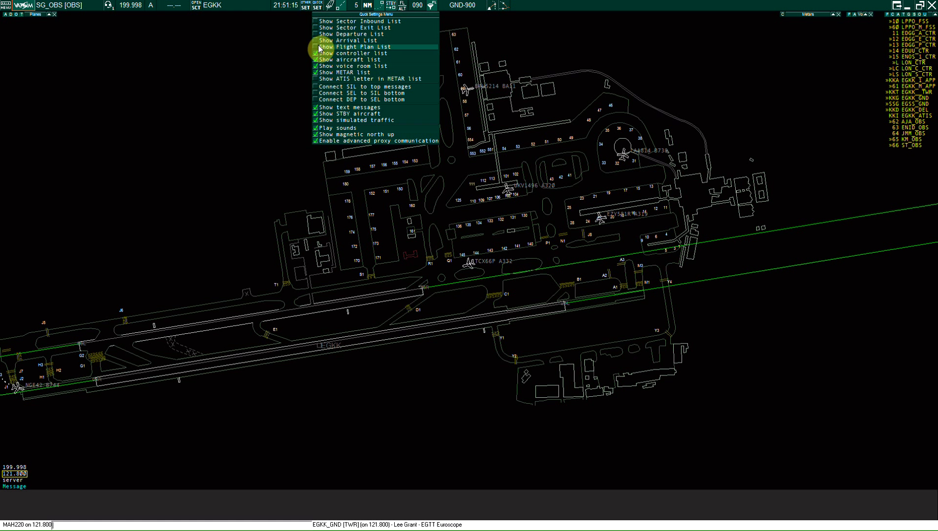
{"action": "left_click", "coordinate": [319, 47]}
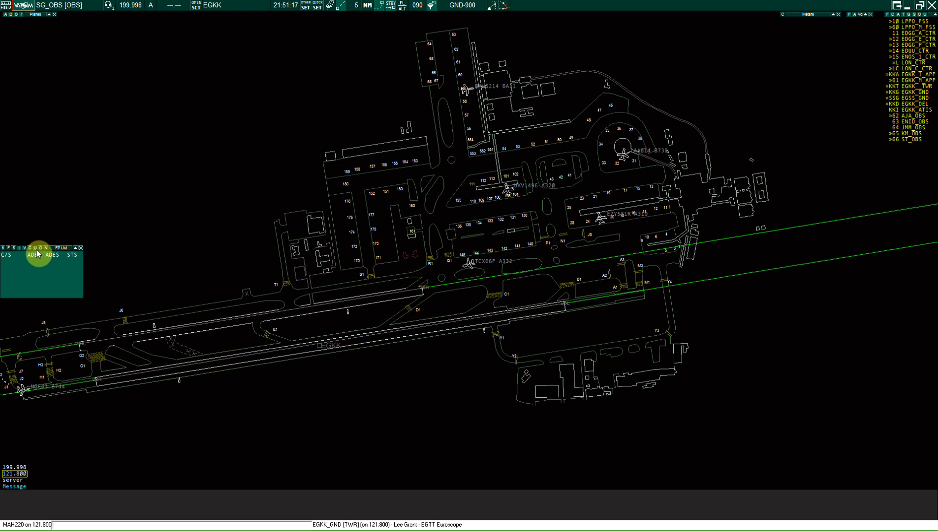
{"action": "left_click", "coordinate": [480, 262]}
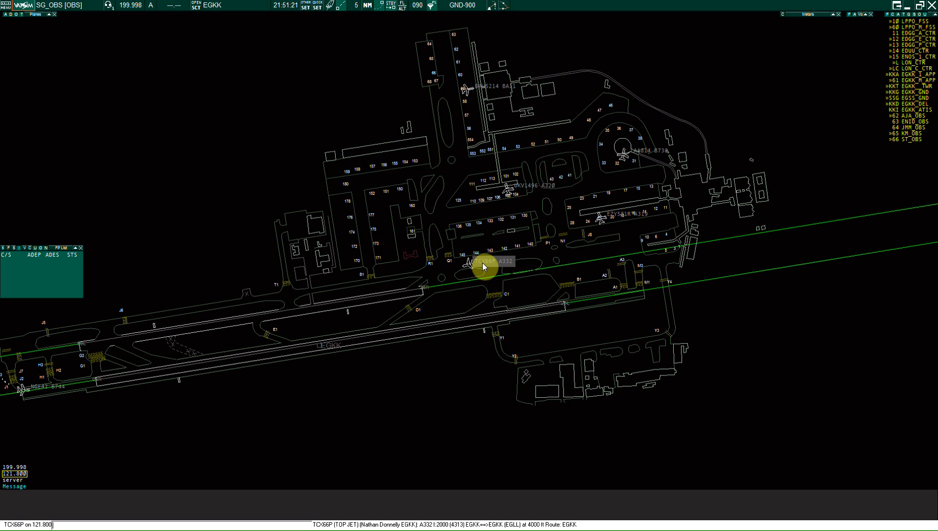
{"action": "left_click", "coordinate": [517, 191]}
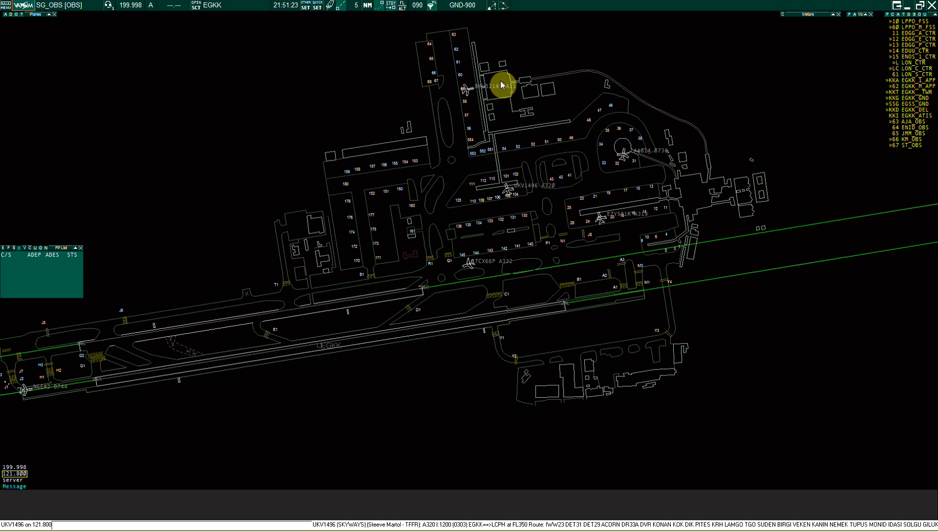
{"action": "left_click", "coordinate": [623, 213]}
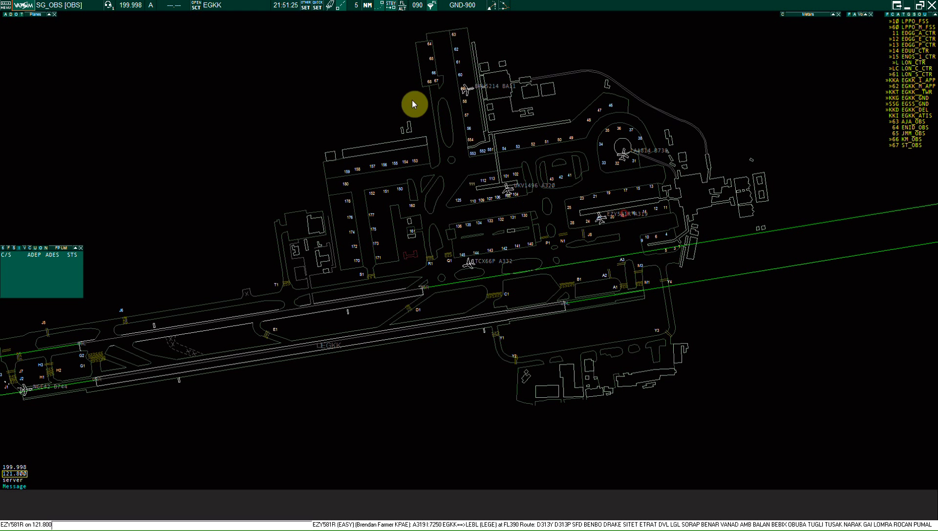
Step: Close the departure and flight plan lists and check LAA814's flight plan
{"action": "left_click", "coordinate": [305, 11]}
{"action": "left_click", "coordinate": [317, 8]}
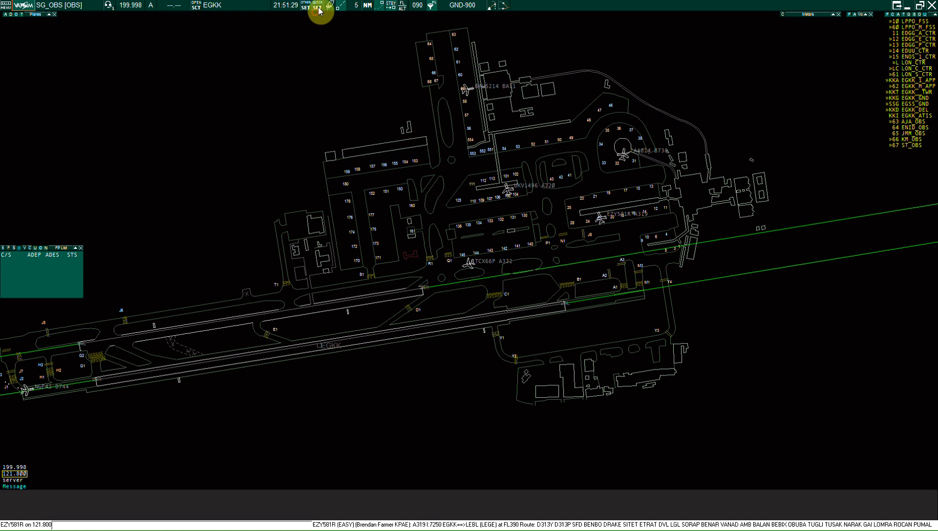
{"action": "left_click", "coordinate": [317, 8]}
{"action": "left_click", "coordinate": [315, 35]}
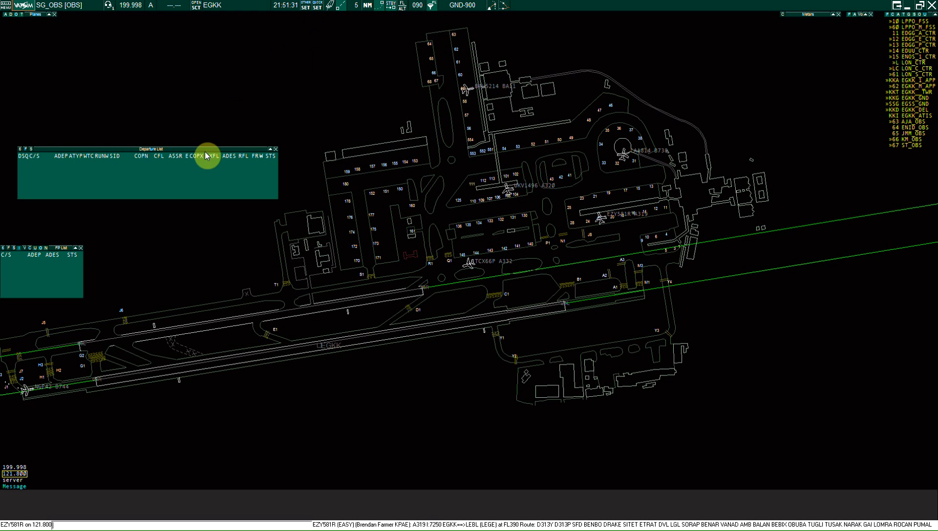
{"action": "left_click", "coordinate": [277, 148]}
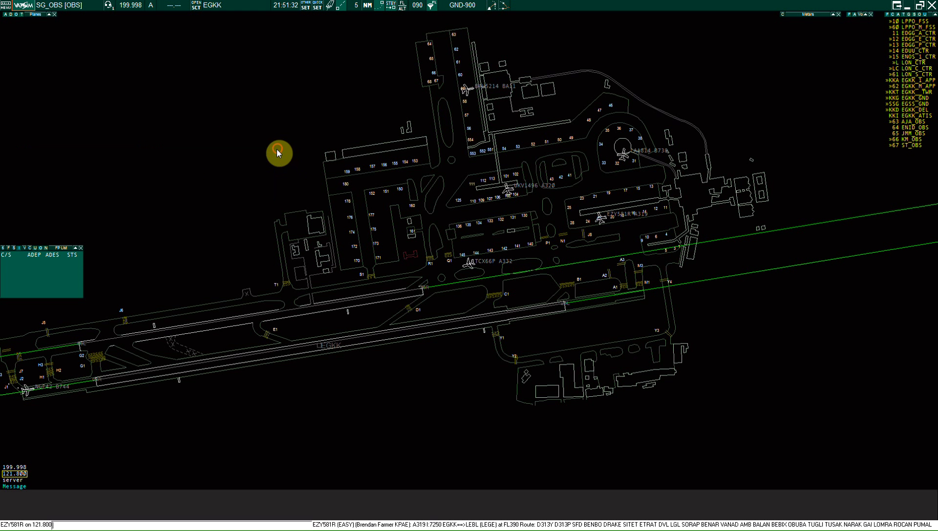
{"action": "left_click", "coordinate": [81, 247]}
{"action": "left_click", "coordinate": [649, 152]}
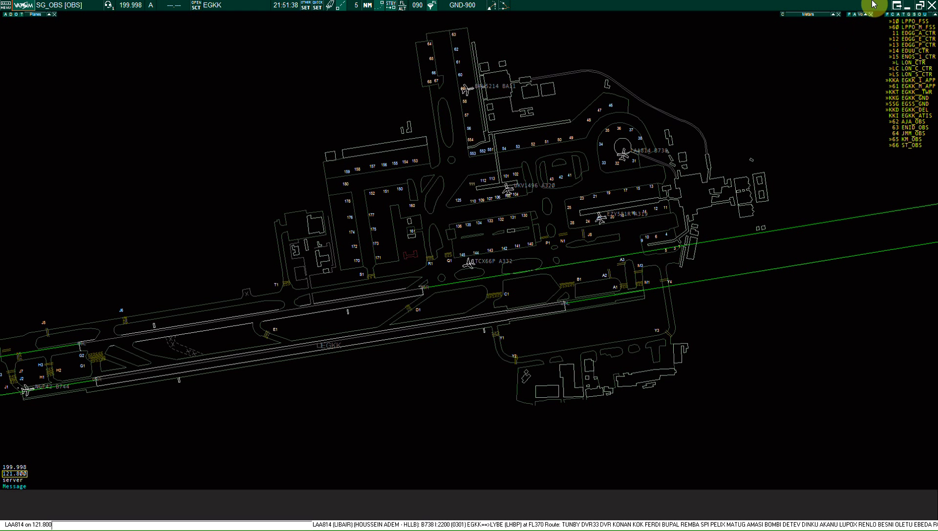
{"action": "left_click", "coordinate": [108, 6]}
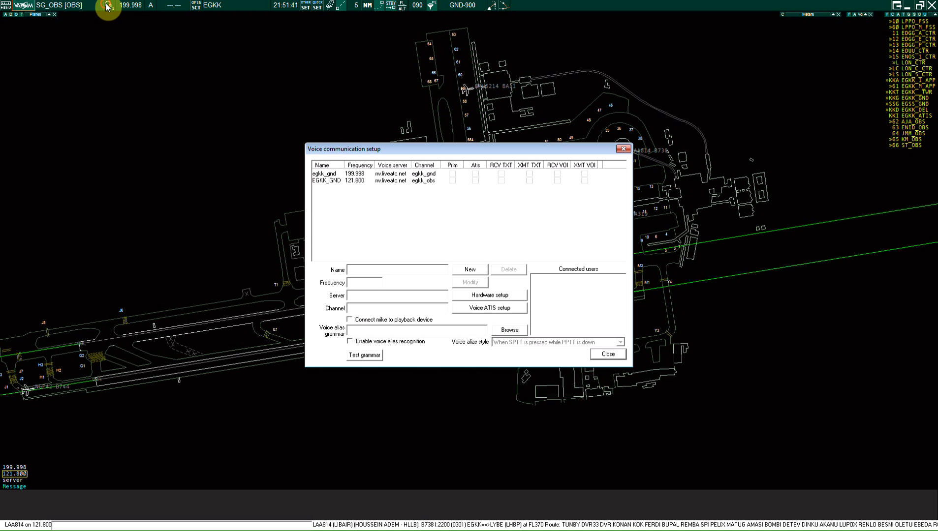
Step: Make EGKK_GND 121.800 the primary voice channel, briefly show the Departure List, then exit
{"action": "left_click", "coordinate": [452, 181]}
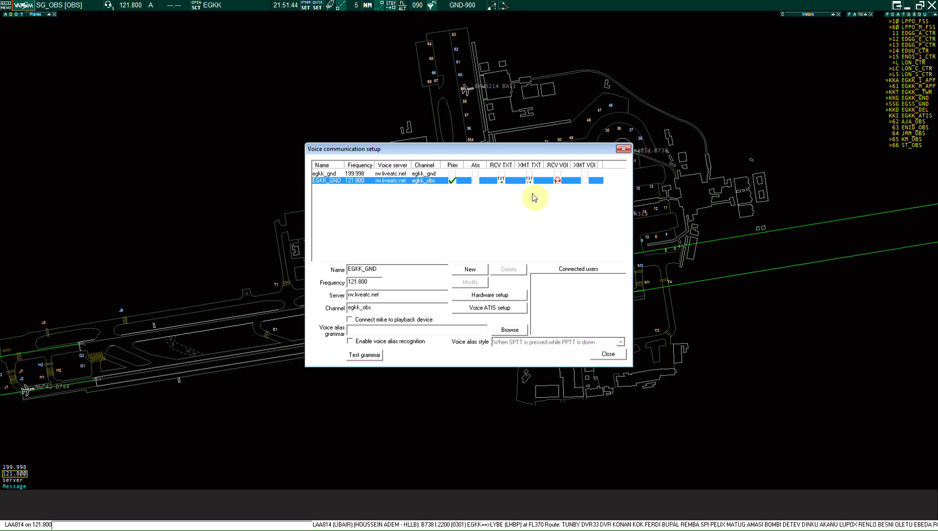
{"action": "left_click", "coordinate": [609, 354]}
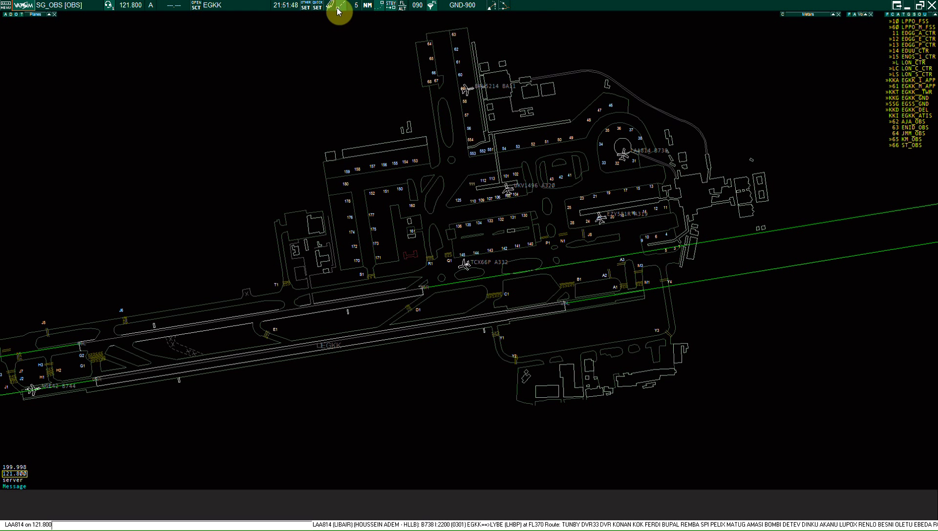
{"action": "left_click", "coordinate": [317, 6]}
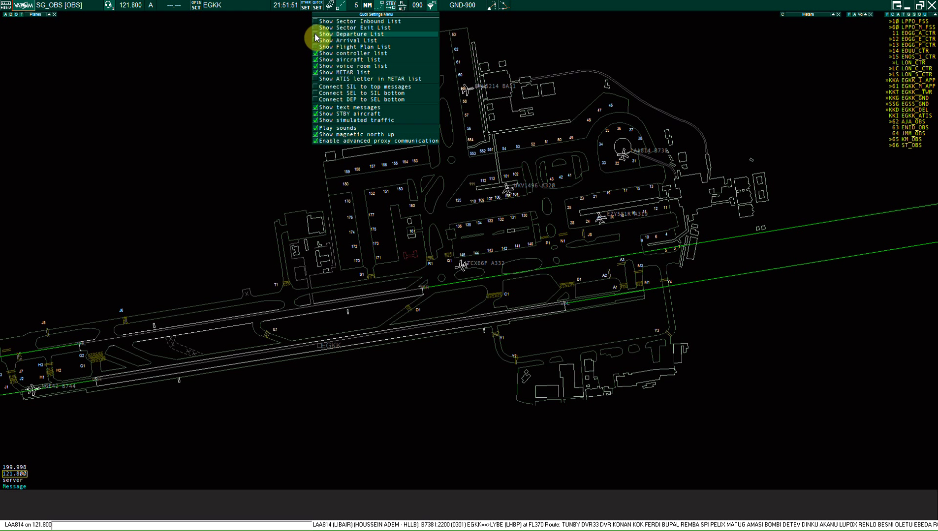
{"action": "left_click", "coordinate": [323, 34]}
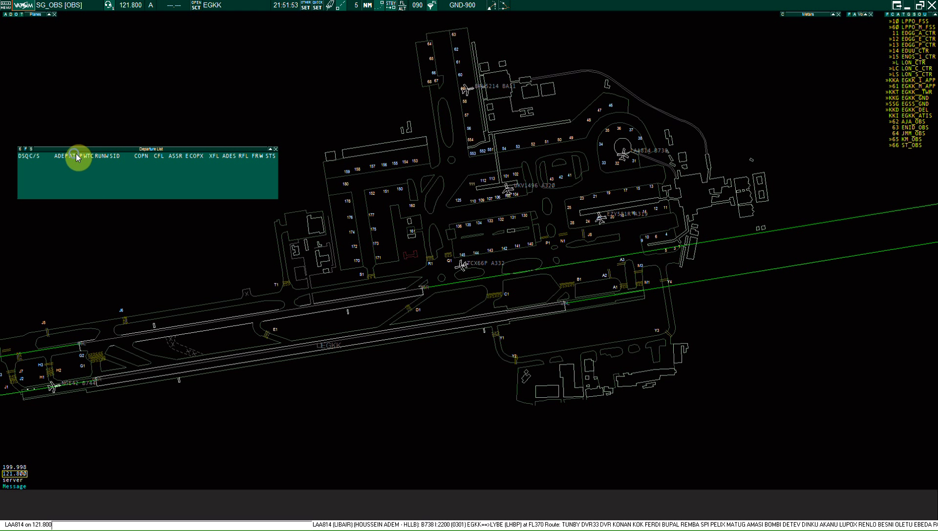
{"action": "left_click", "coordinate": [275, 149]}
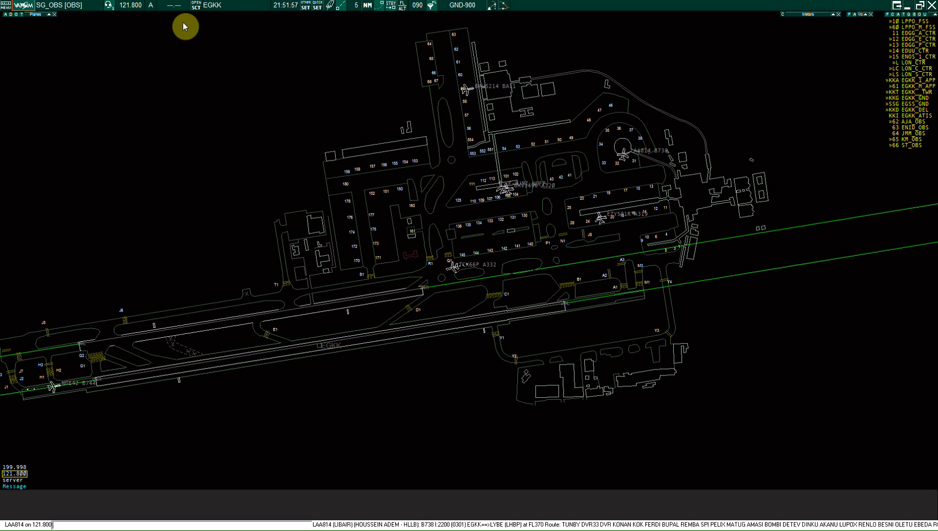
{"action": "left_click", "coordinate": [932, 6]}
Step: Confirm exiting and save the changes as a new display file of EuroScope .asr type
{"action": "left_click", "coordinate": [464, 291]}
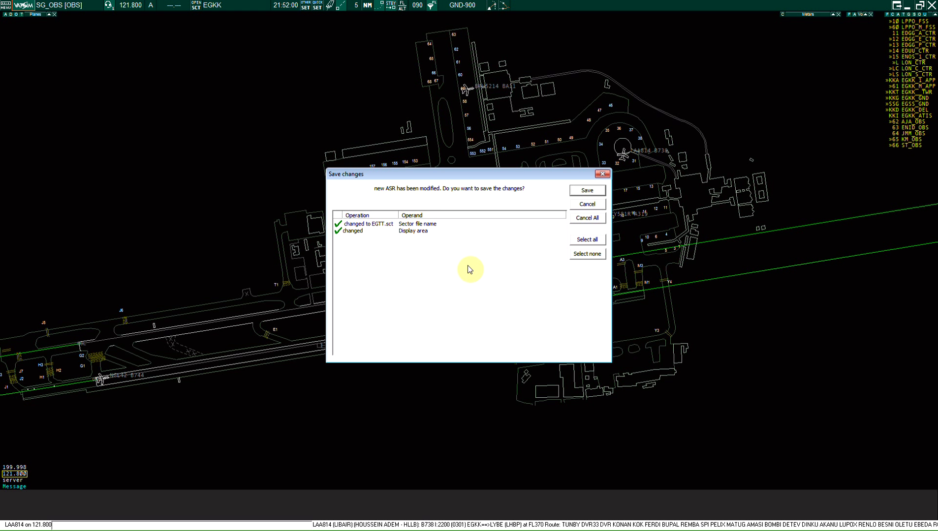
{"action": "left_click", "coordinate": [588, 191]}
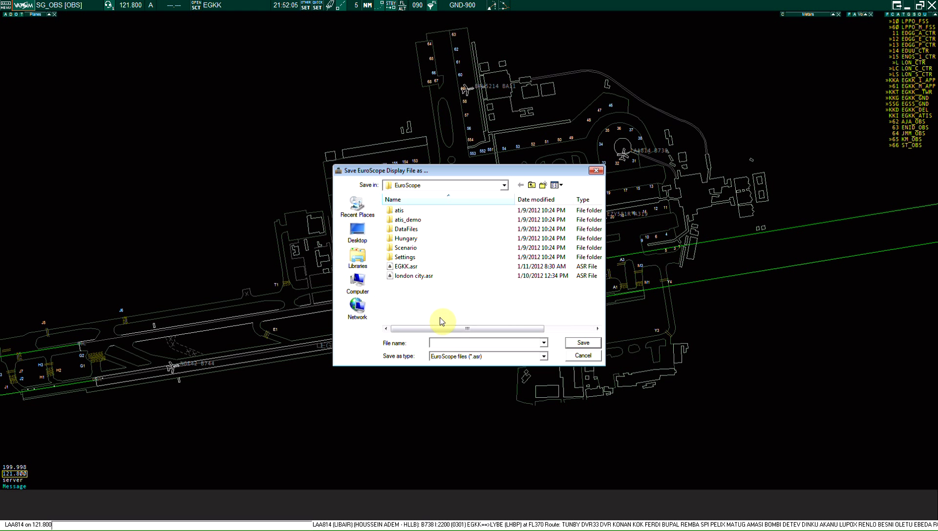
{"action": "left_click", "coordinate": [536, 356]}
{"action": "left_click", "coordinate": [534, 356]}
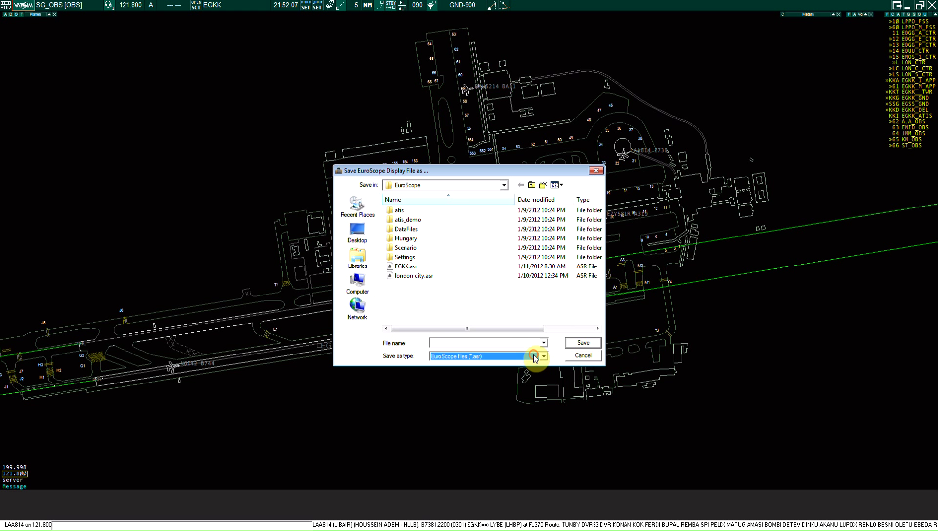
Step: Name the new display file from the suggested bohb entry, save it, and save EGKK.asr
{"action": "left_click", "coordinate": [440, 342]}
{"action": "type", "text": "b"}
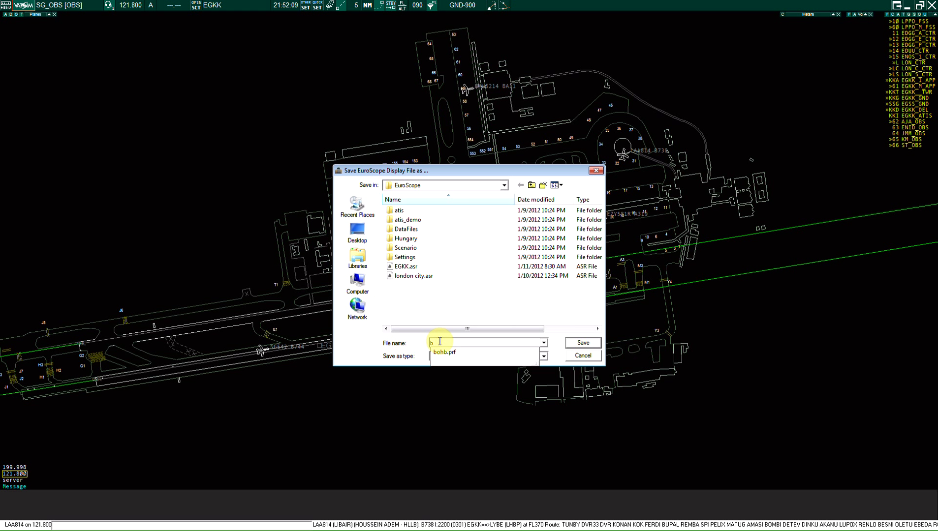
{"action": "left_click", "coordinate": [445, 358]}
{"action": "left_click", "coordinate": [462, 343]}
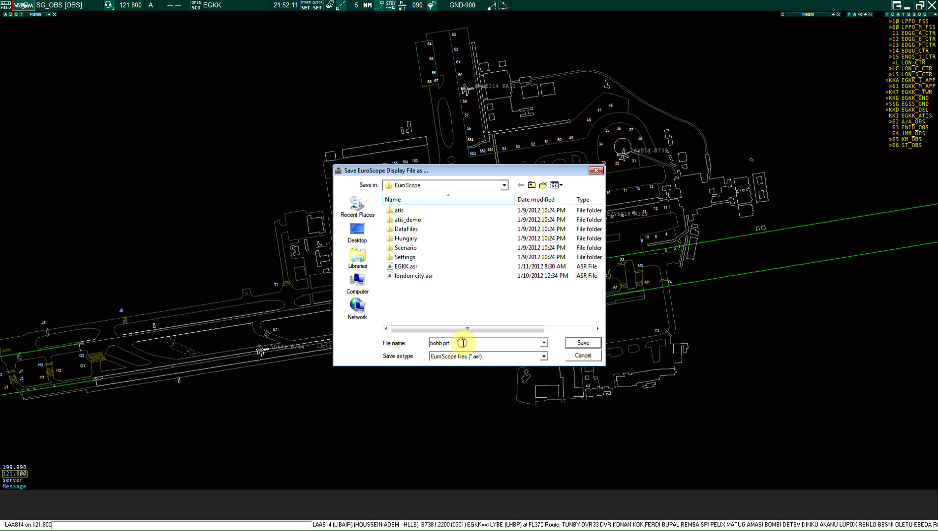
{"action": "key", "text": "BackSpace"}
{"action": "key", "text": "BackSpace"}
{"action": "left_click", "coordinate": [579, 342]}
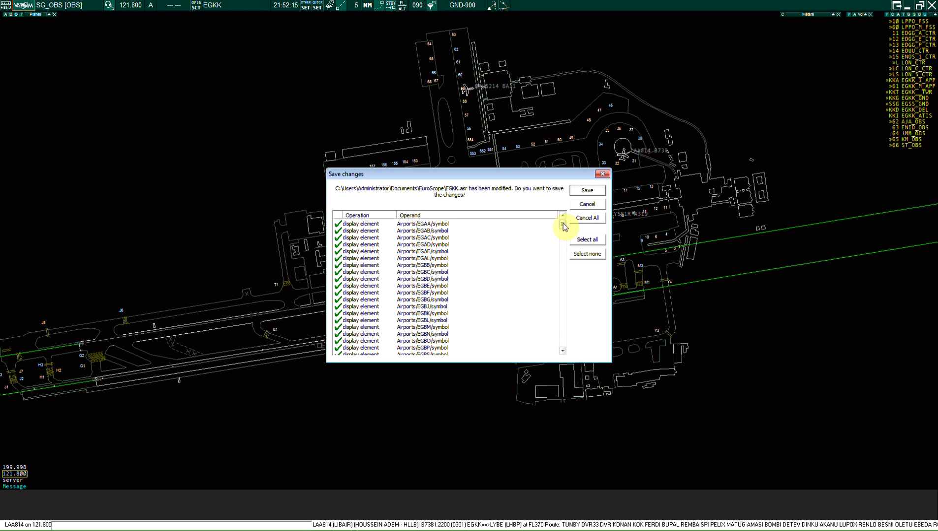
{"action": "left_click", "coordinate": [587, 192]}
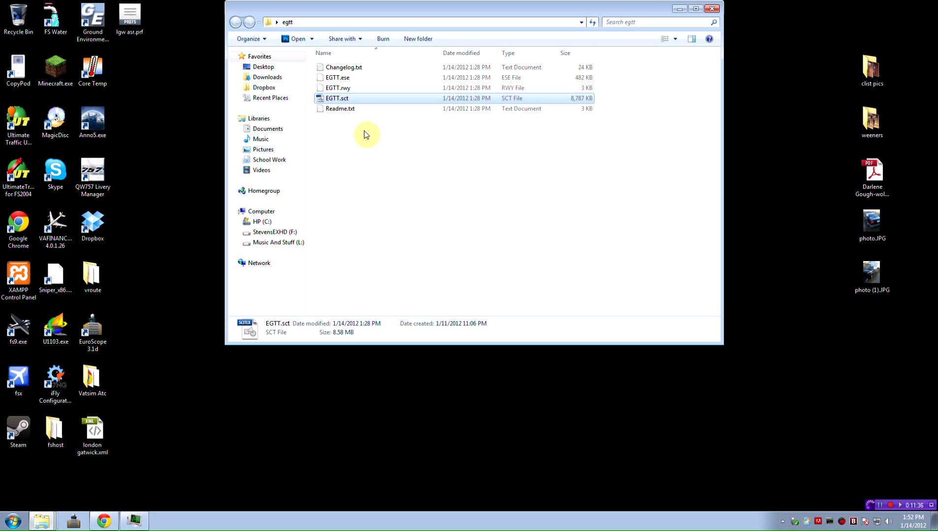